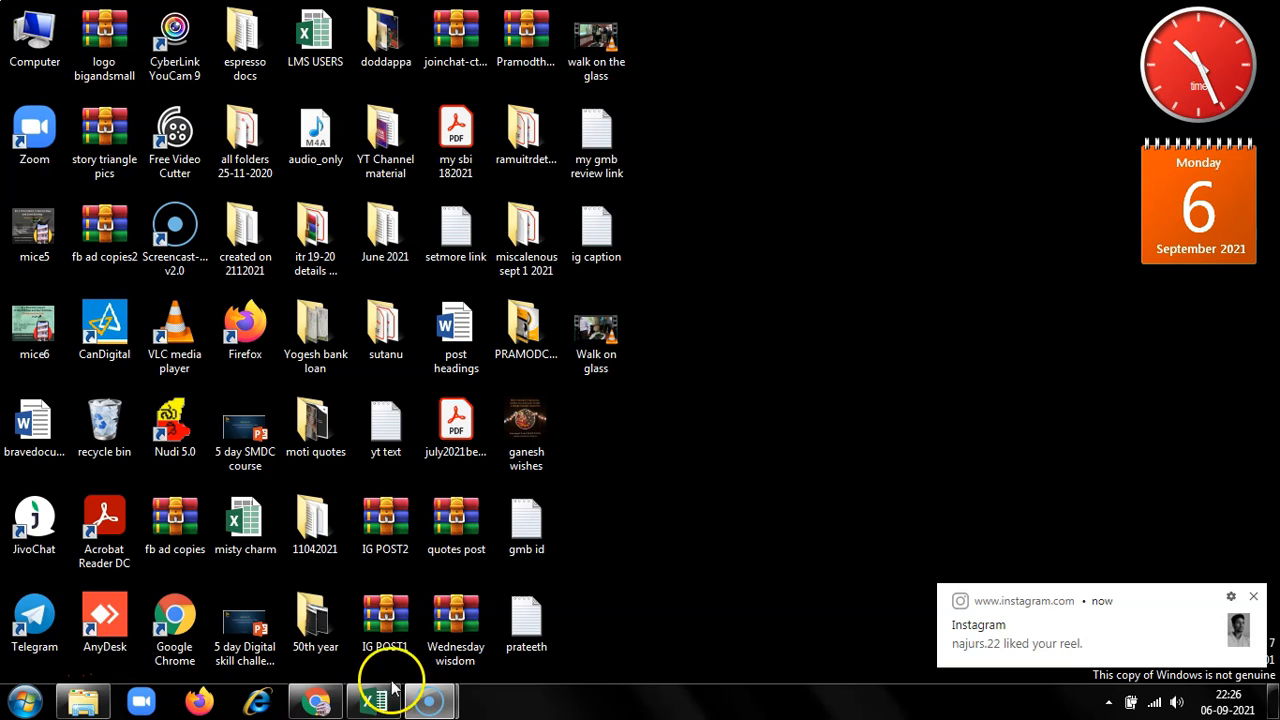
Switch to the "excel recording" workbook in Excel and review the AMOUNT values in D2:D12 on Sheet2.
{"action": "left_click", "coordinate": [378, 705]}
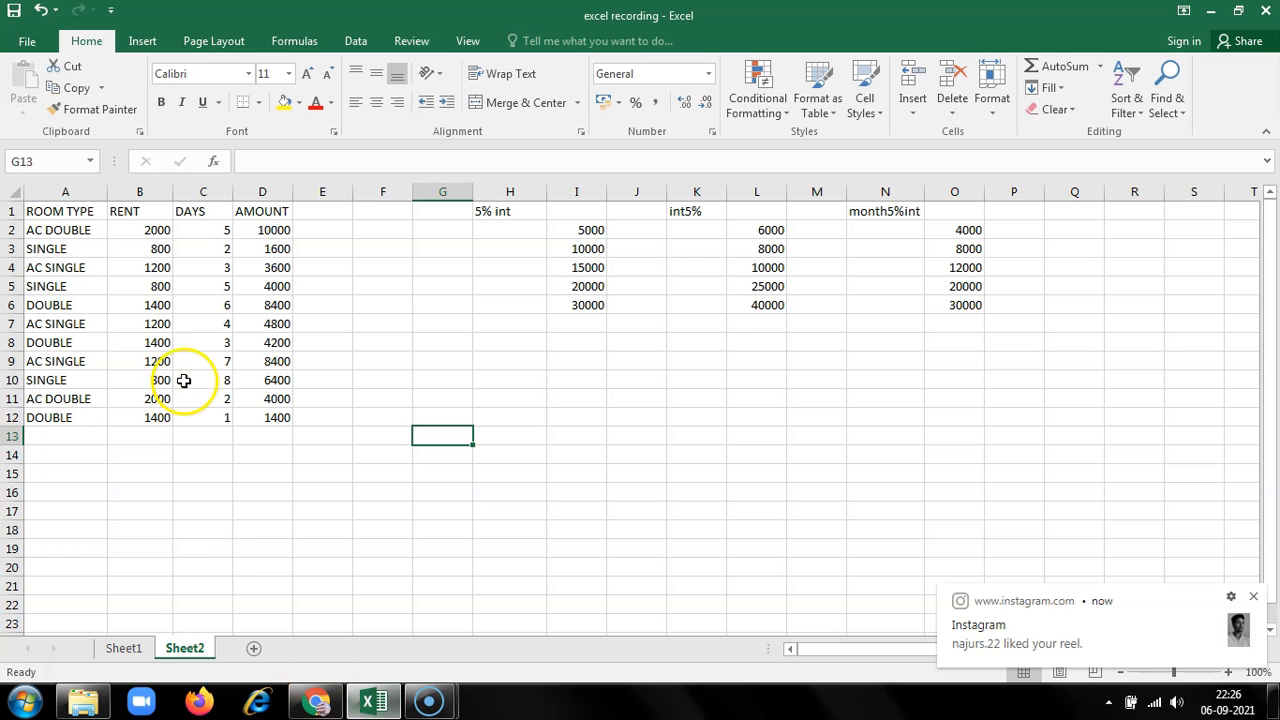
{"action": "left_click", "coordinate": [319, 364]}
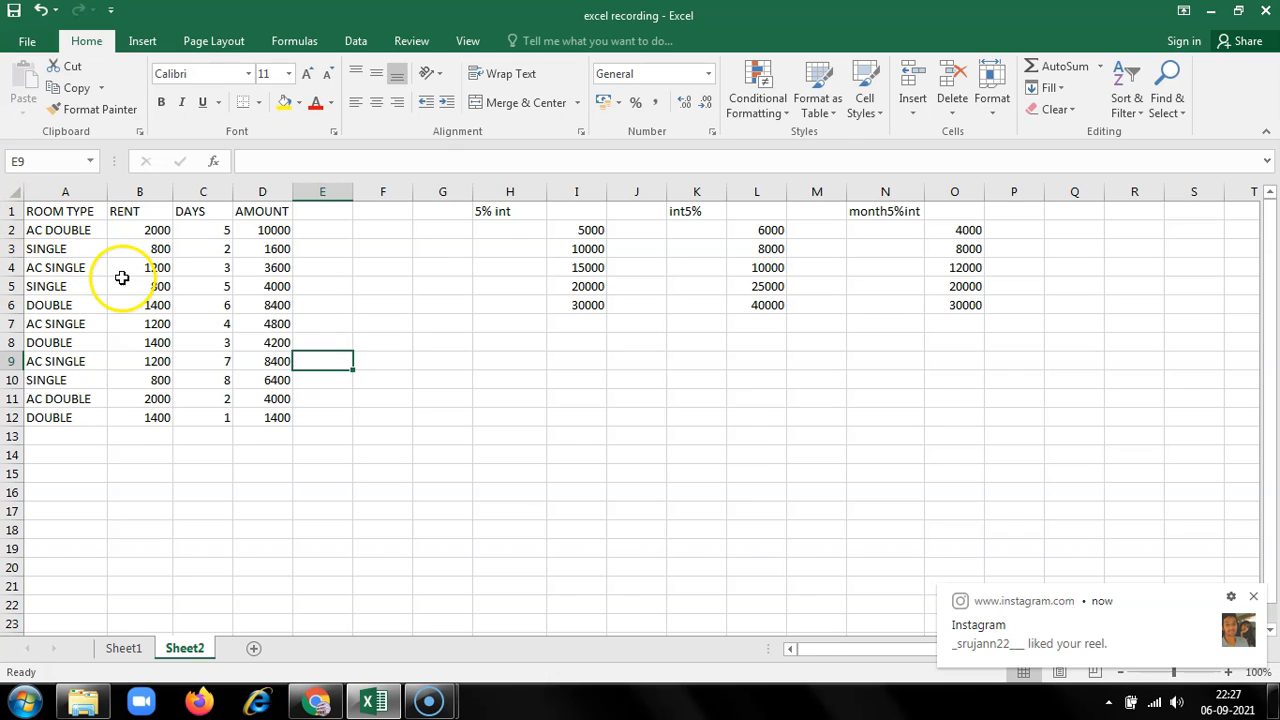
{"action": "left_click", "coordinate": [256, 458]}
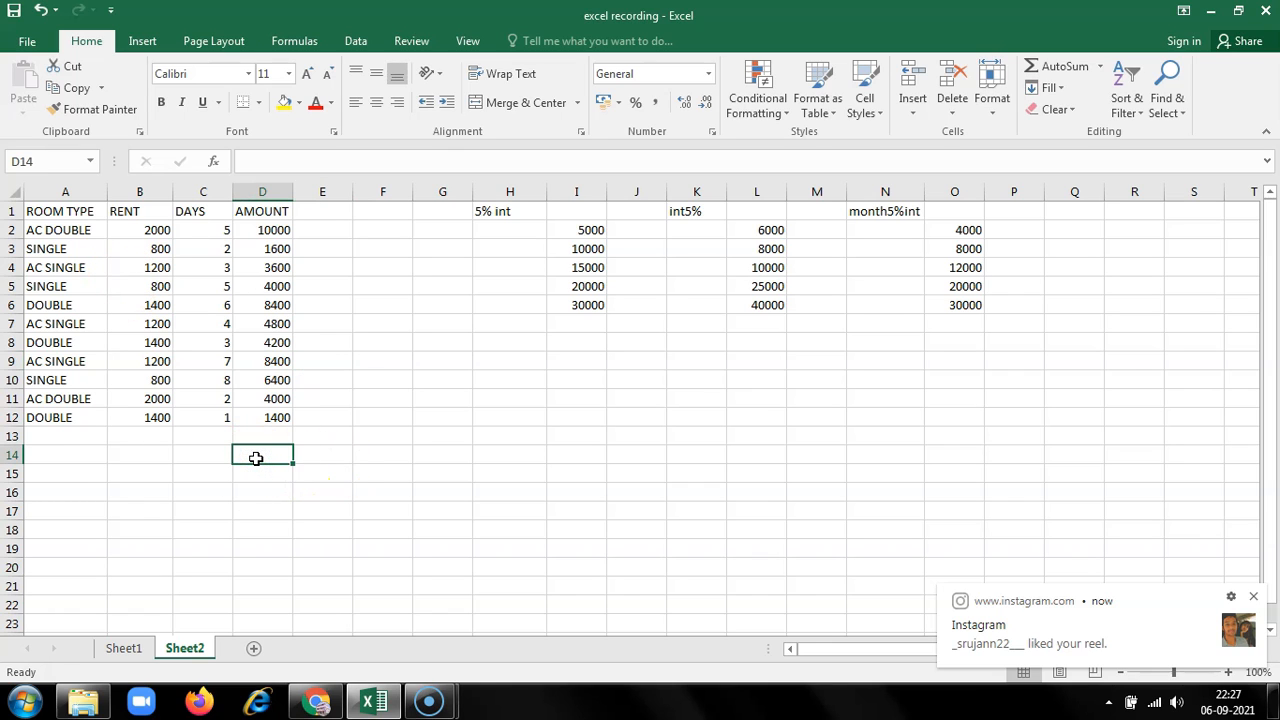
{"action": "left_click_drag", "start_coordinate": [262, 236], "coordinate": [257, 416]}
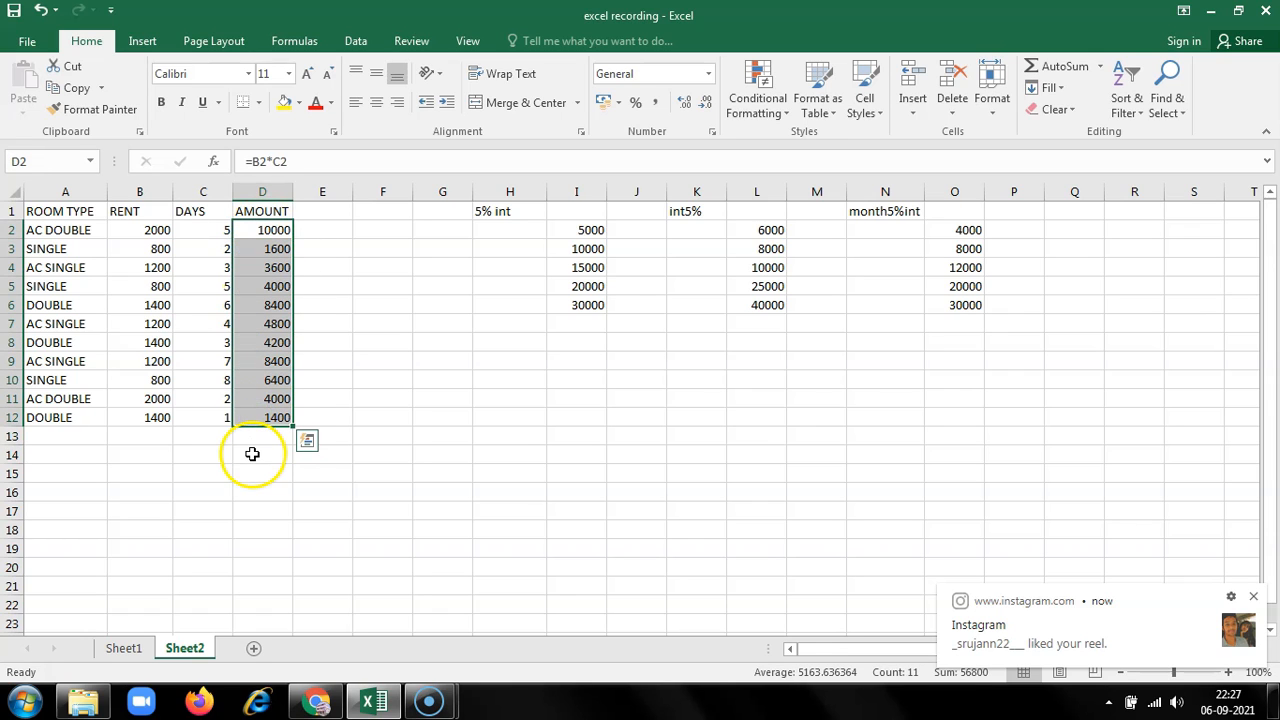
{"action": "left_click", "coordinate": [251, 450]}
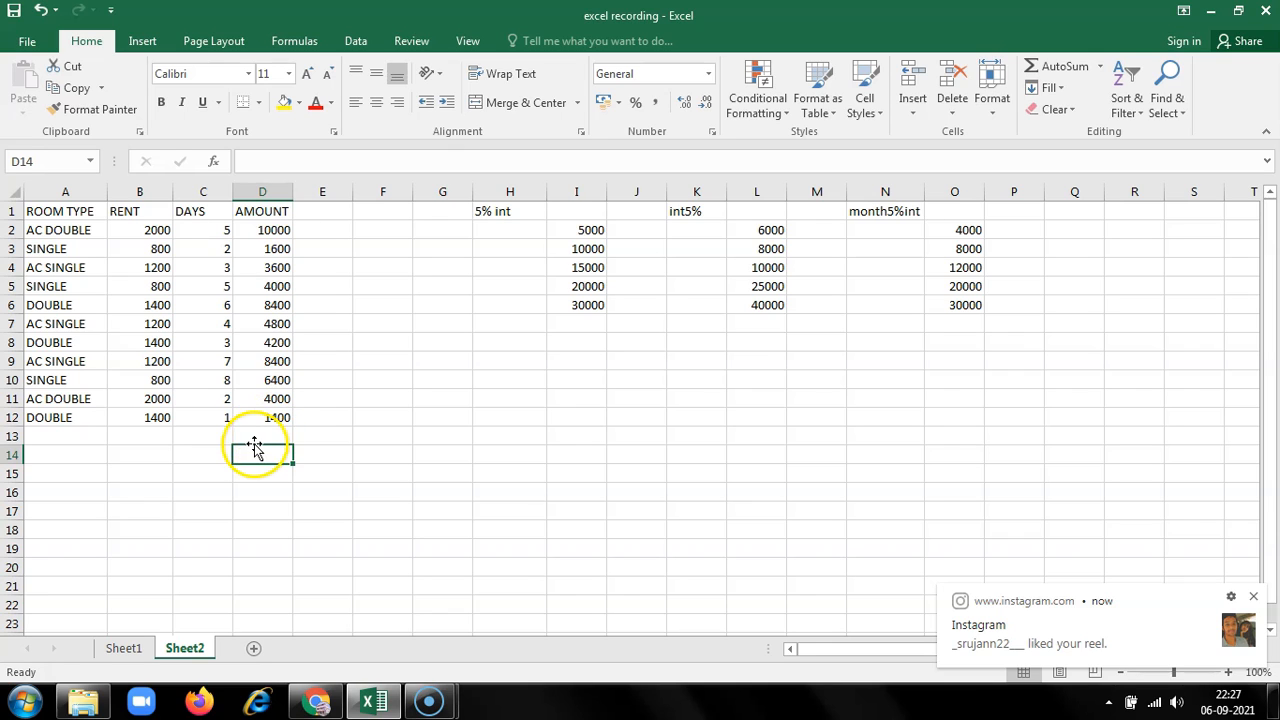
Insert an AutoSum below the AMOUNT column in D13 and narrow its range to D6:D12.
{"action": "left_click", "coordinate": [253, 435]}
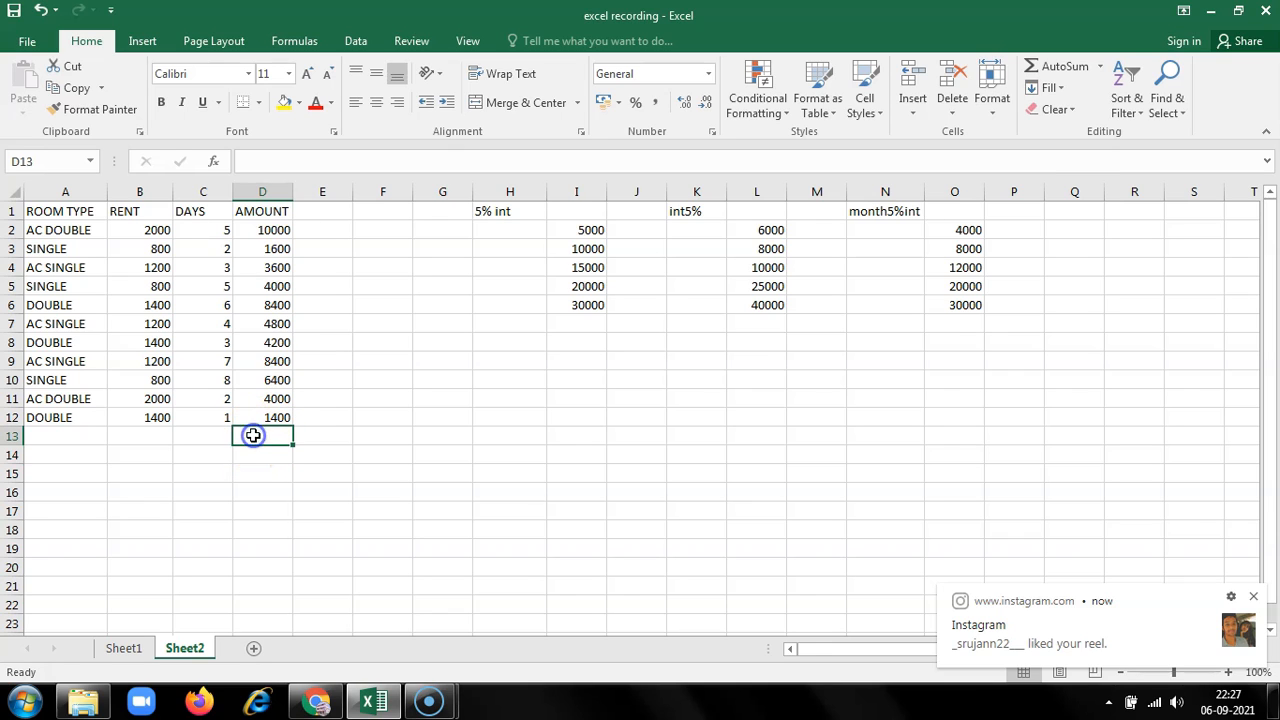
{"action": "left_click", "coordinate": [1060, 75]}
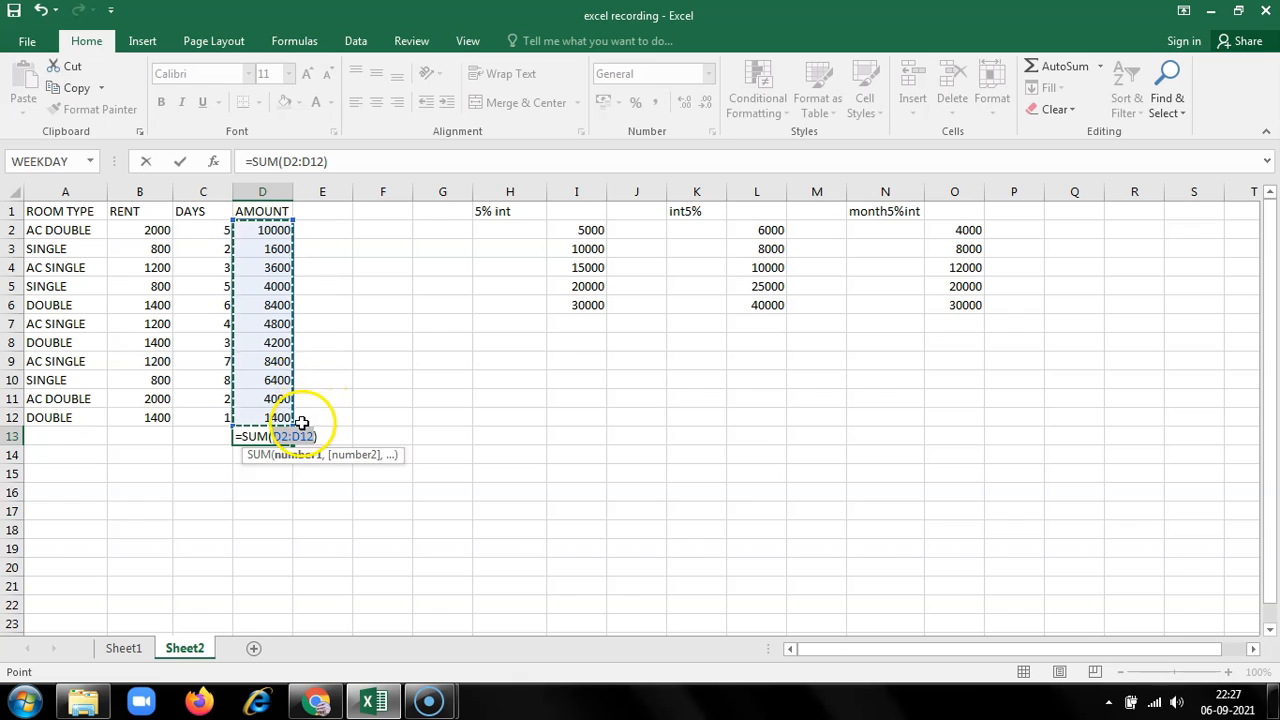
{"action": "left_click_drag", "start_coordinate": [290, 222], "coordinate": [288, 263]}
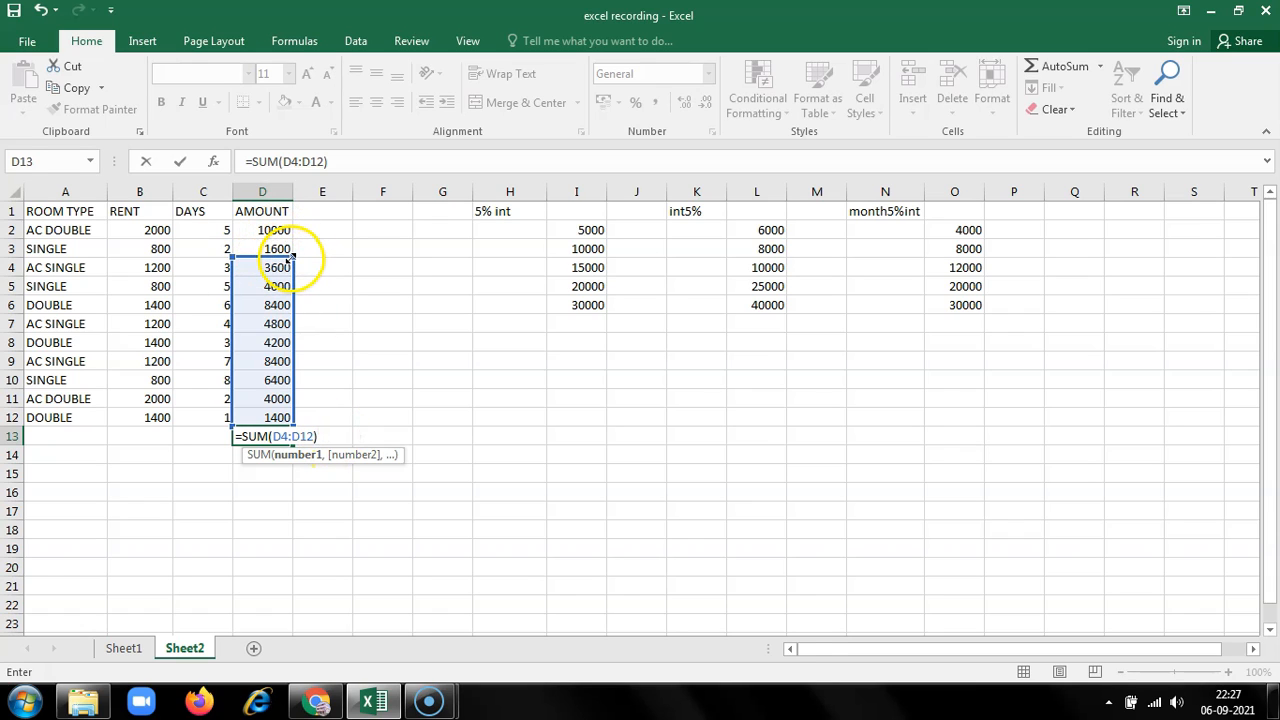
{"action": "left_click_drag", "start_coordinate": [296, 257], "coordinate": [287, 303]}
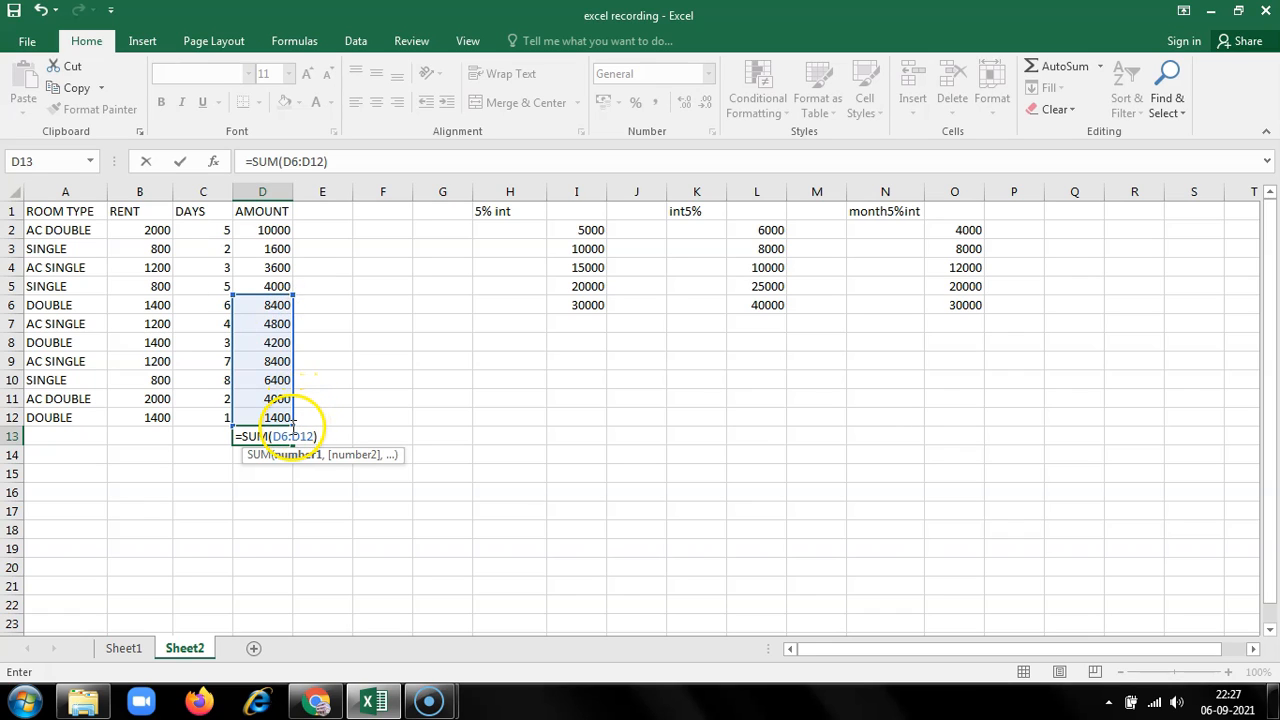
{"action": "left_click_drag", "start_coordinate": [292, 427], "coordinate": [293, 273]}
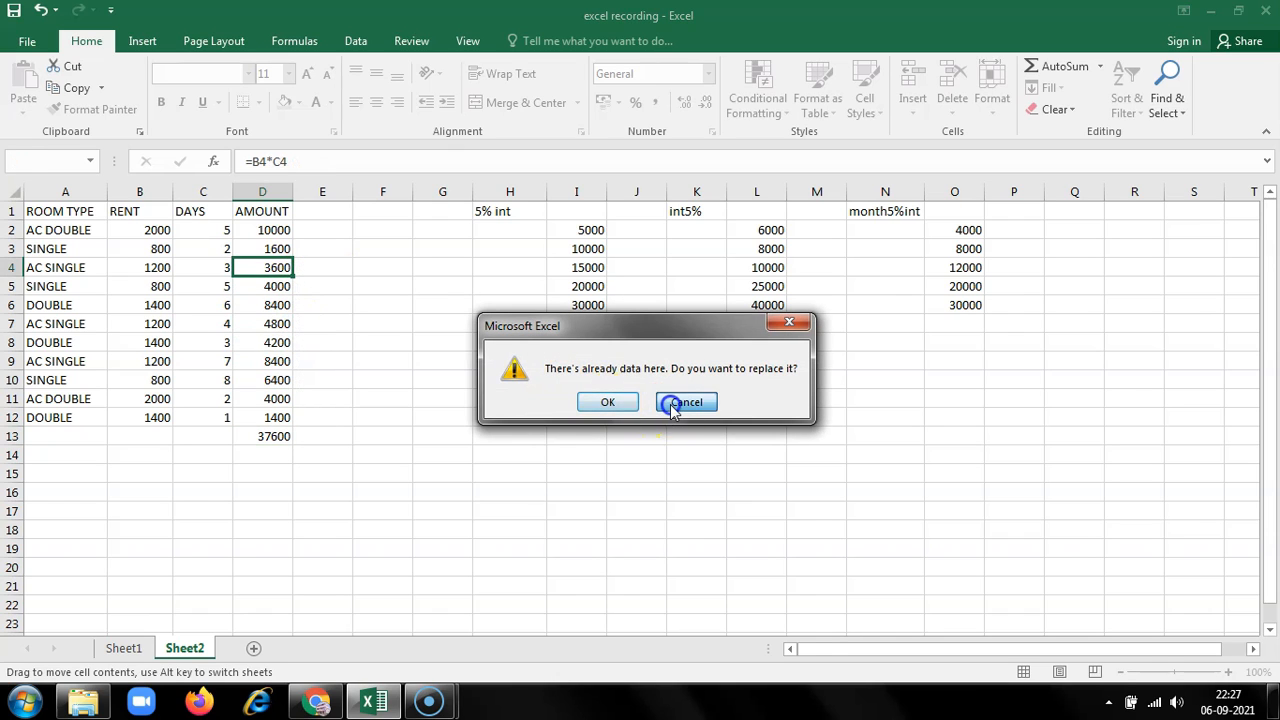
{"action": "left_click", "coordinate": [672, 410]}
{"action": "left_click", "coordinate": [265, 265]}
{"action": "left_click_drag", "start_coordinate": [273, 265], "coordinate": [270, 358]}
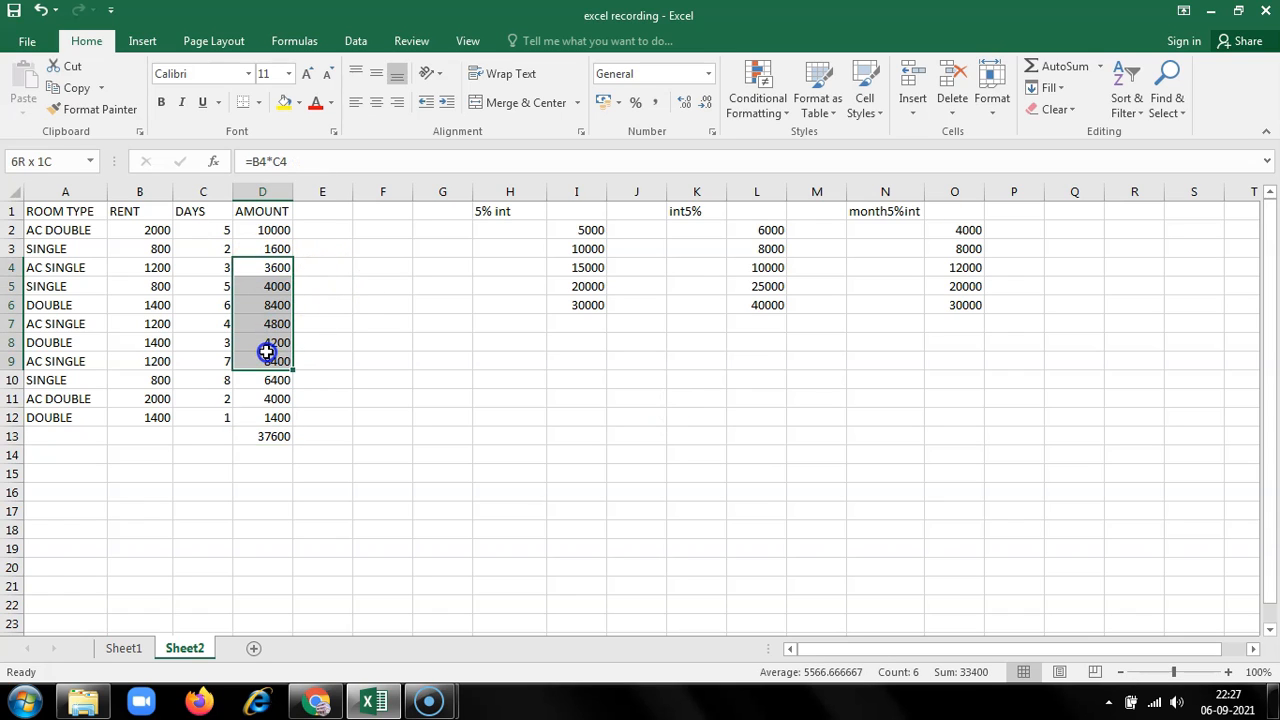
Replace the formula in D13 with an AutoSum of the full AMOUNT range D2:D12.
{"action": "left_click", "coordinate": [258, 436]}
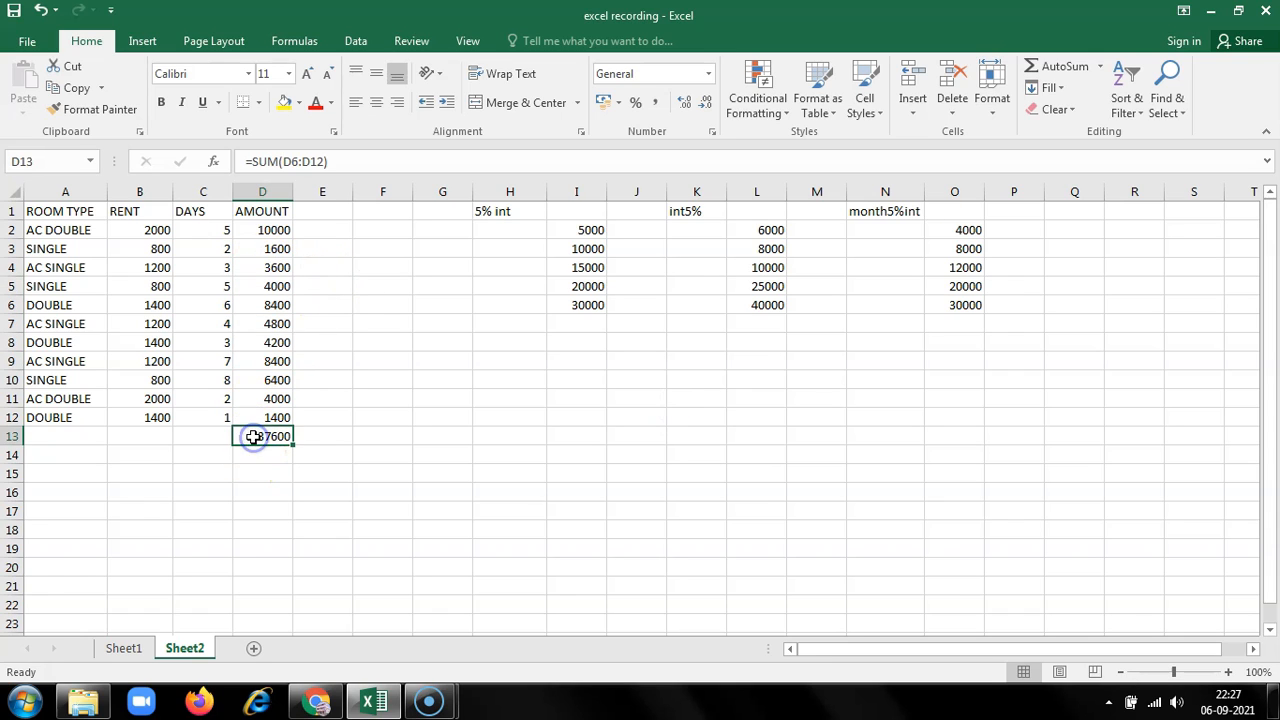
{"action": "left_click", "coordinate": [1063, 70]}
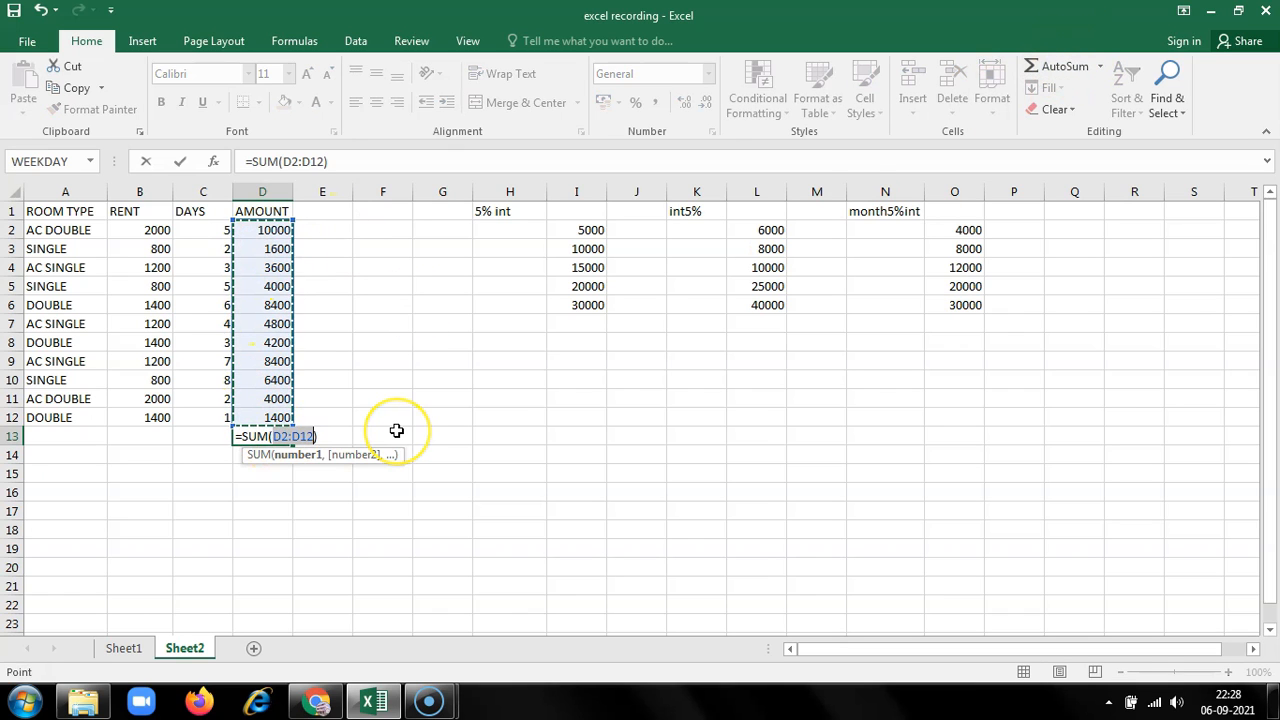
{"action": "key", "text": "Return"}
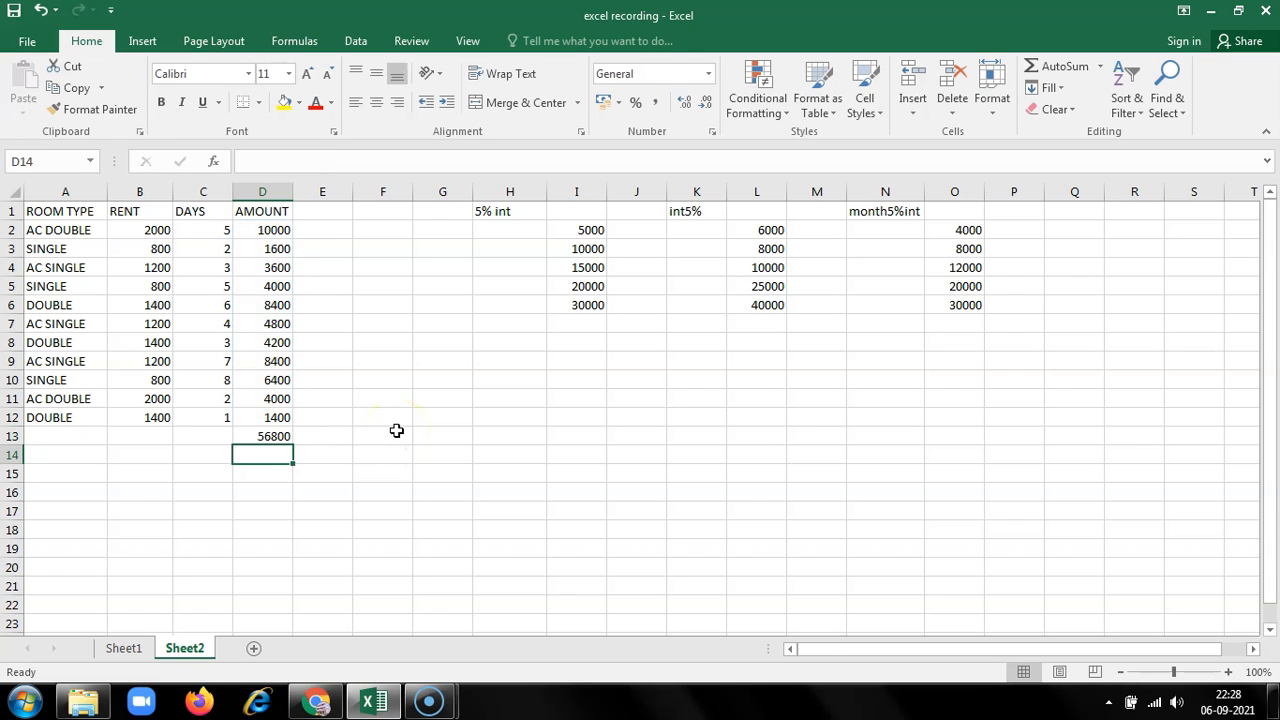
{"action": "left_click", "coordinate": [255, 437]}
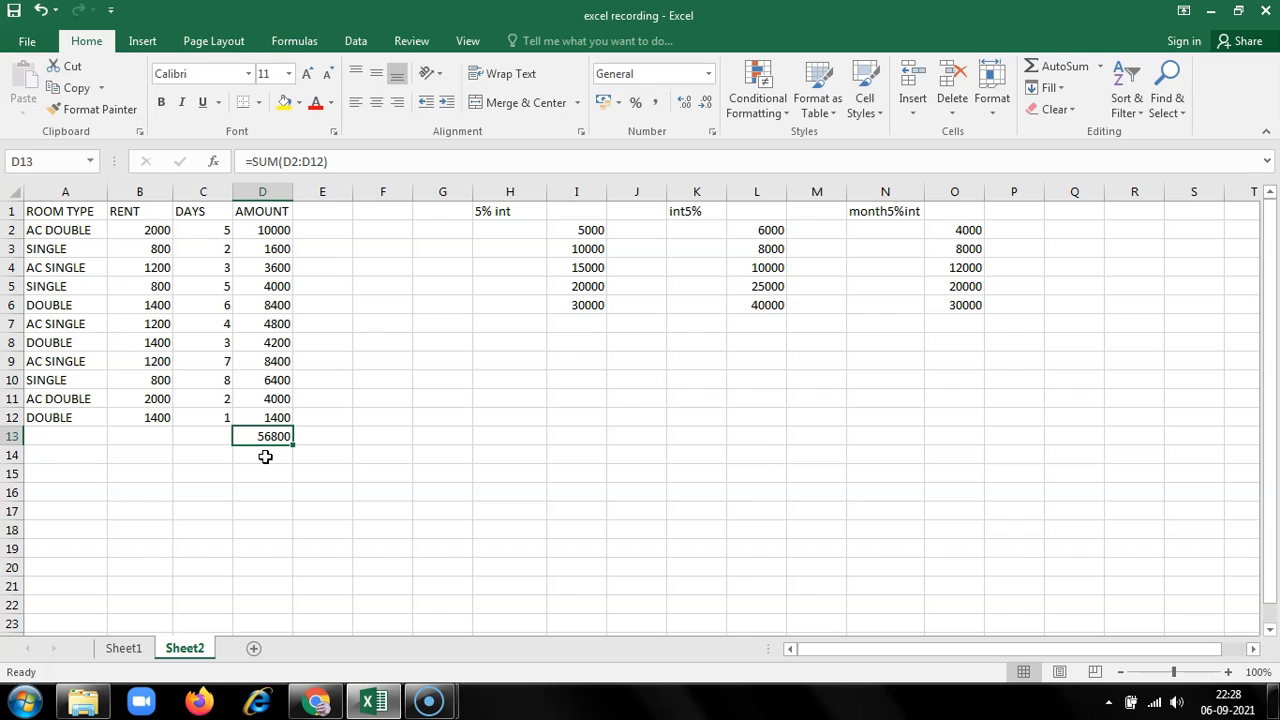
Total the AMOUNT column in D14 with the manually written formula =sum(d2..d12).
{"action": "left_click", "coordinate": [265, 456]}
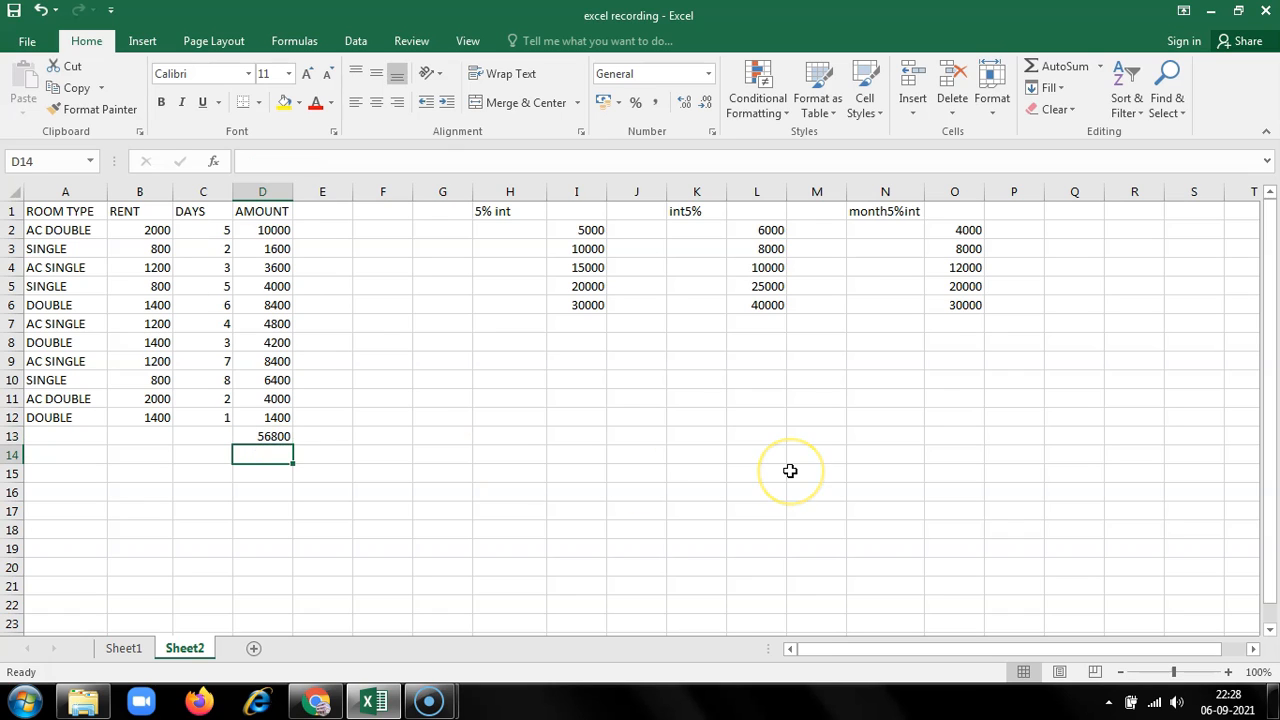
{"action": "type", "text": "="}
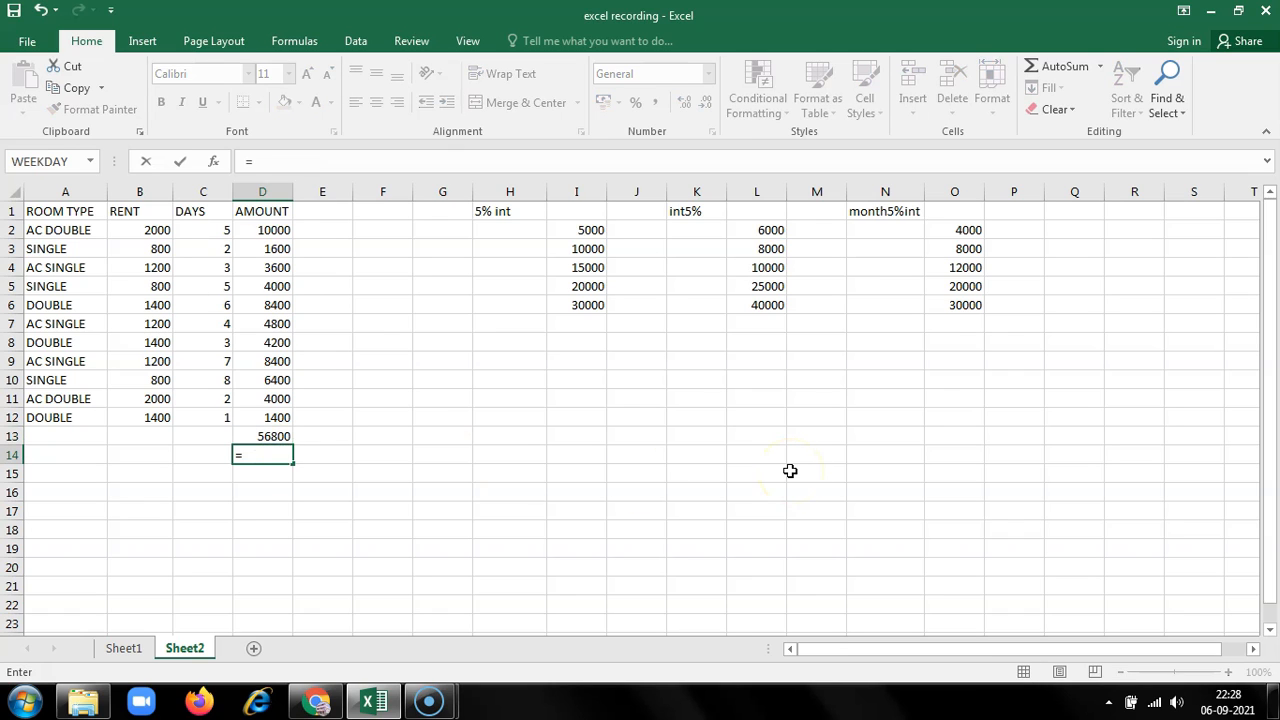
{"action": "type", "text": "sum"}
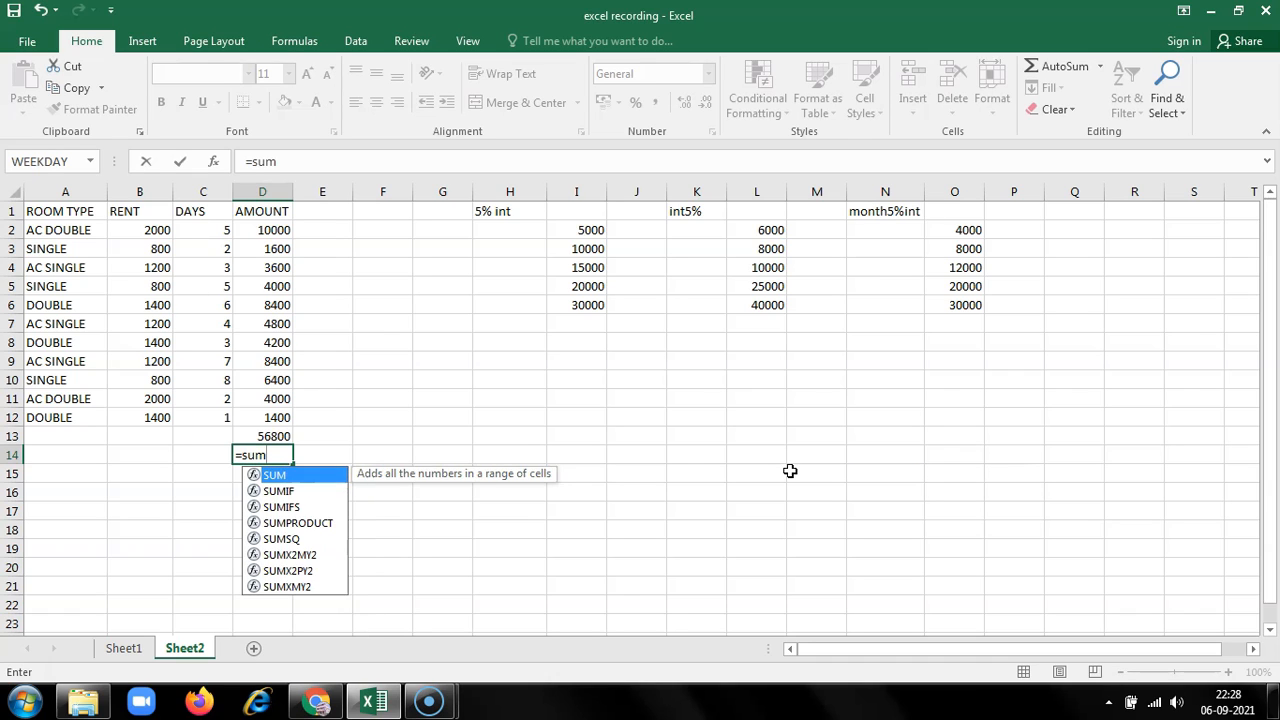
{"action": "type", "text": "(d"}
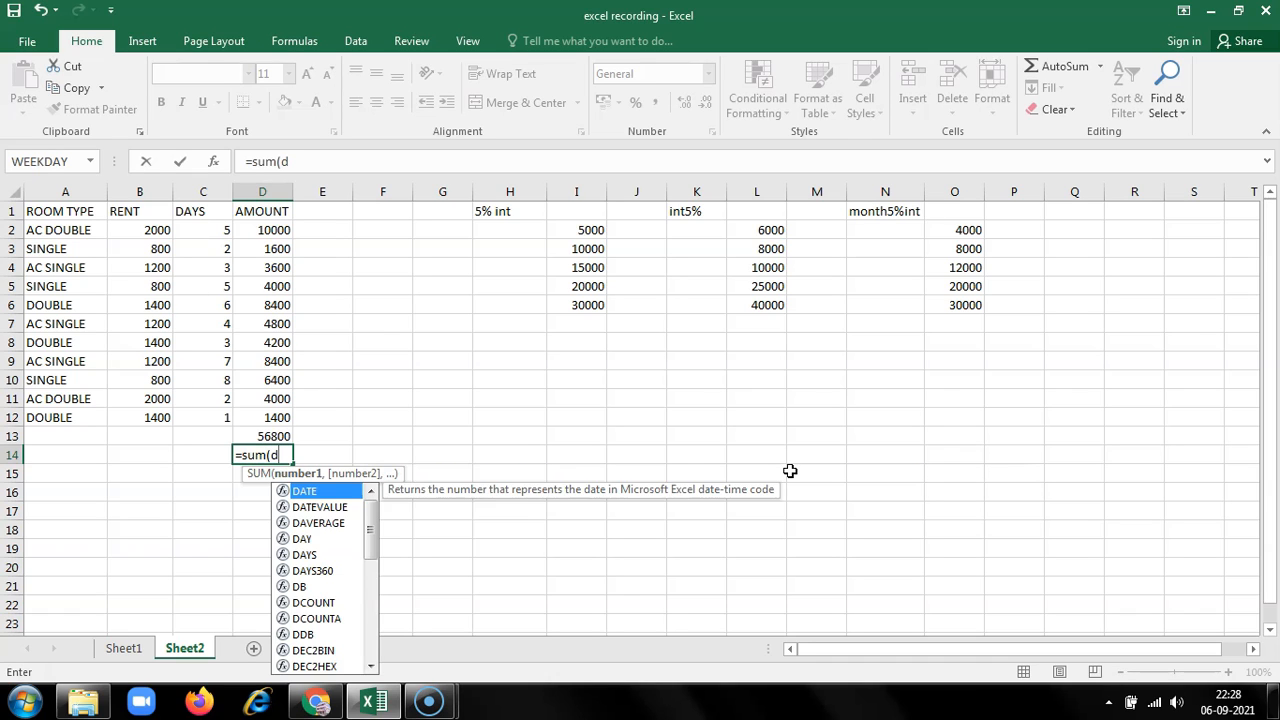
{"action": "type", "text": "2..d12"}
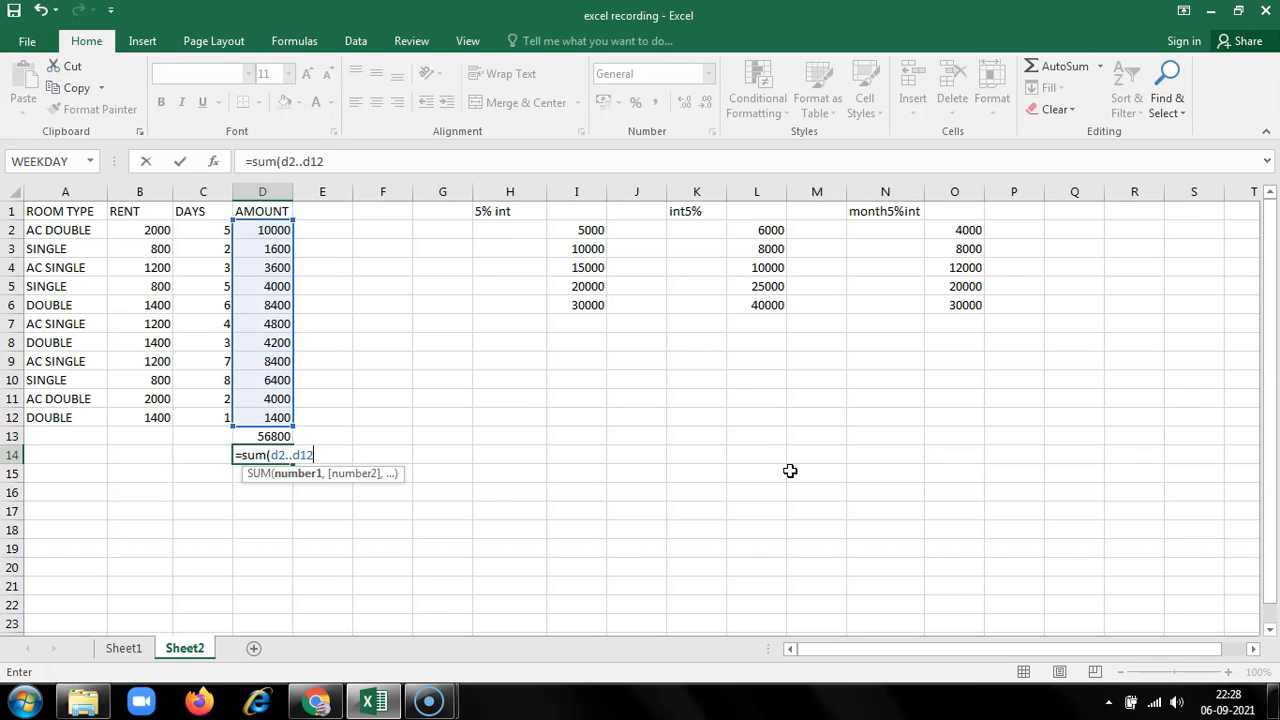
{"action": "type", "text": ")"}
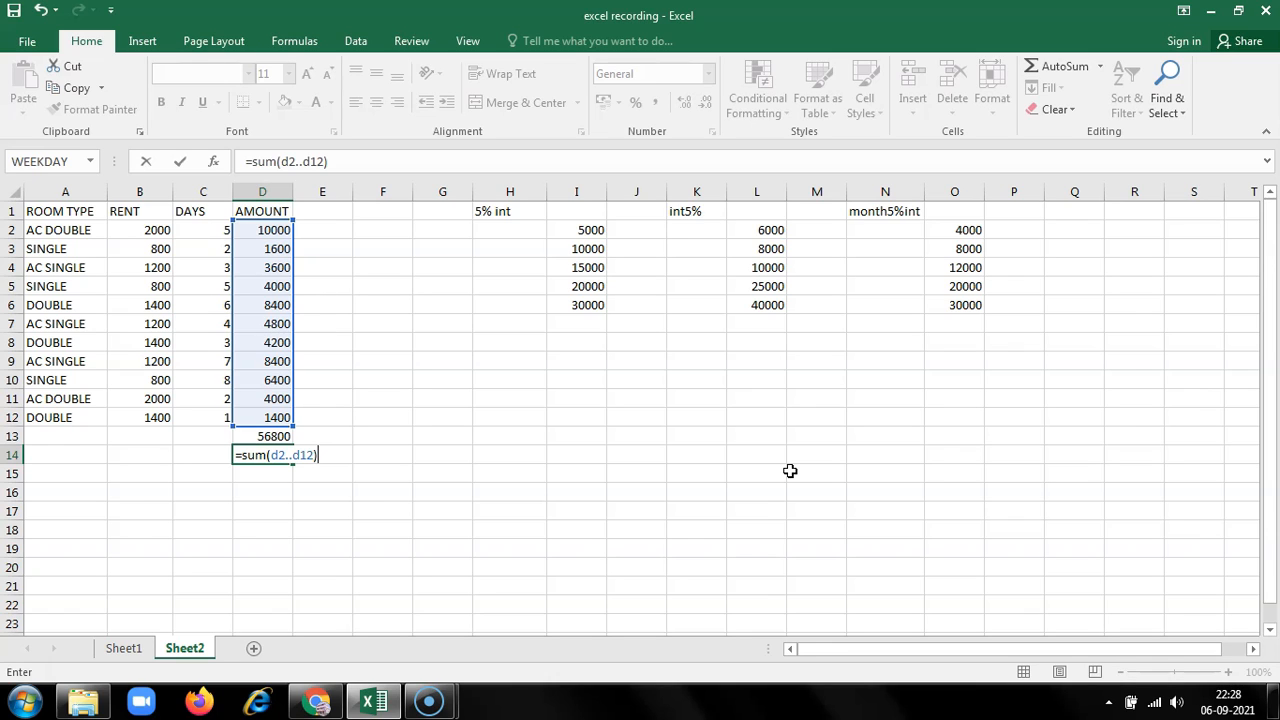
{"action": "key", "text": "Return"}
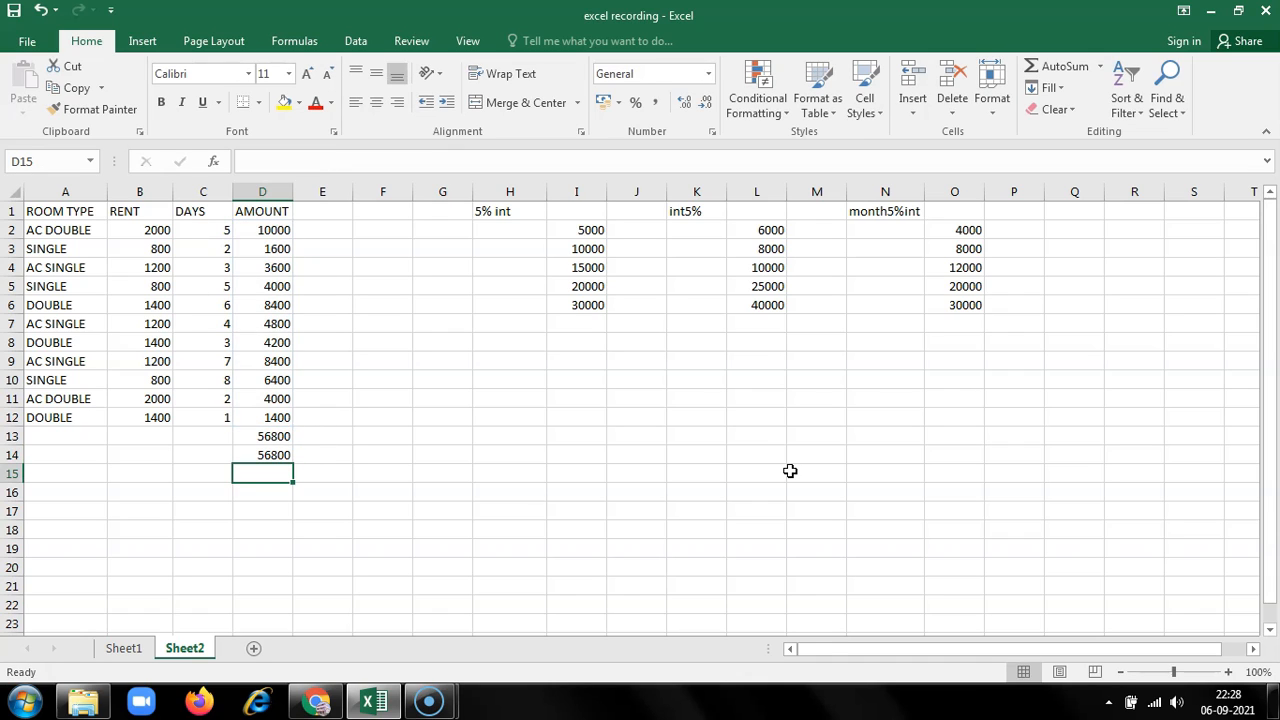
Total the AMOUNT column in D15 by adding each cell with =d2+d3+d4+d5+d6+d7+d8+d9+d10+d11+d12.
{"action": "type", "text": "="}
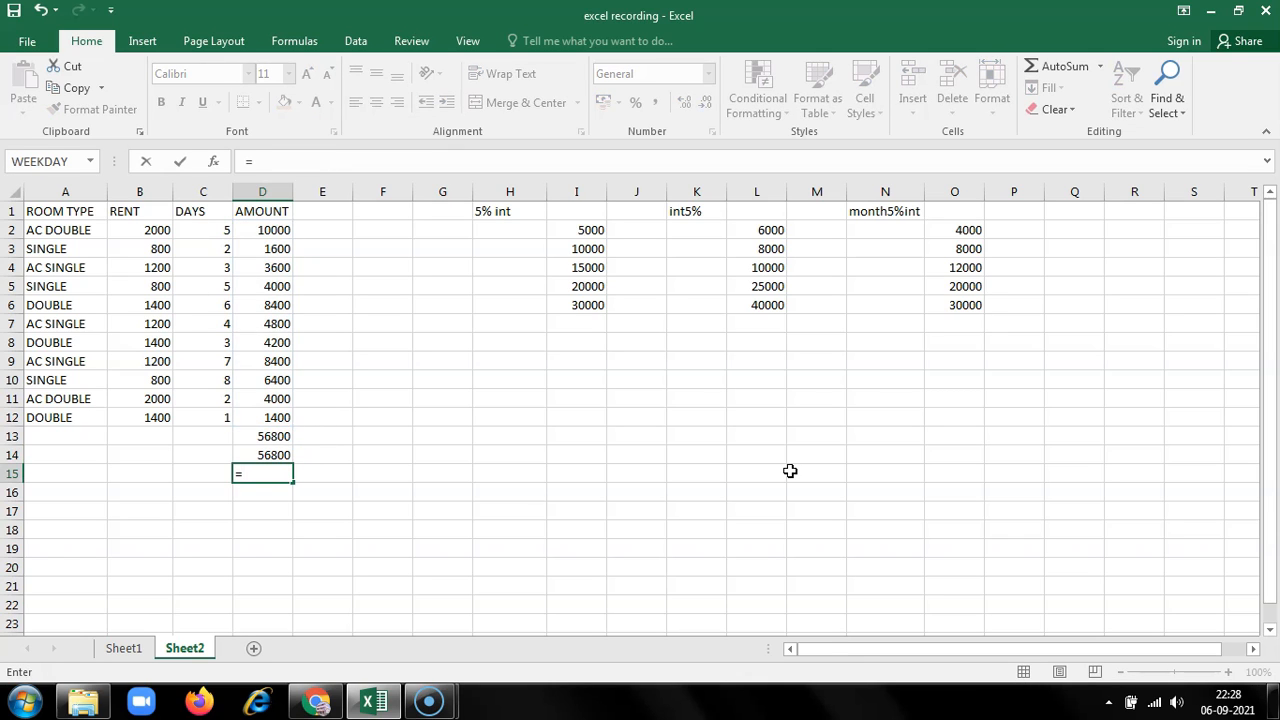
{"action": "type", "text": "d2"}
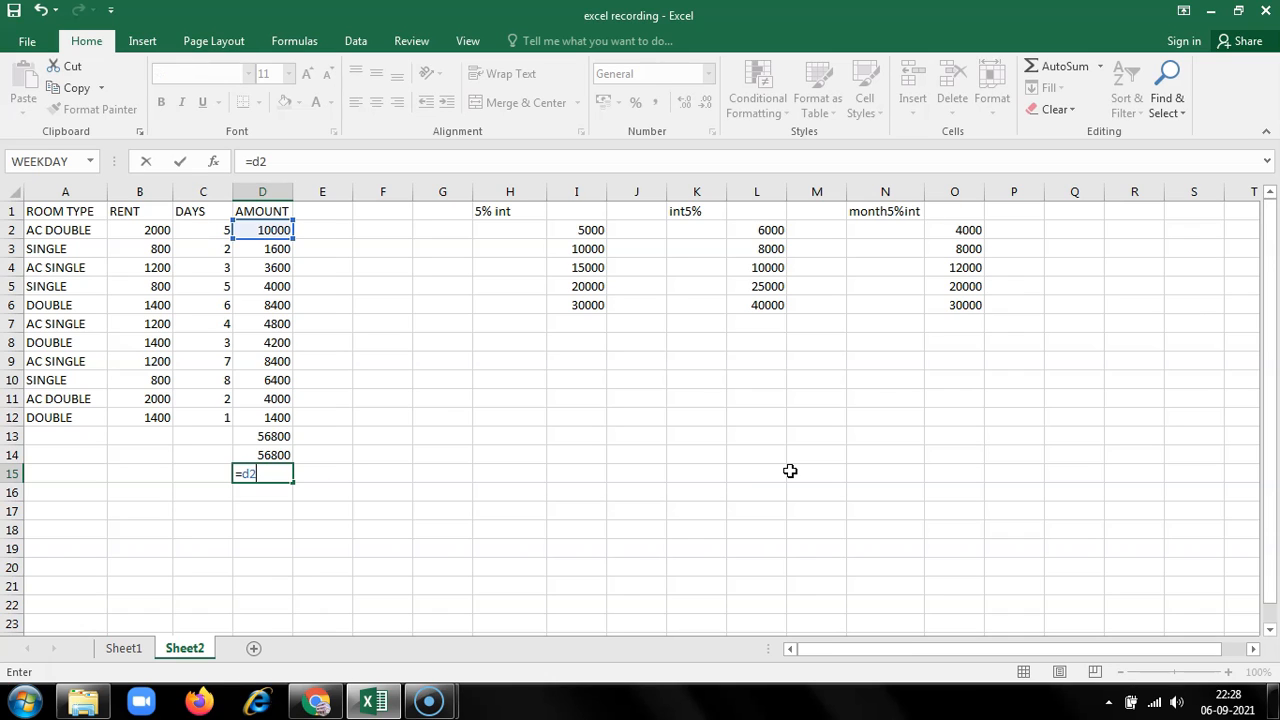
{"action": "type", "text": "+d"}
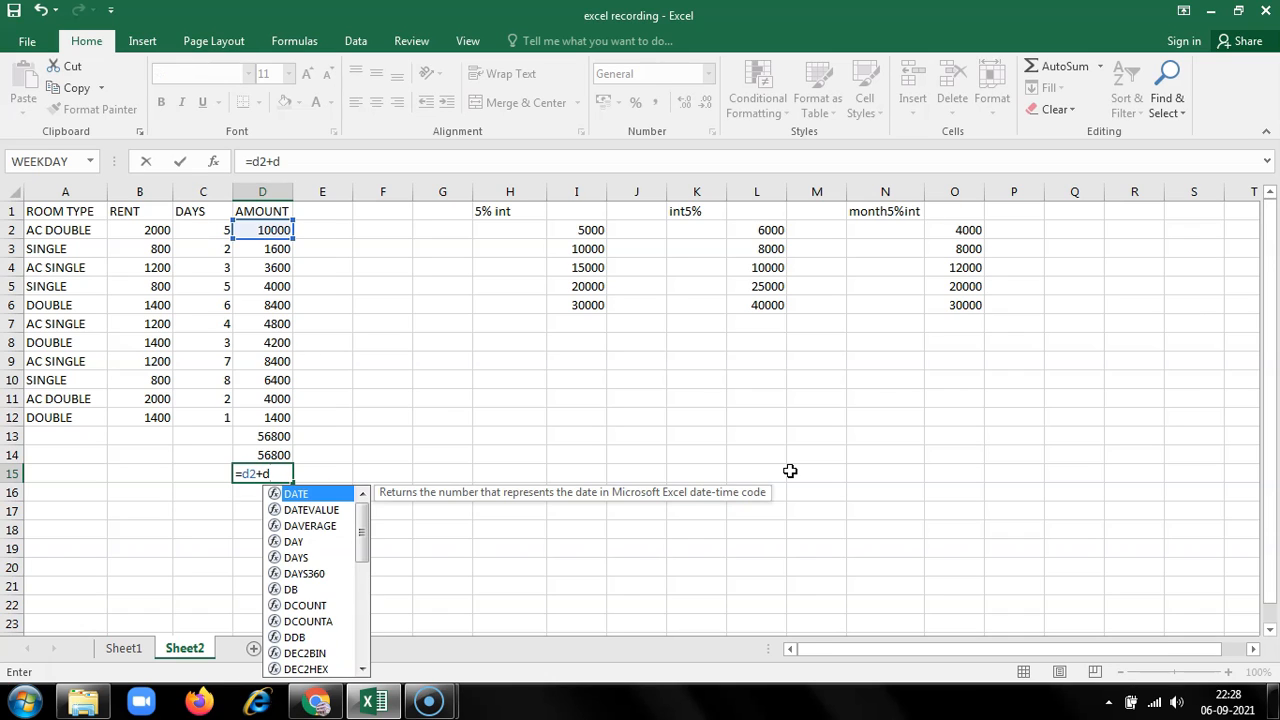
{"action": "type", "text": "3+d4+d"}
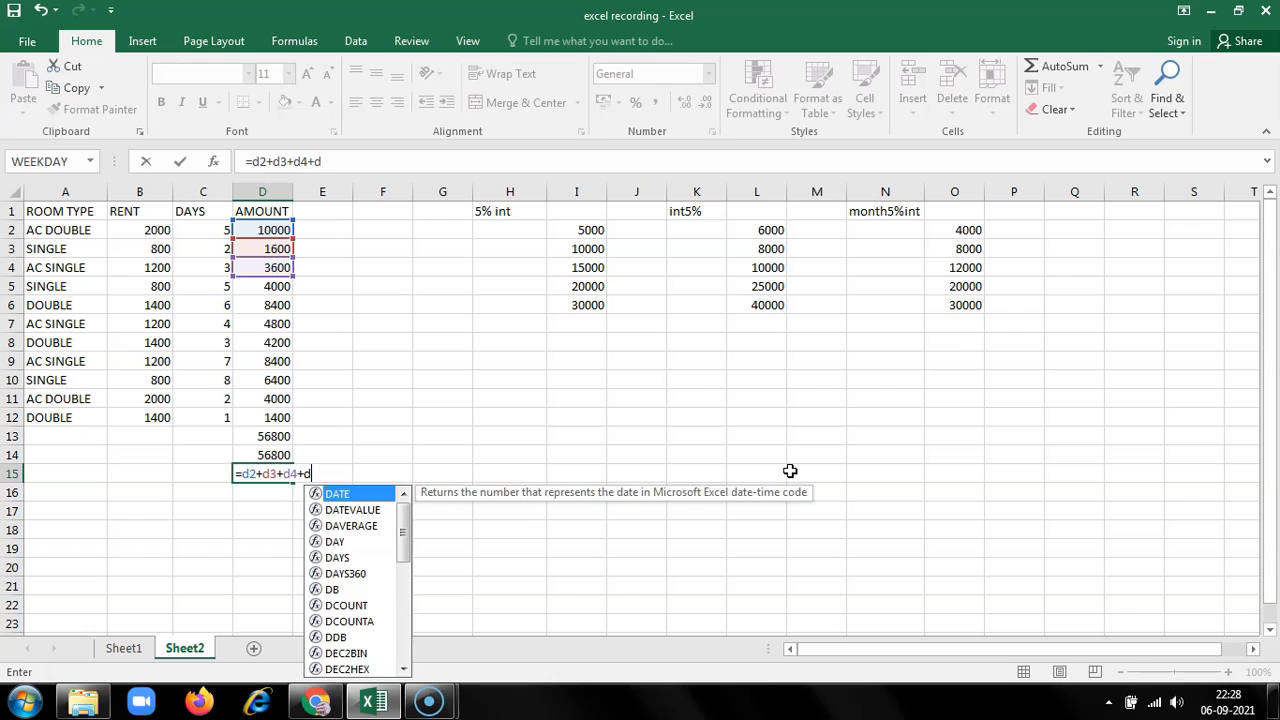
{"action": "type", "text": "5+d6"}
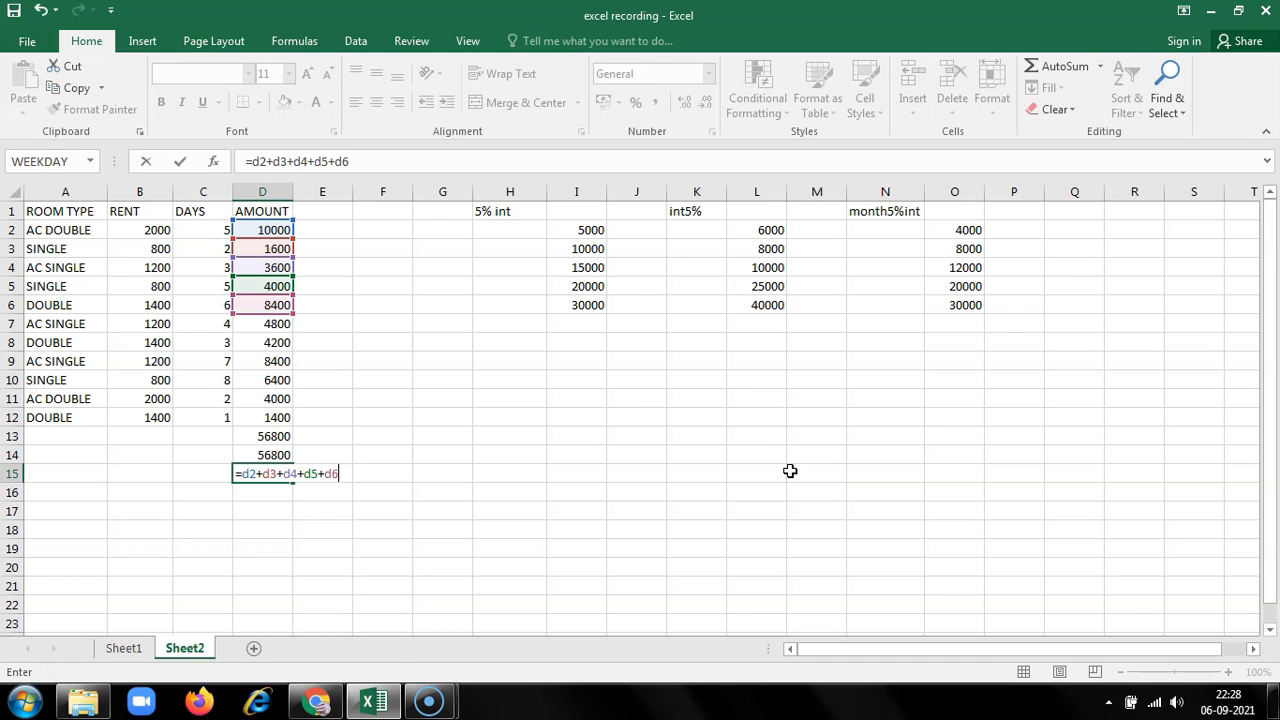
{"action": "type", "text": "+d7+d"}
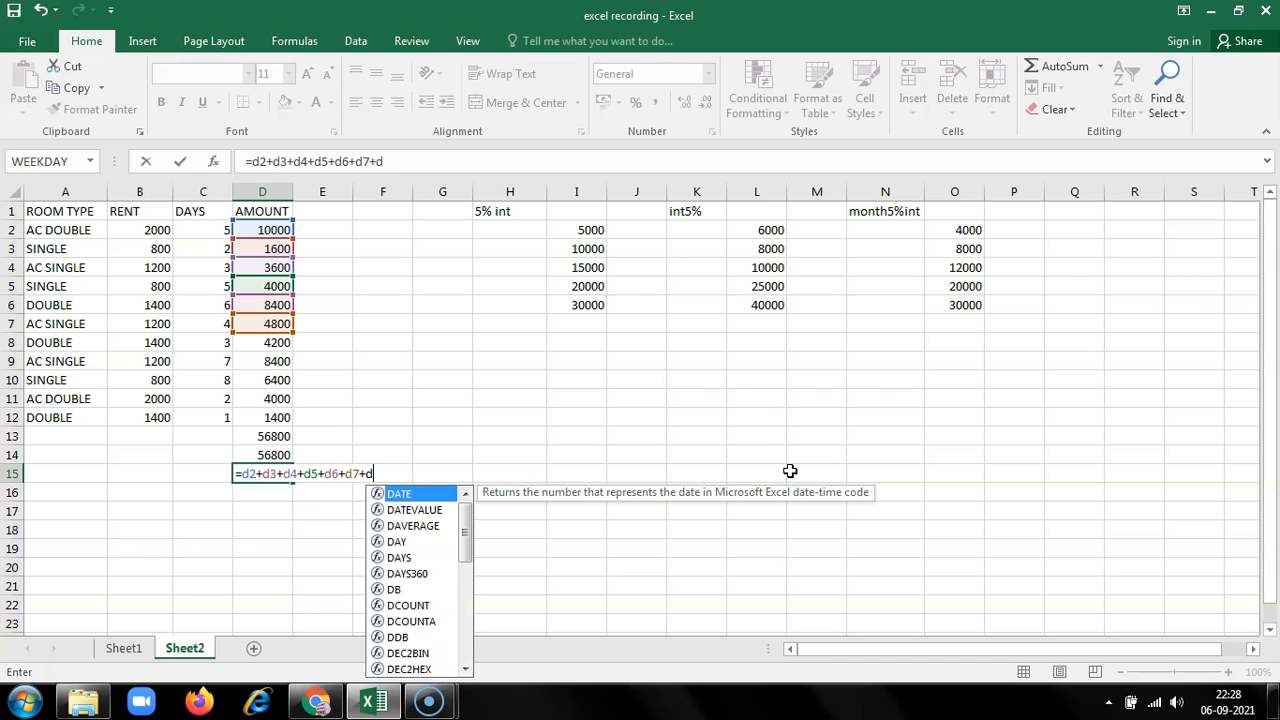
{"action": "type", "text": "8+d"}
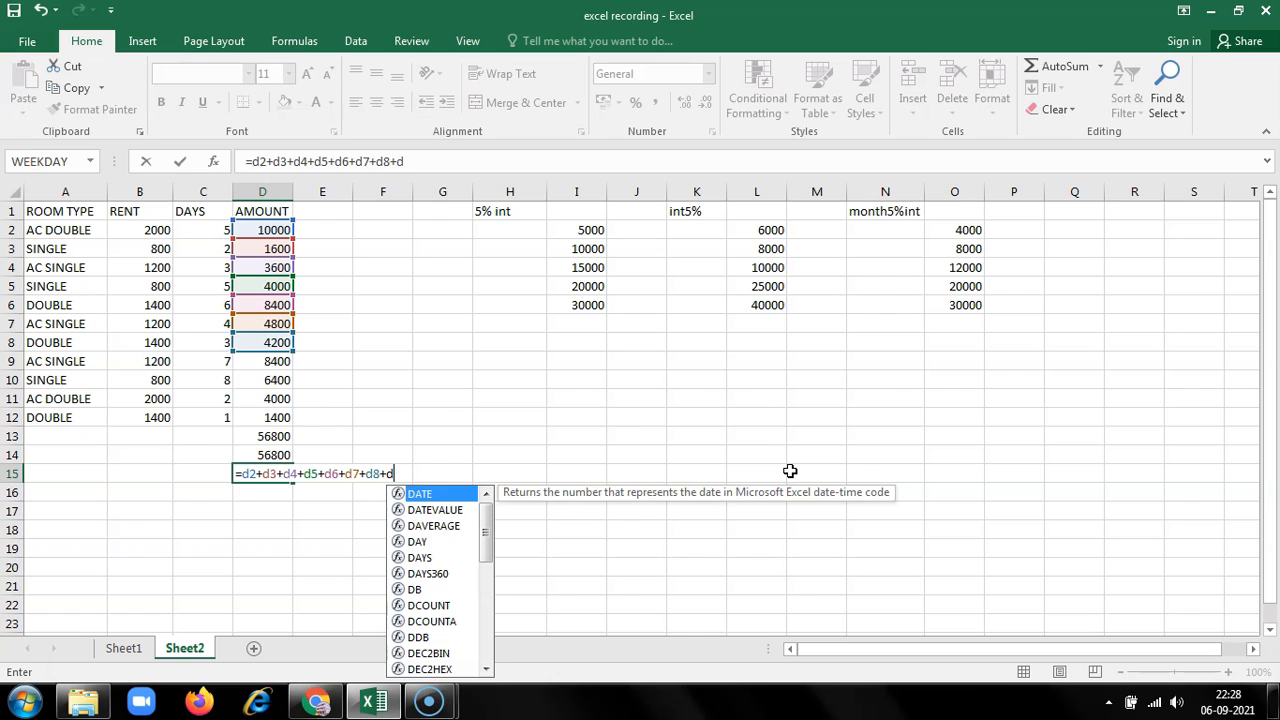
{"action": "type", "text": "9+d"}
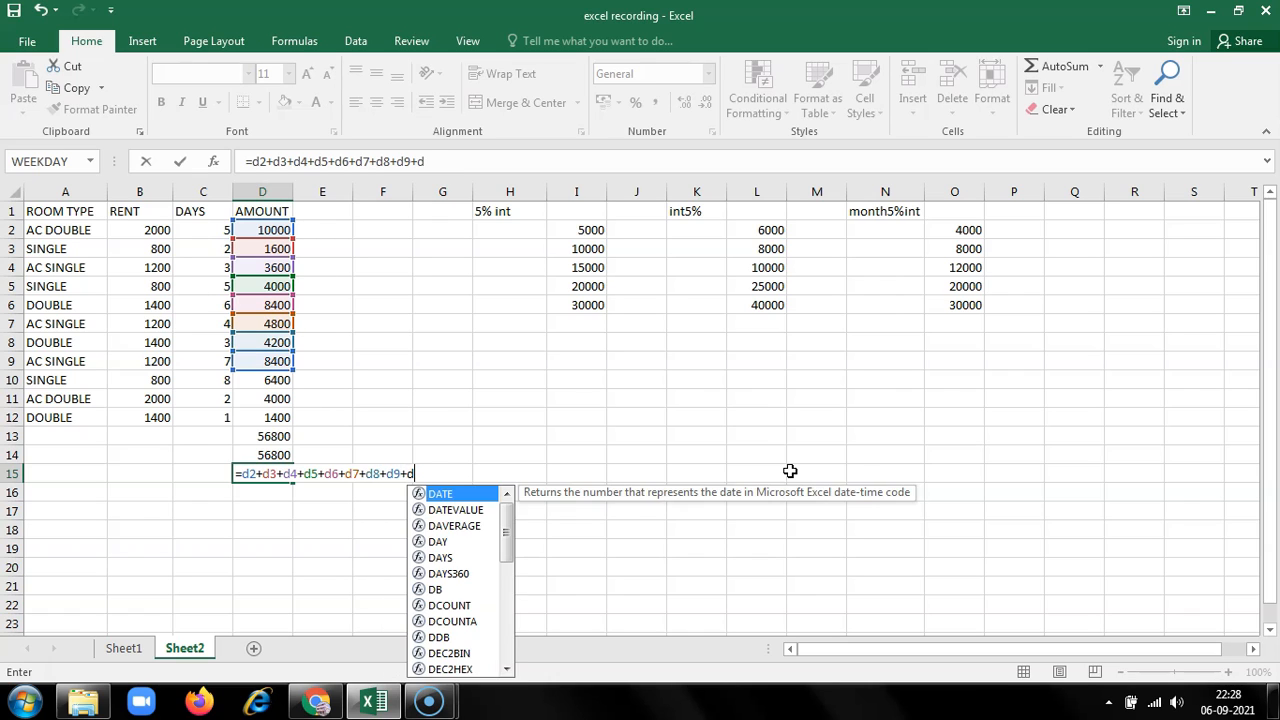
{"action": "type", "text": "10+d"}
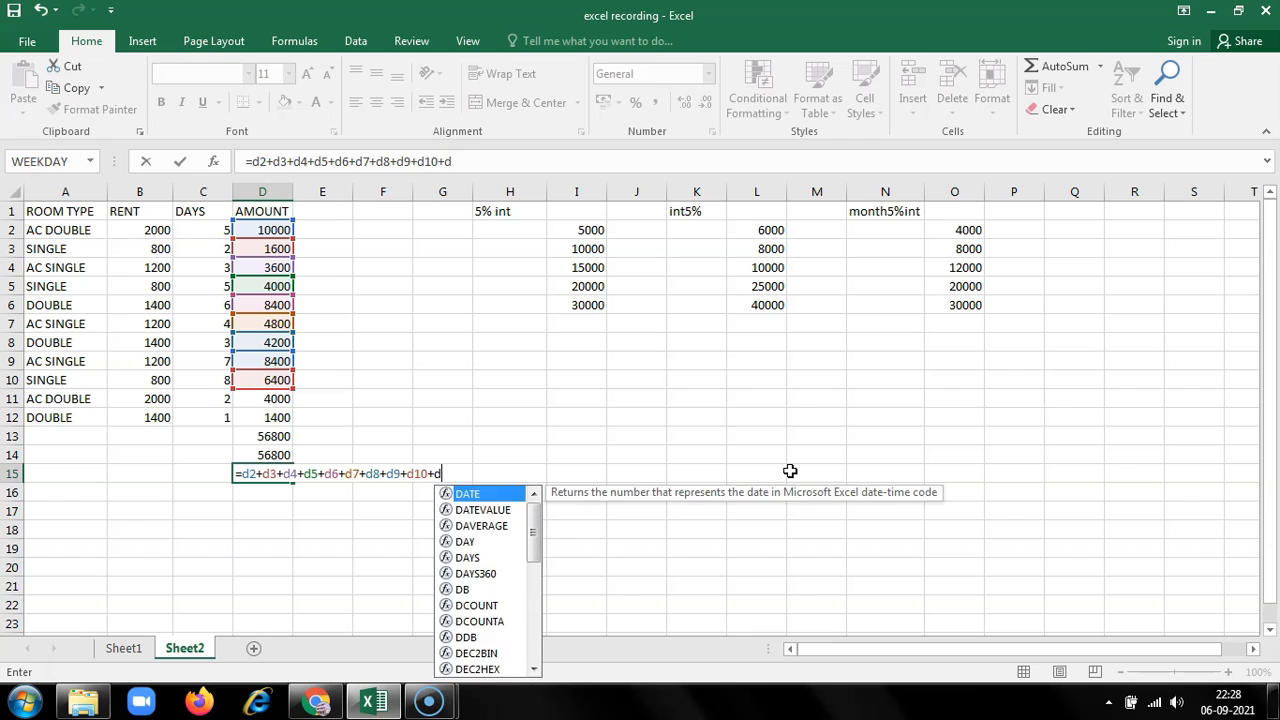
{"action": "type", "text": "11+d"}
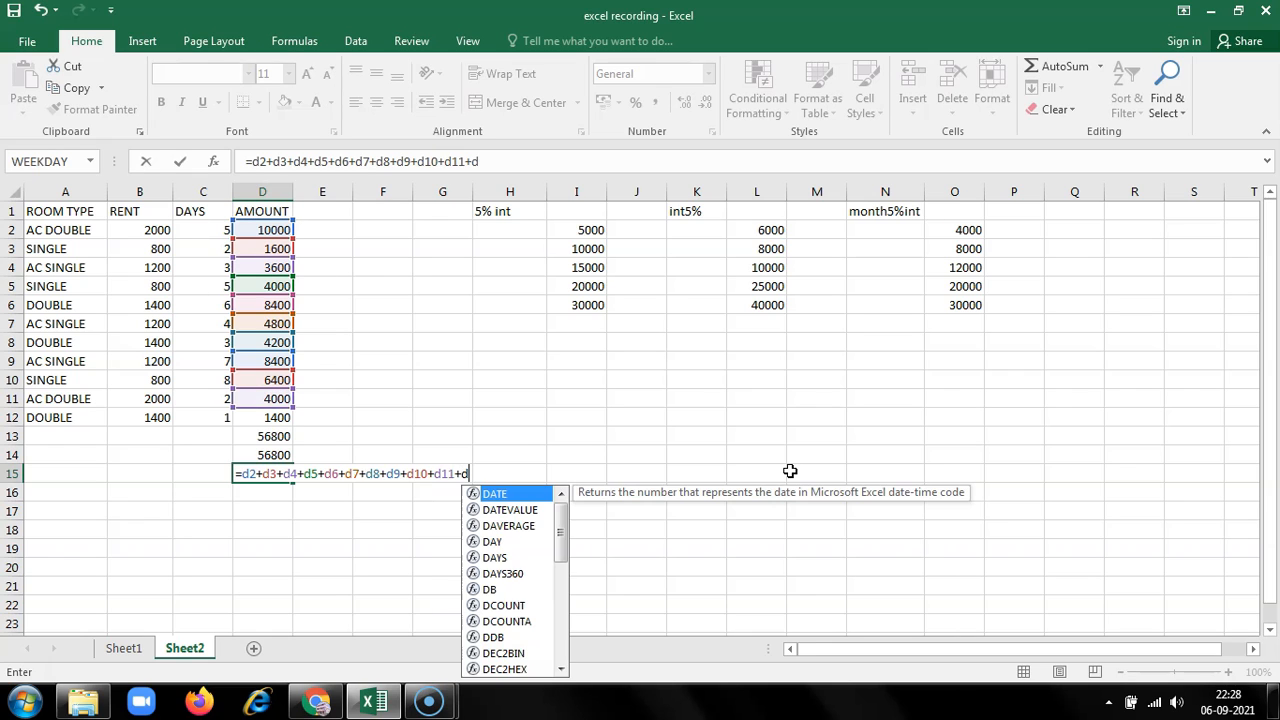
{"action": "type", "text": "12"}
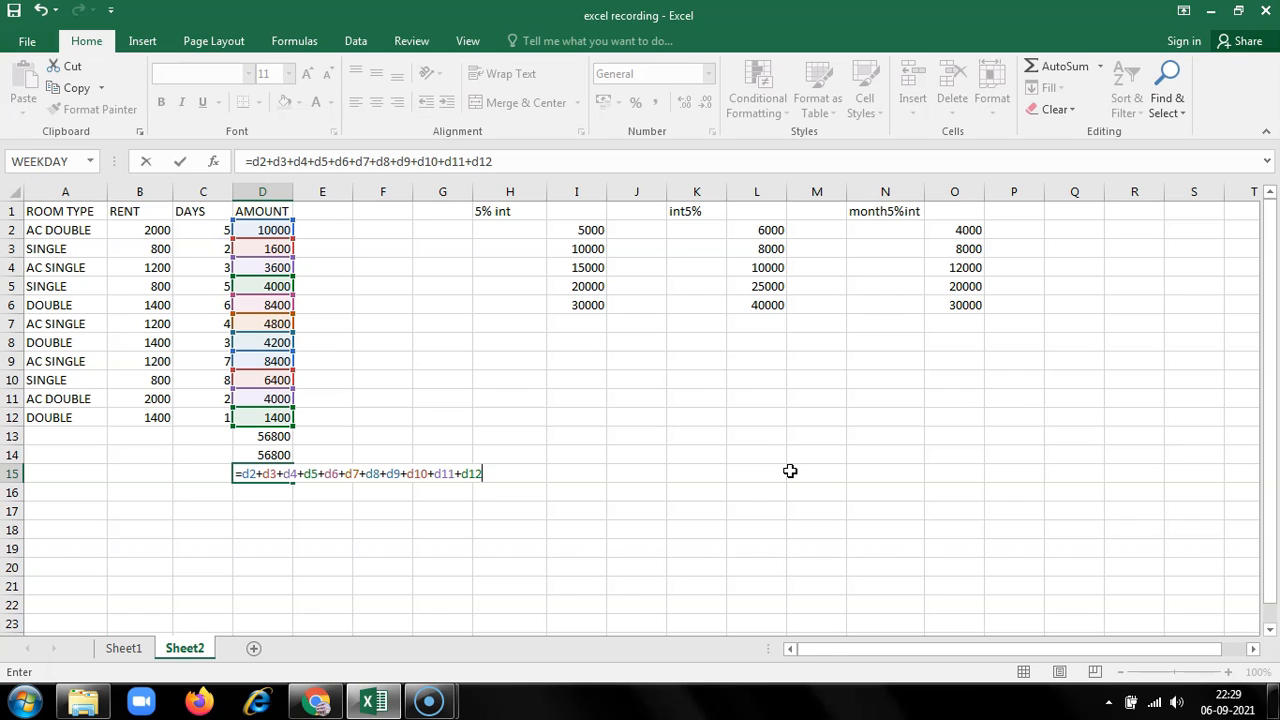
{"action": "key", "text": "Return"}
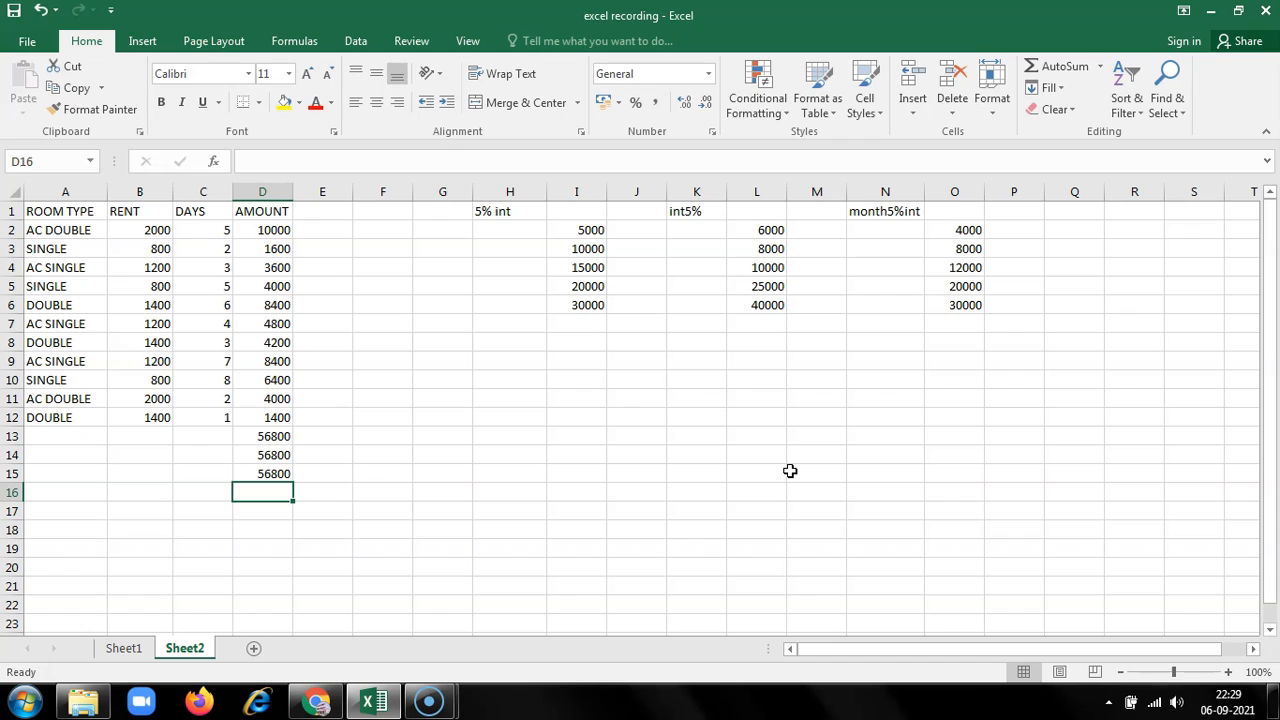
Calculate the average amount in D17 by dividing the total by the number of entries with =56800/11.
{"action": "left_click_drag", "start_coordinate": [275, 229], "coordinate": [257, 420]}
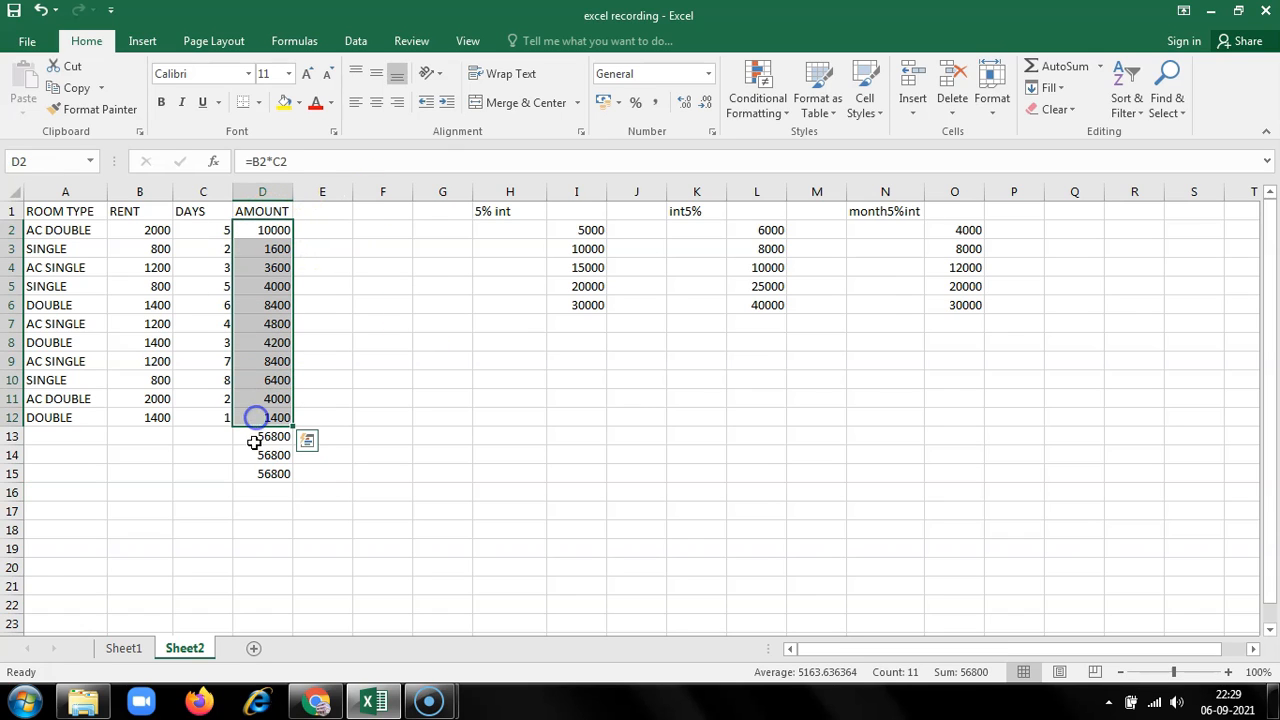
{"action": "left_click", "coordinate": [257, 439]}
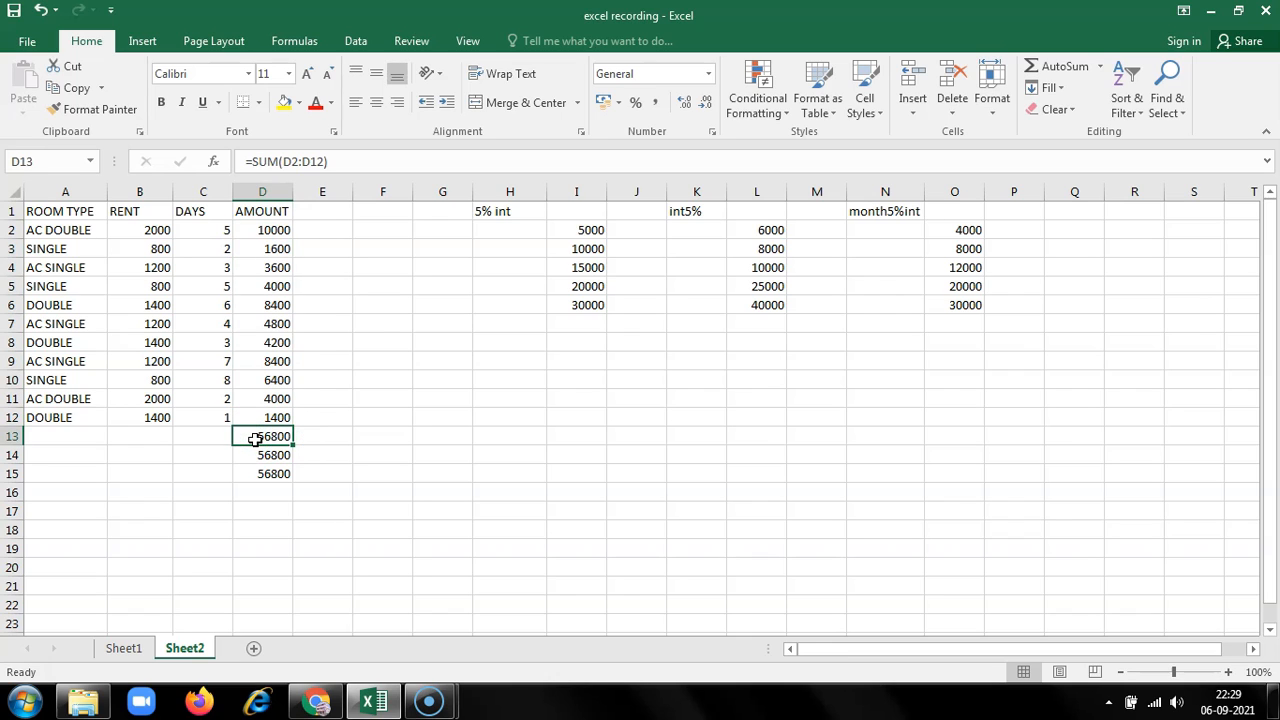
{"action": "left_click_drag", "start_coordinate": [248, 228], "coordinate": [250, 413]}
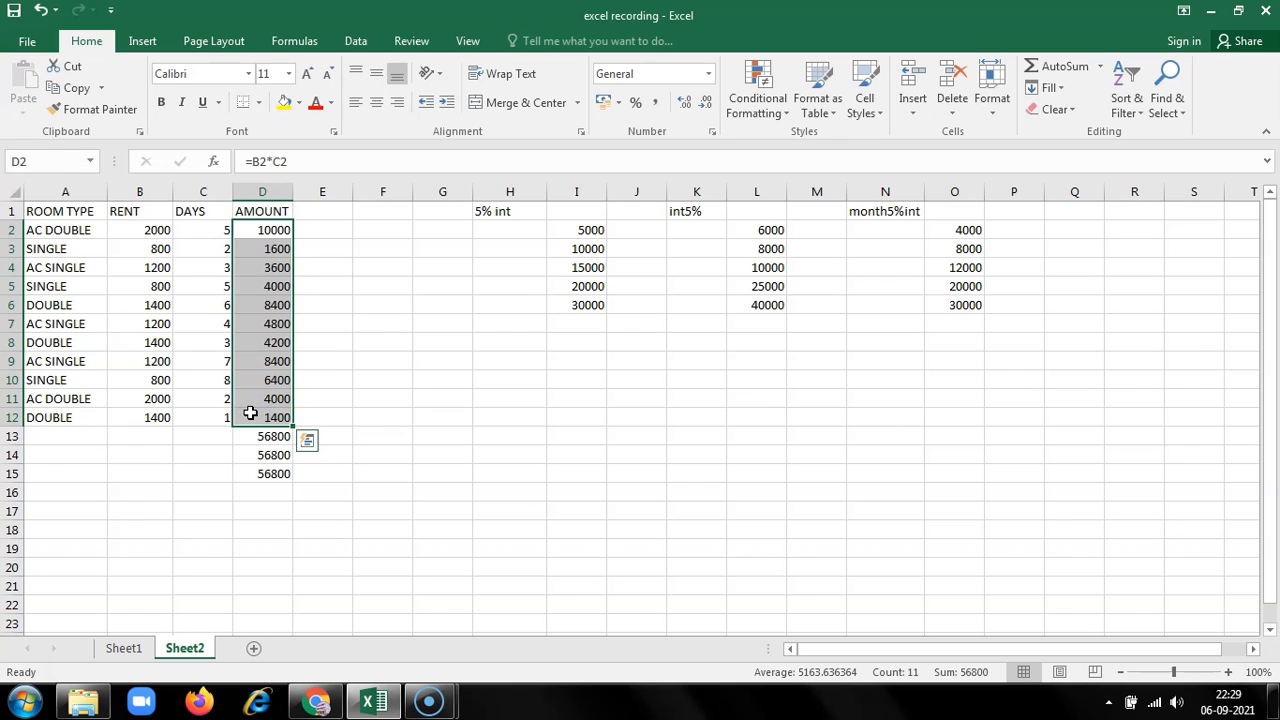
{"action": "left_click", "coordinate": [262, 509]}
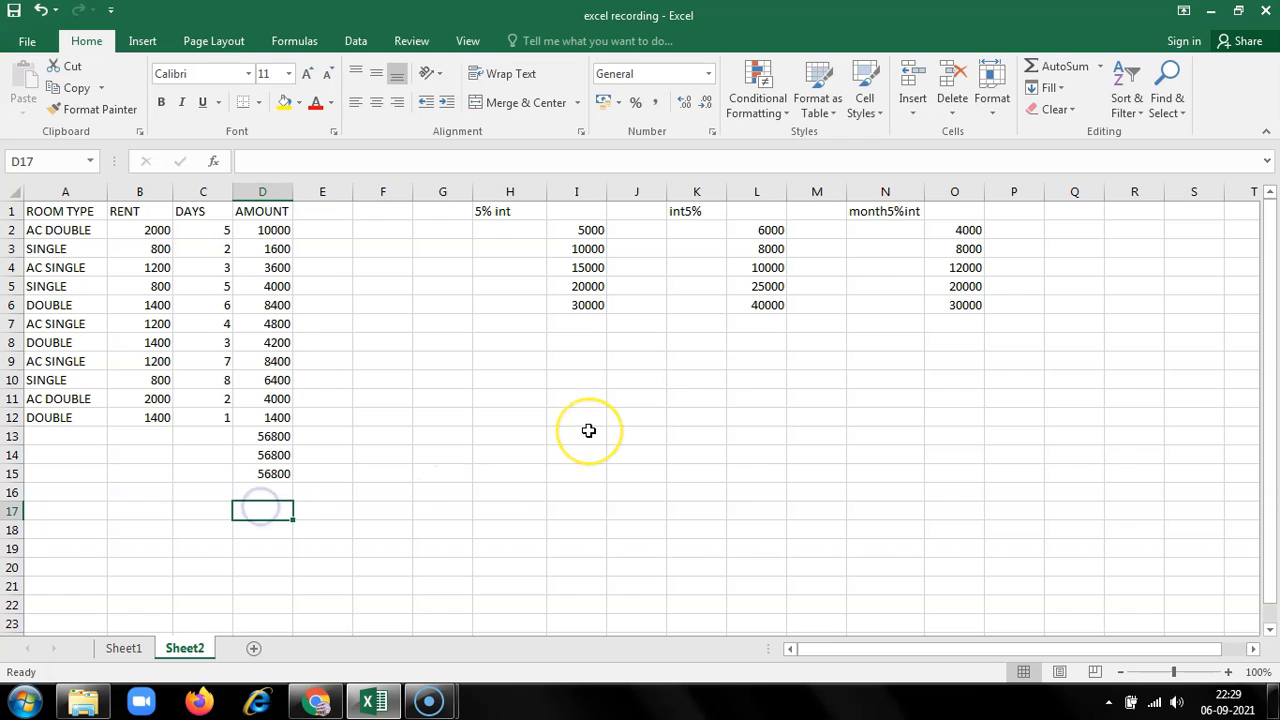
{"action": "type", "text": "=56800/11"}
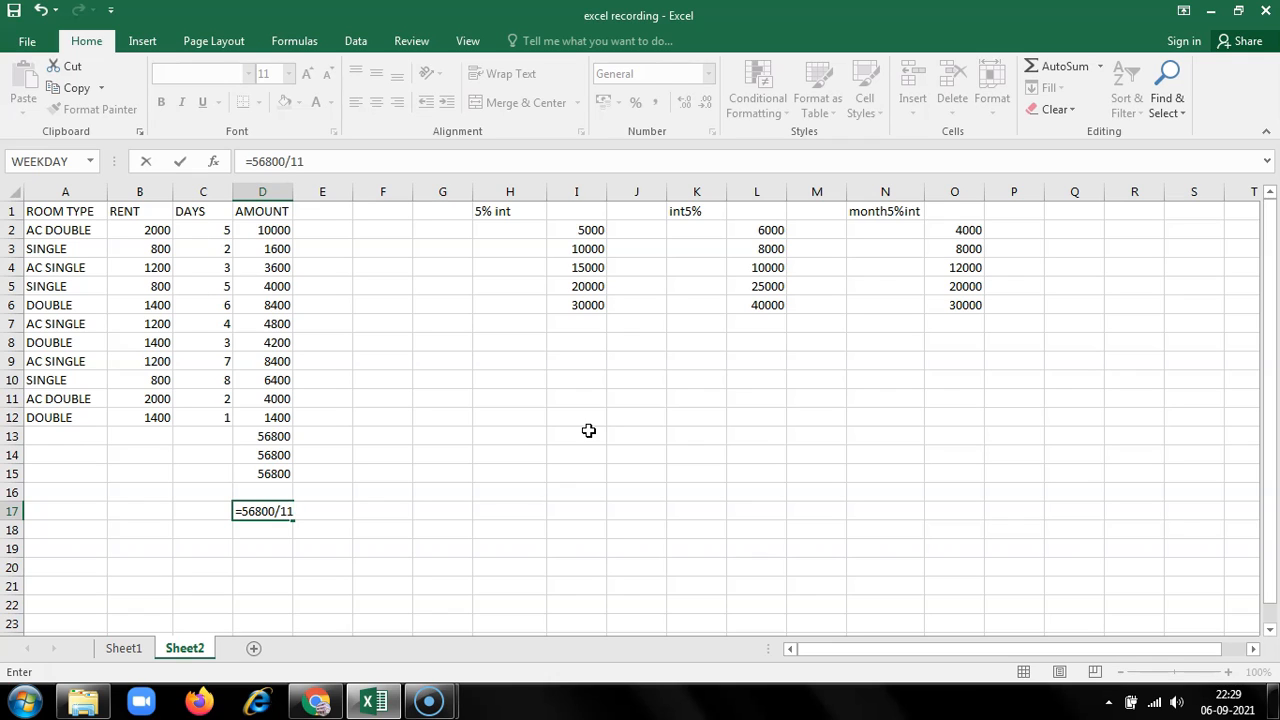
{"action": "key", "text": "Return"}
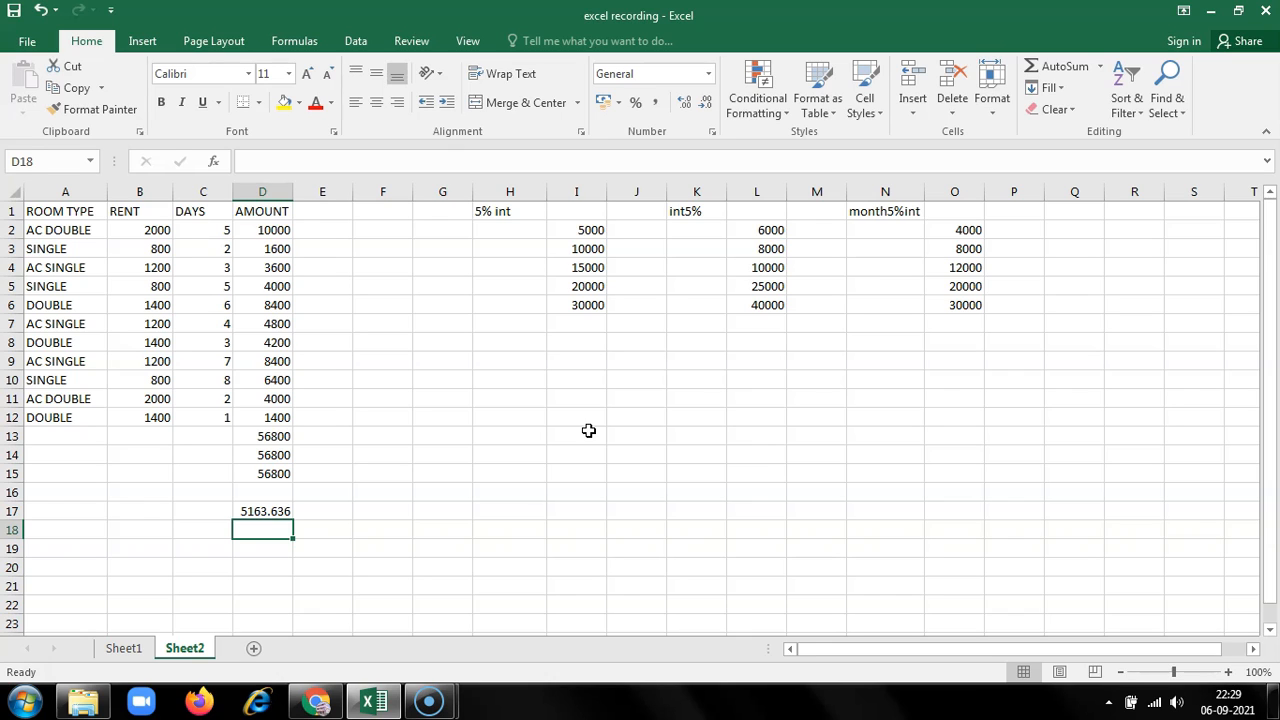
Try the formula =average(d13) in D18 and clear the cell again.
{"action": "type", "text": "="}
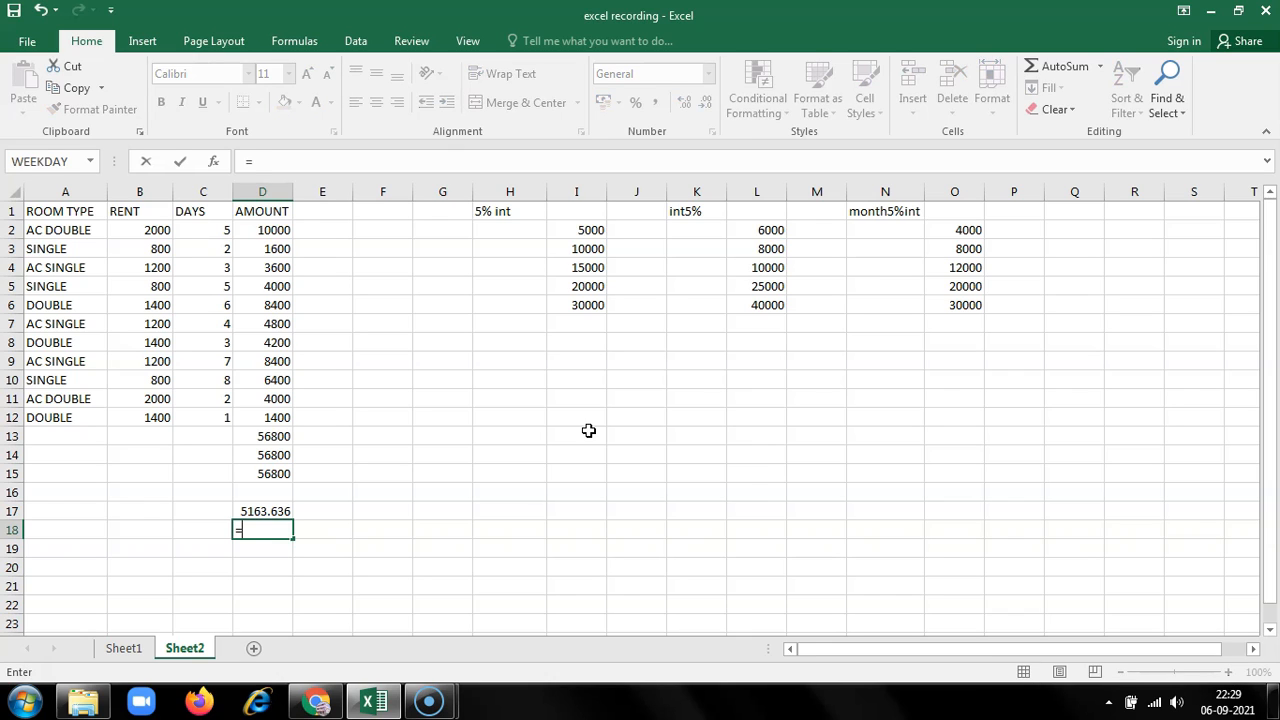
{"action": "type", "text": "aver"}
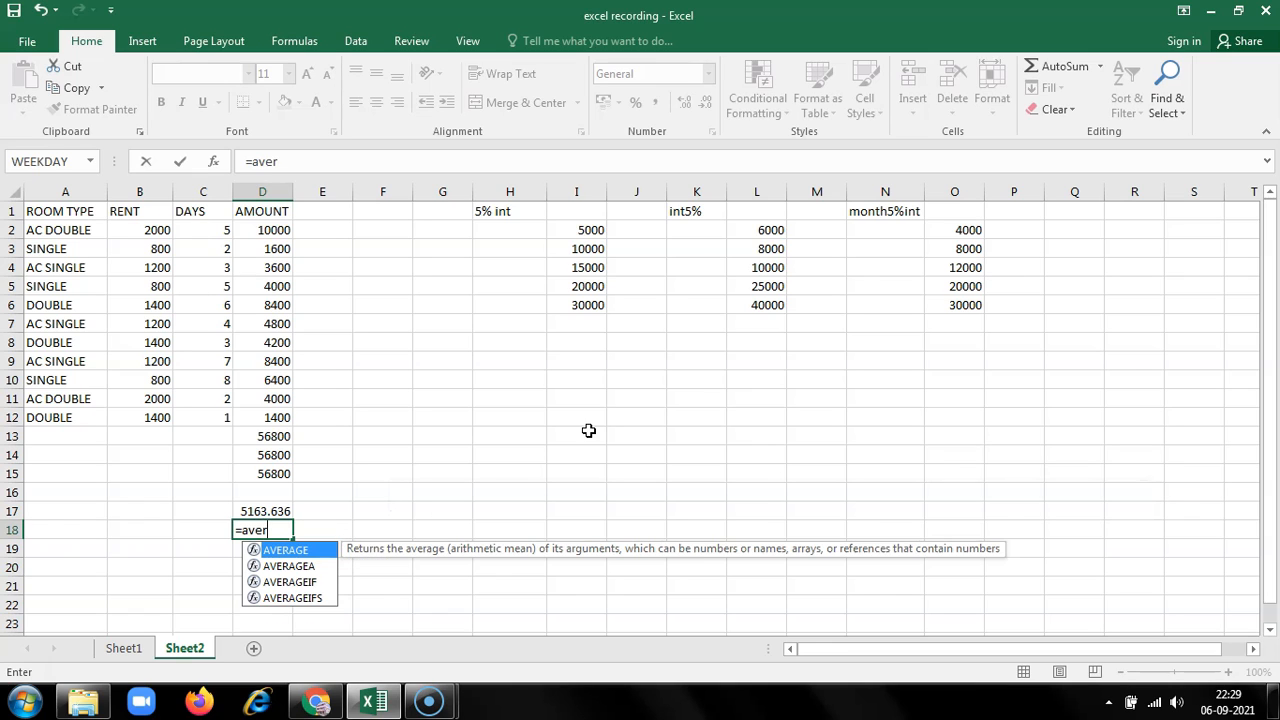
{"action": "type", "text": "age("}
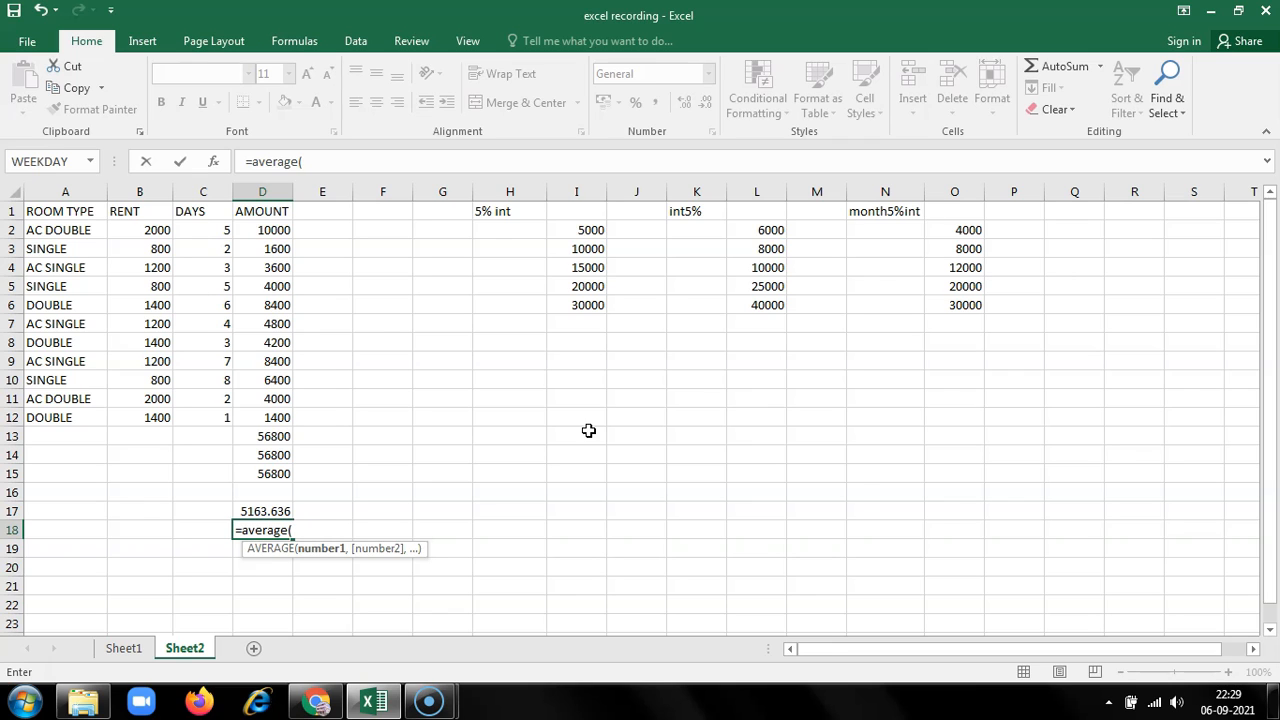
{"action": "type", "text": "d13"}
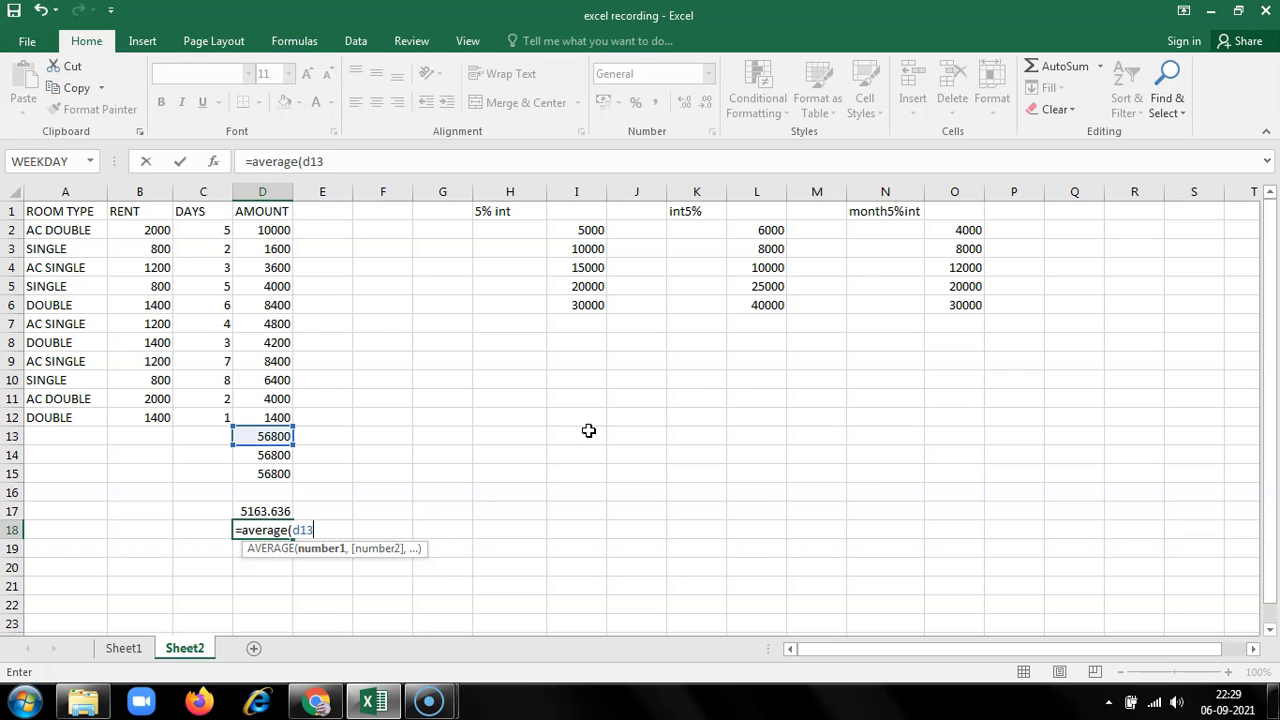
{"action": "type", "text": ")"}
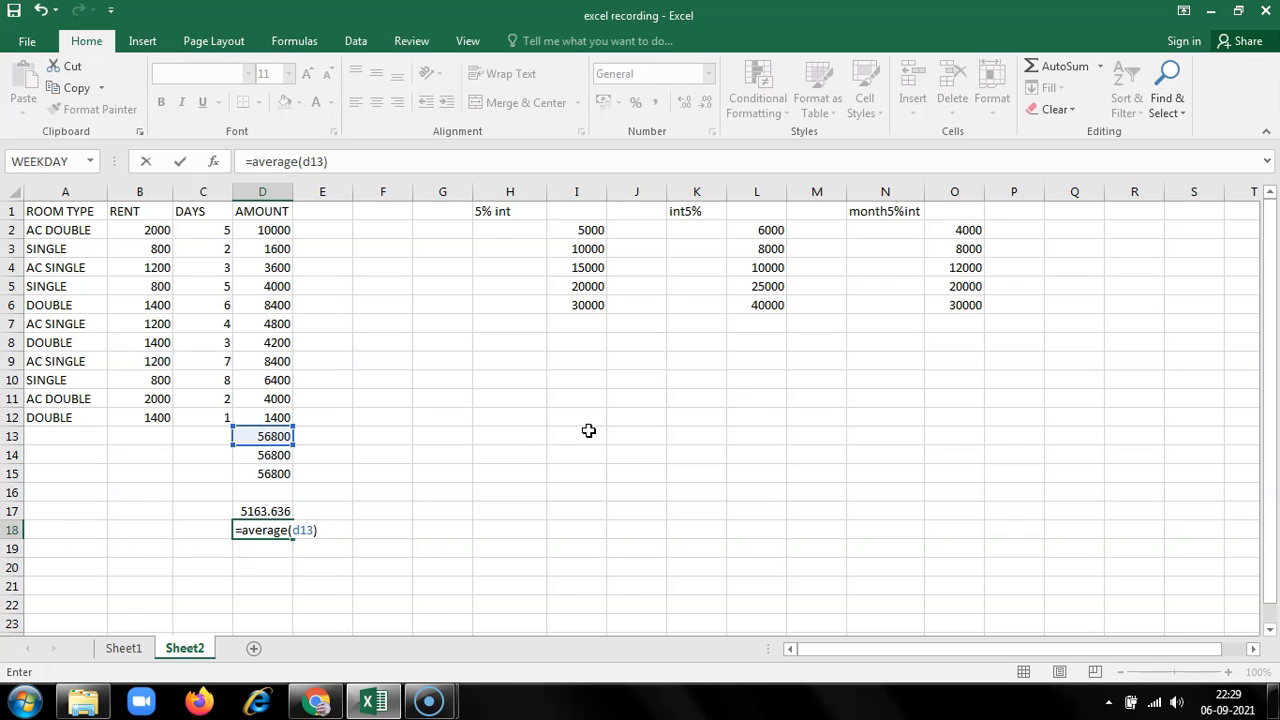
{"action": "key", "text": "Return"}
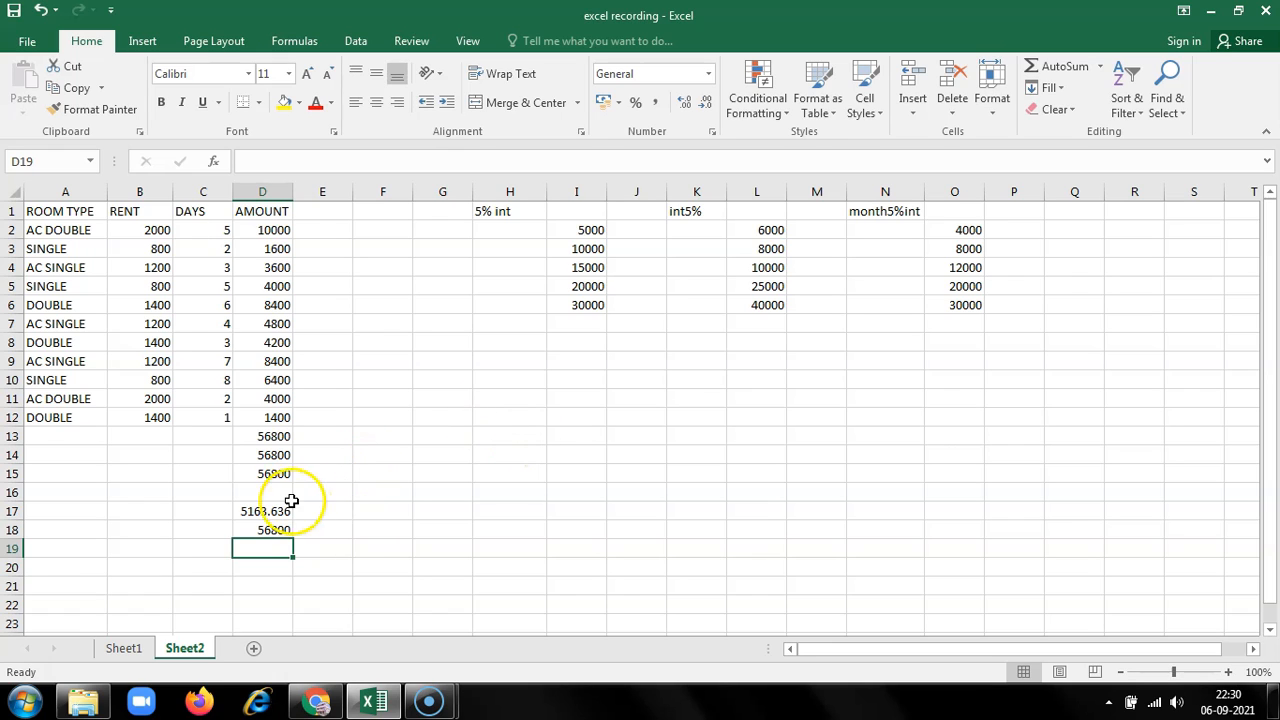
{"action": "double_click", "coordinate": [252, 529]}
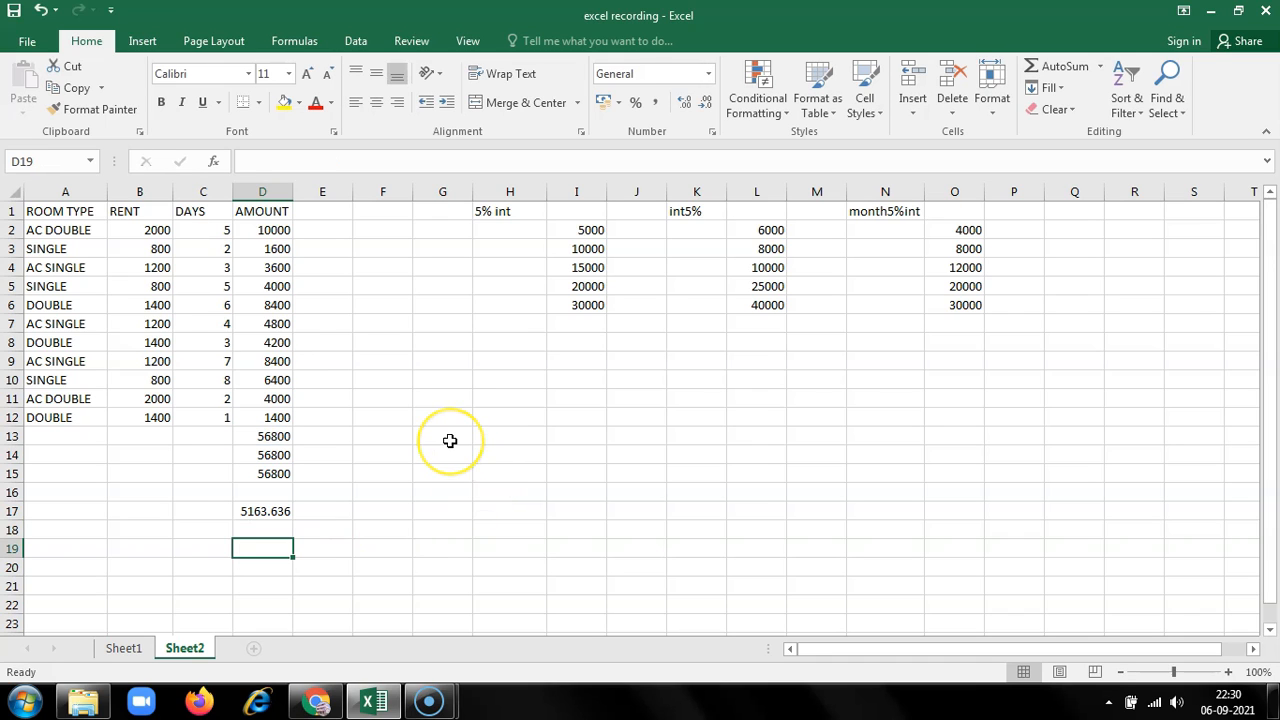
Average the AMOUNT column in D19 with the manually written formula =average(d2..d12).
{"action": "type", "text": "=aver"}
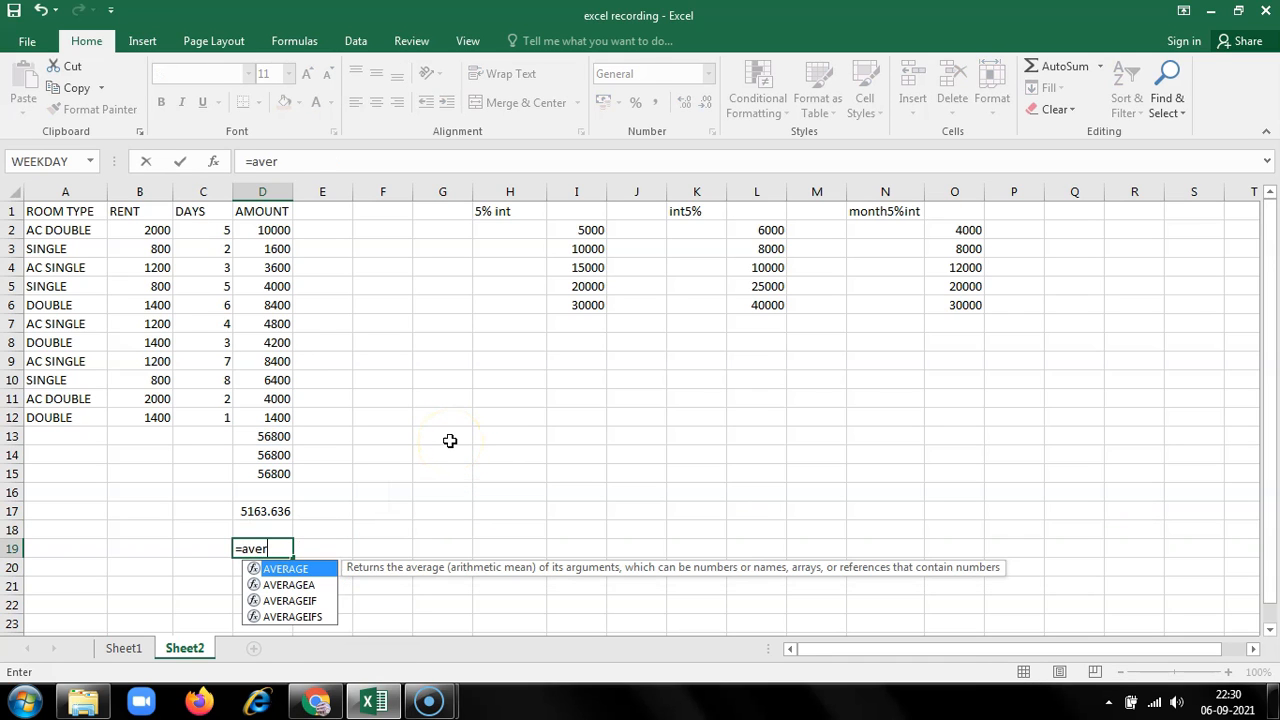
{"action": "type", "text": "age("}
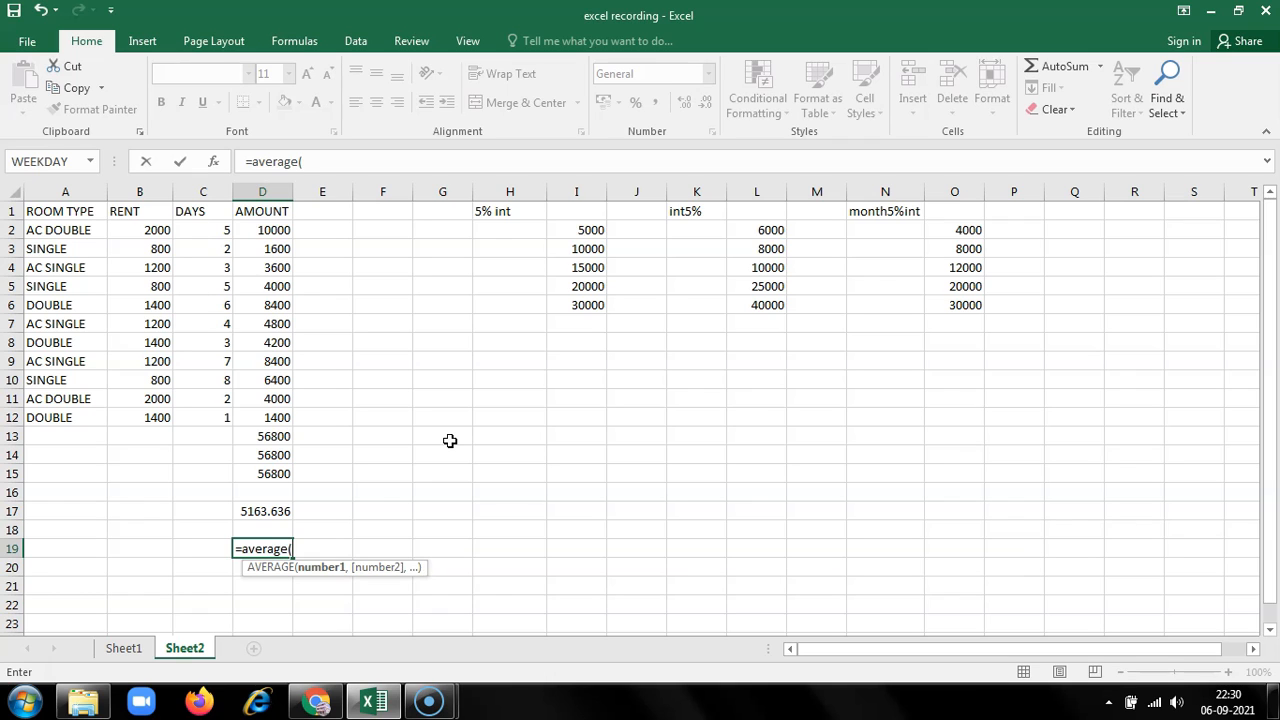
{"action": "type", "text": "d2"}
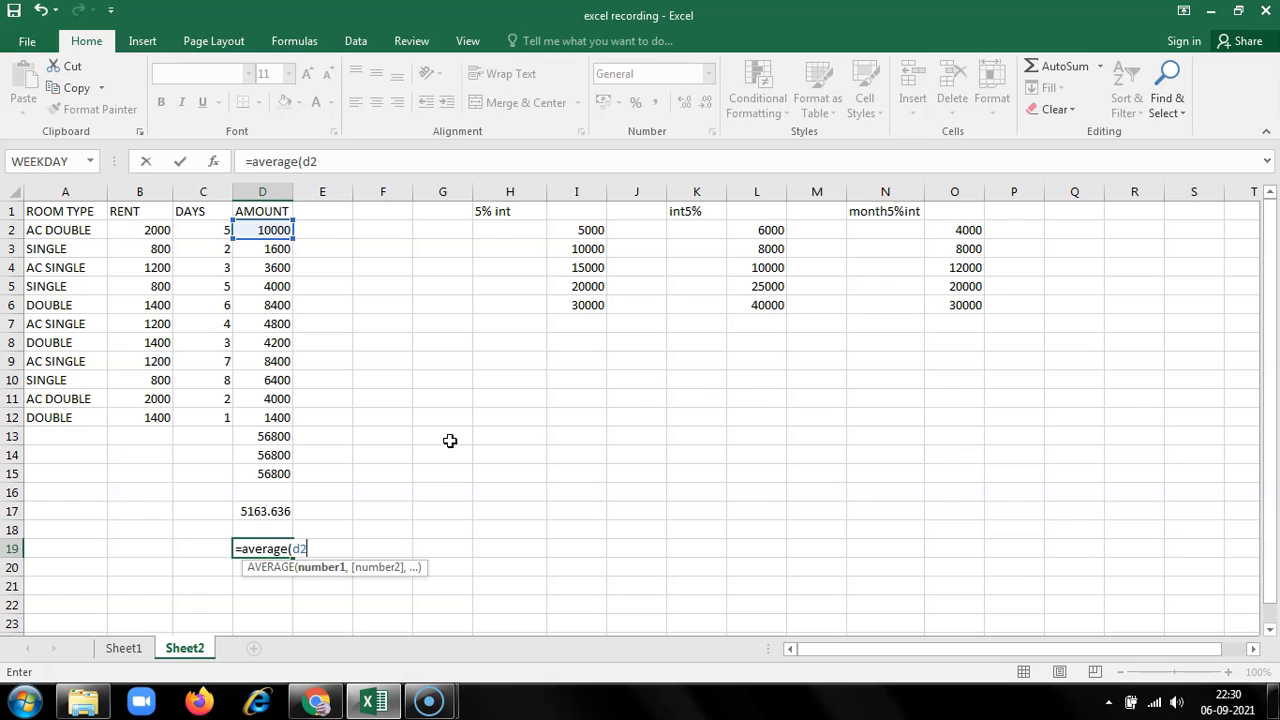
{"action": "type", "text": "..d12"}
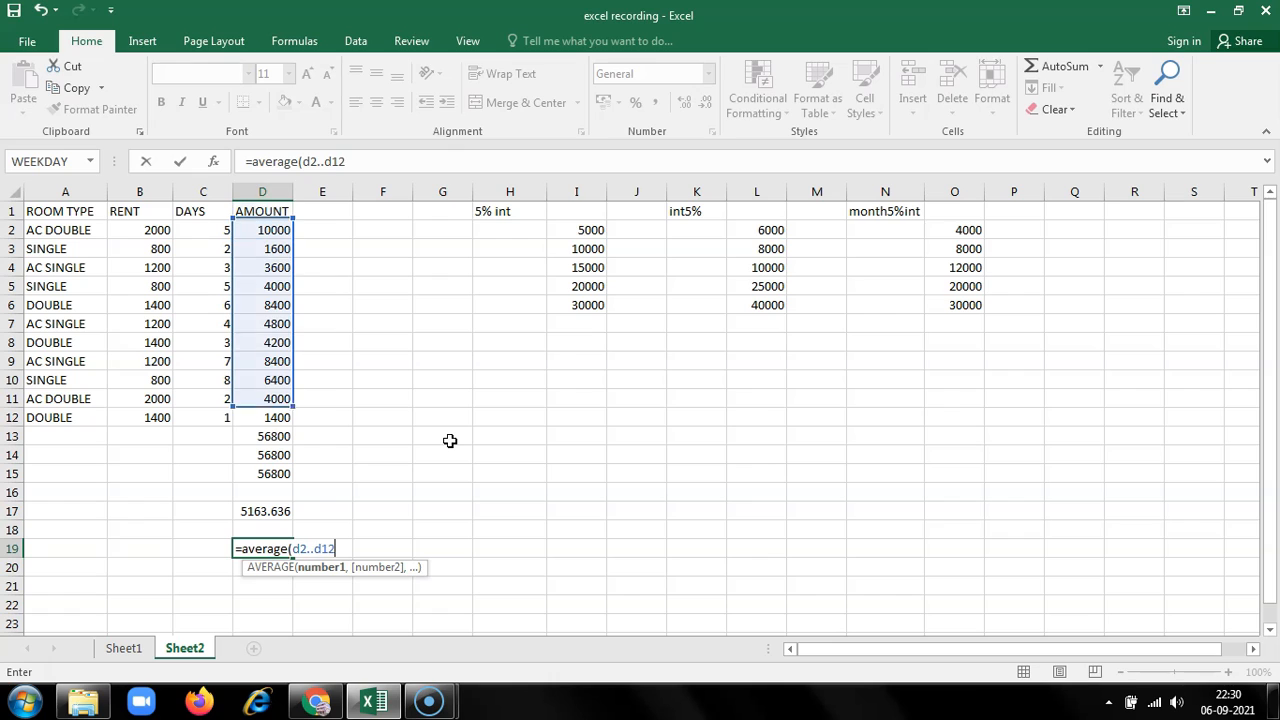
{"action": "type", "text": ")"}
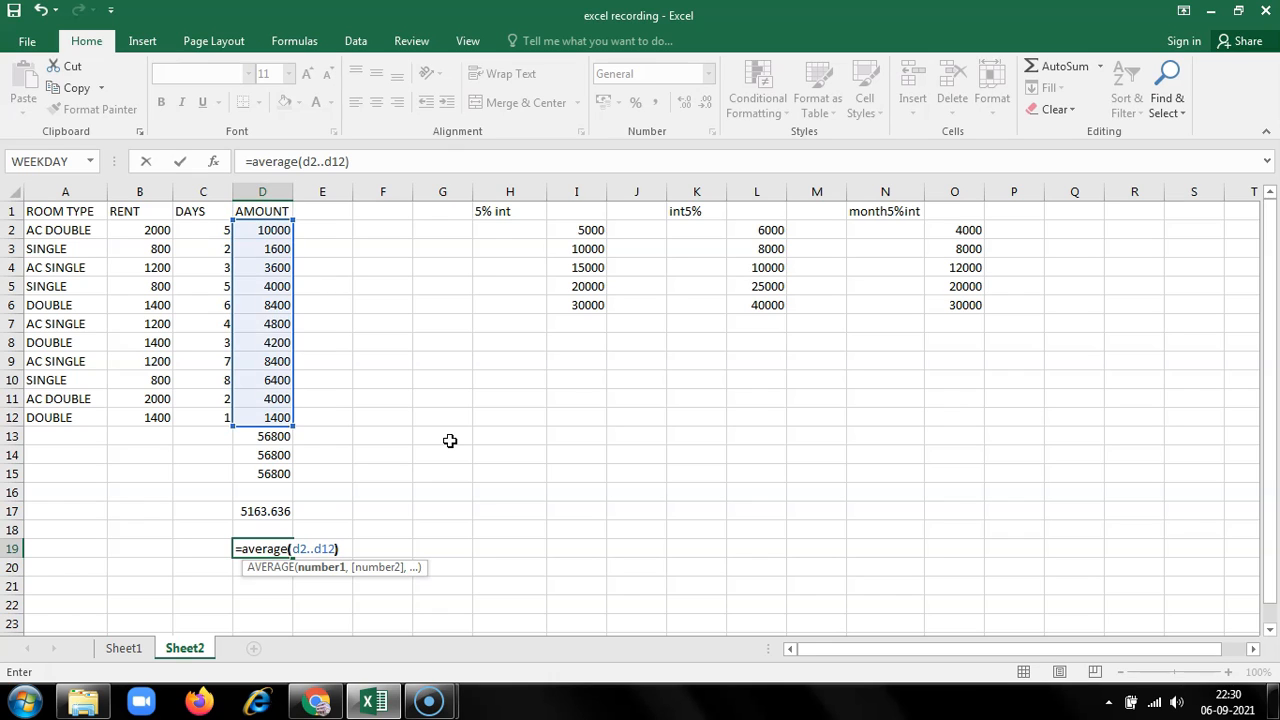
{"action": "key", "text": "Return"}
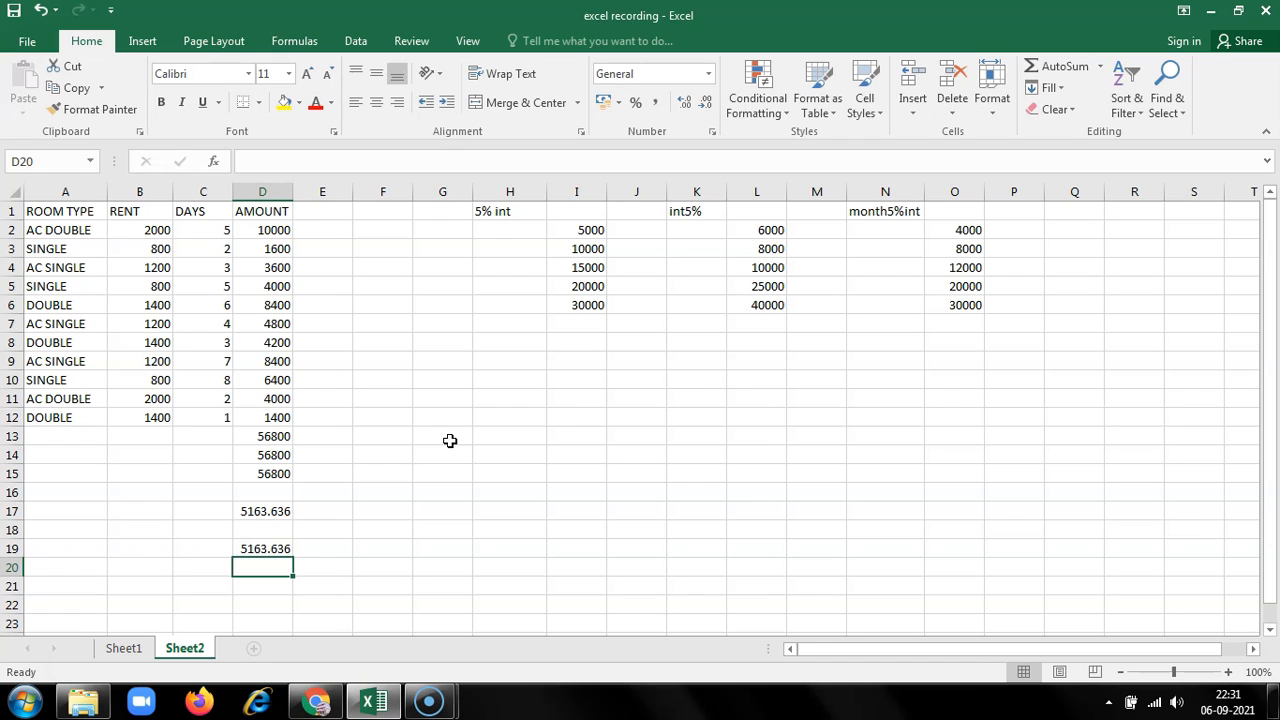
Reduce the two averages in D17 and D19 to zero decimal places.
{"action": "left_click", "coordinate": [262, 437]}
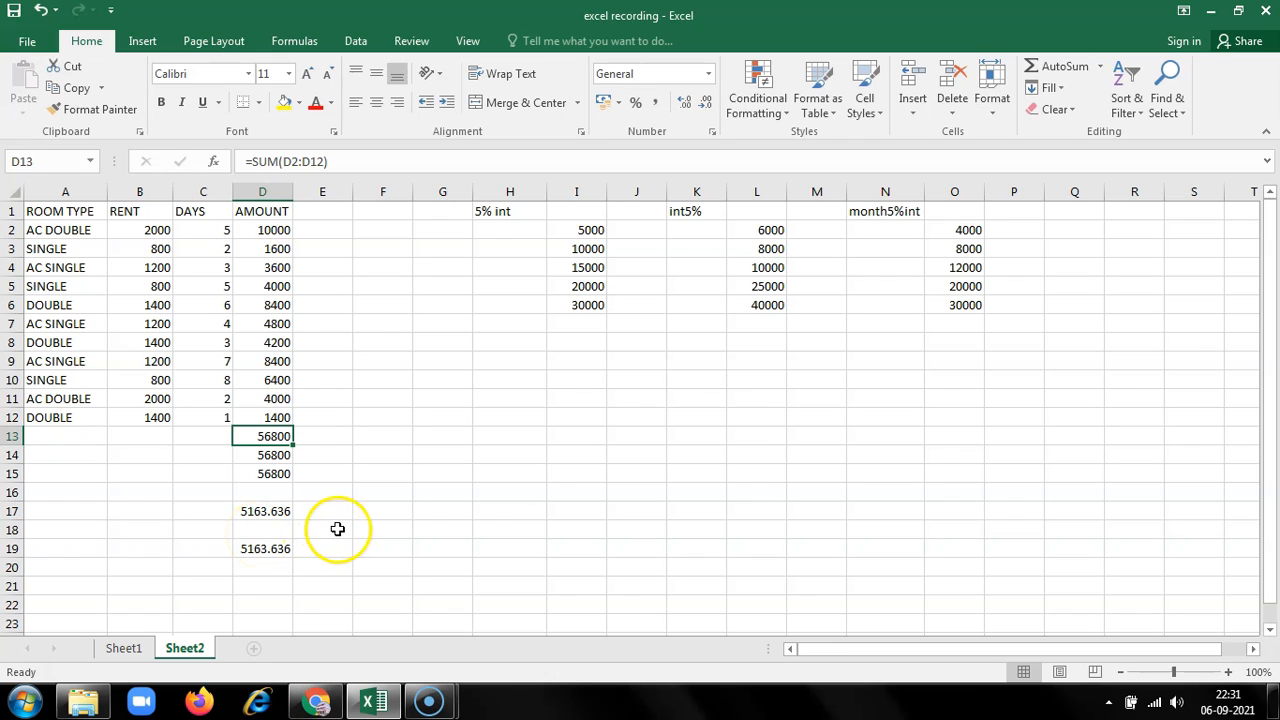
{"action": "left_click", "coordinate": [250, 512]}
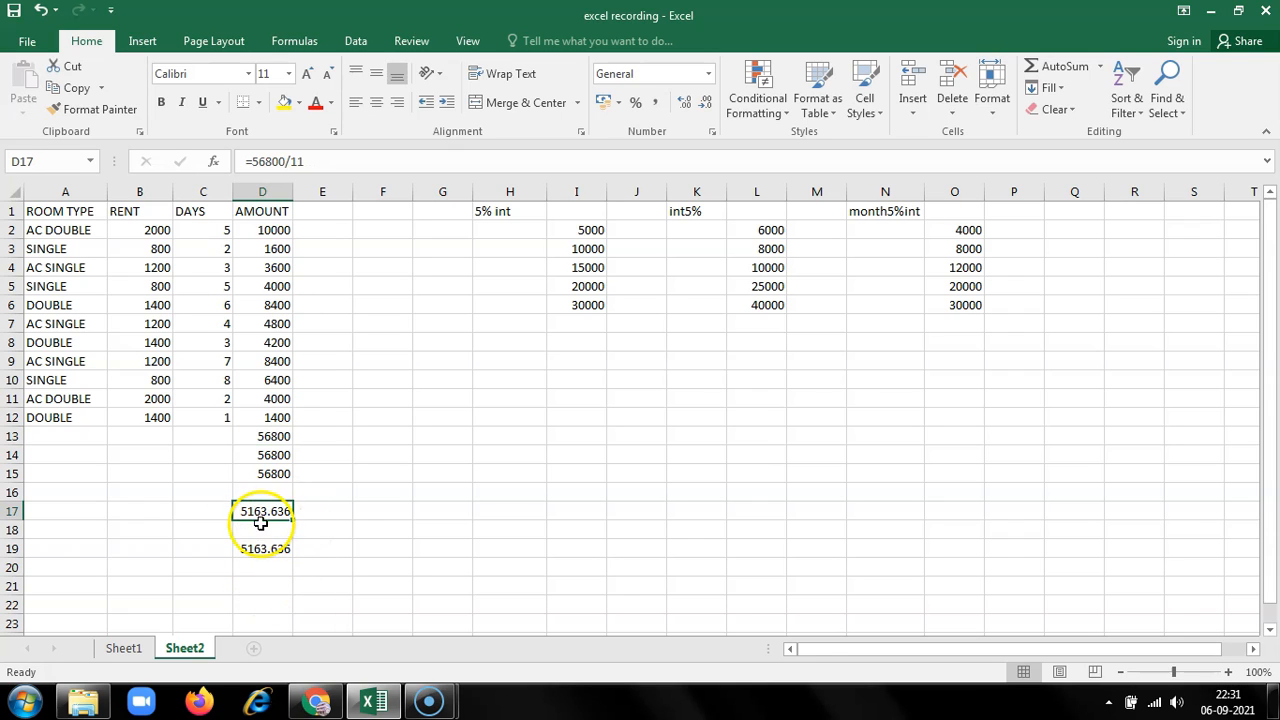
{"action": "left_click", "coordinate": [270, 548]}
{"action": "left_click", "coordinate": [270, 510]}
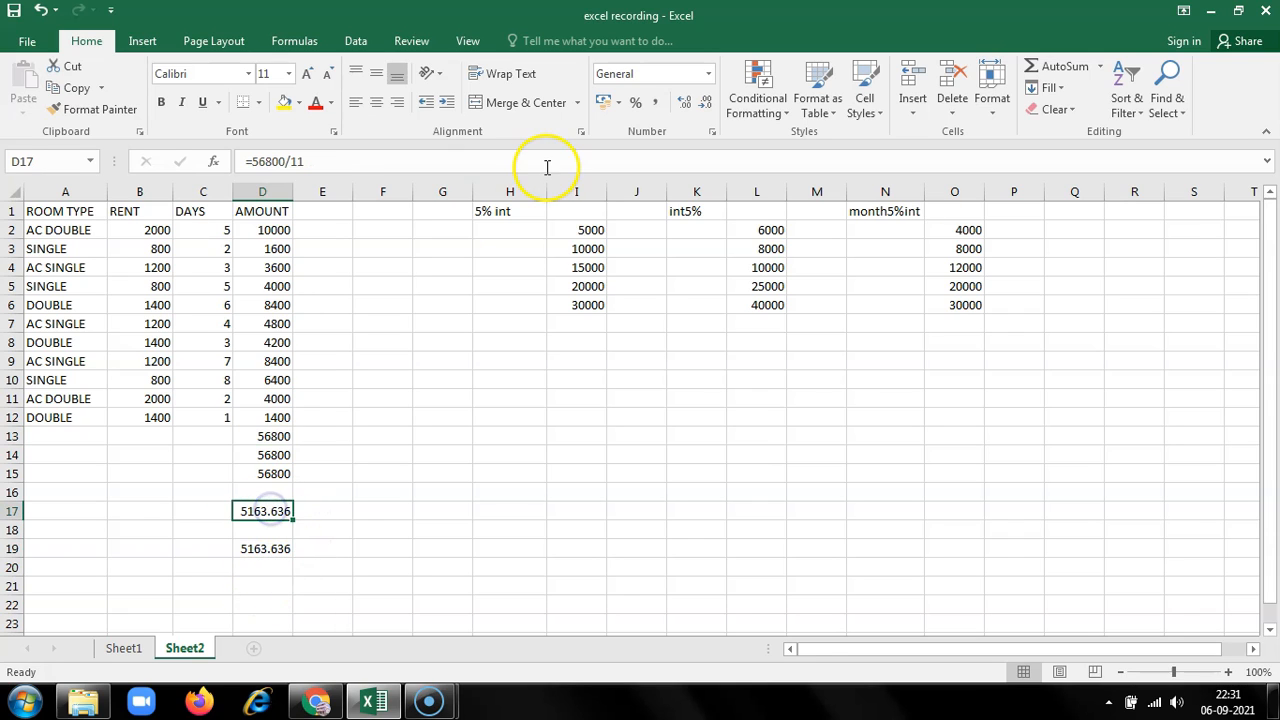
{"action": "left_click", "coordinate": [706, 104]}
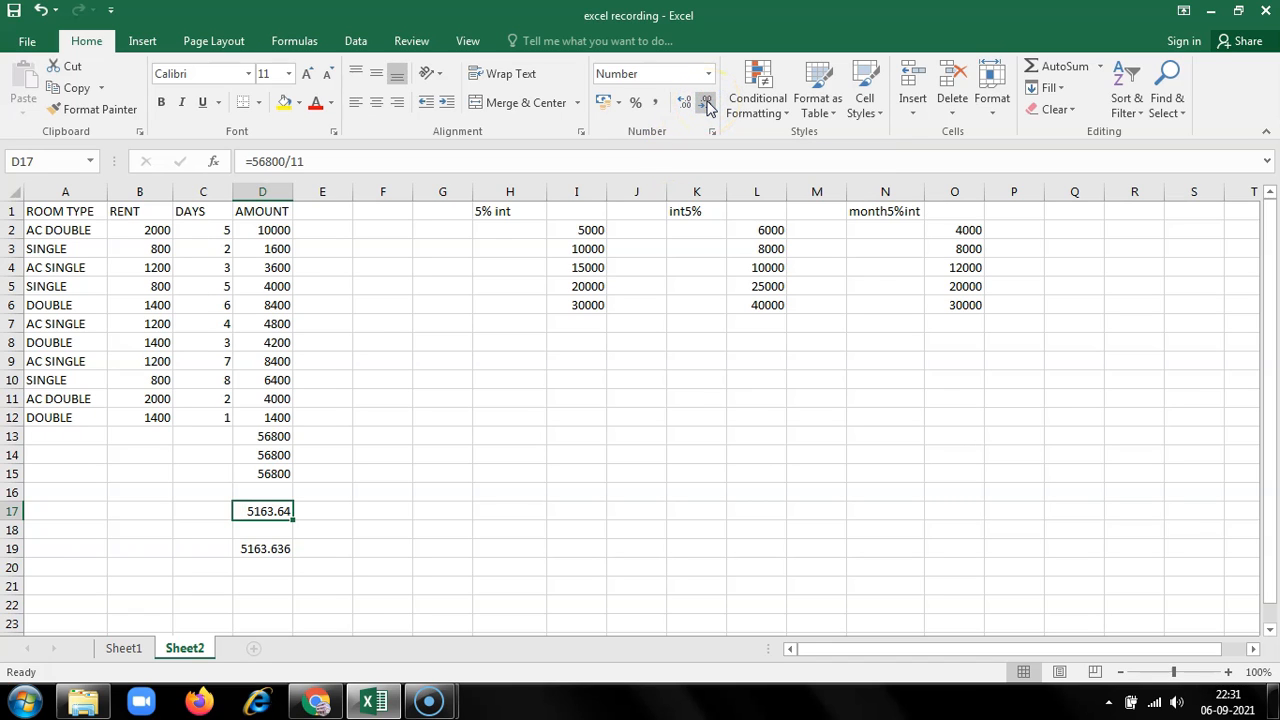
{"action": "left_click", "coordinate": [706, 104]}
{"action": "left_click", "coordinate": [706, 104]}
{"action": "left_click", "coordinate": [251, 549]}
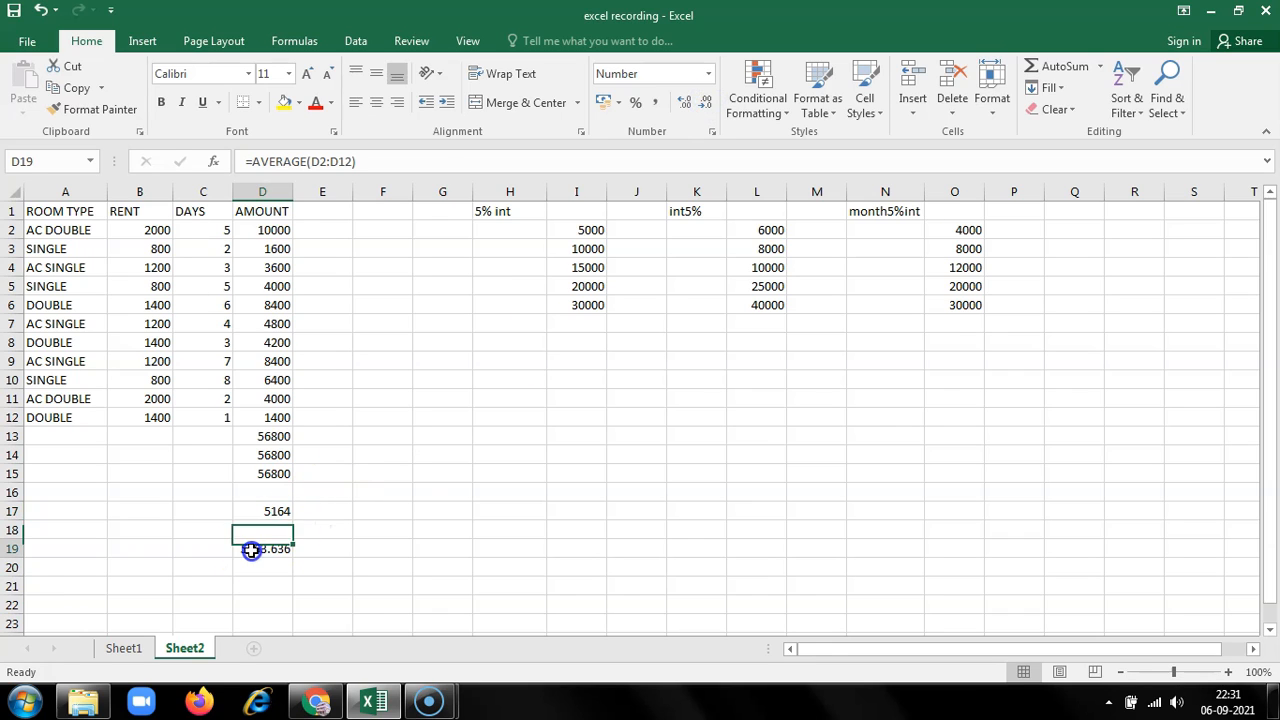
{"action": "left_click", "coordinate": [706, 104]}
{"action": "left_click", "coordinate": [706, 104]}
{"action": "left_click", "coordinate": [706, 104]}
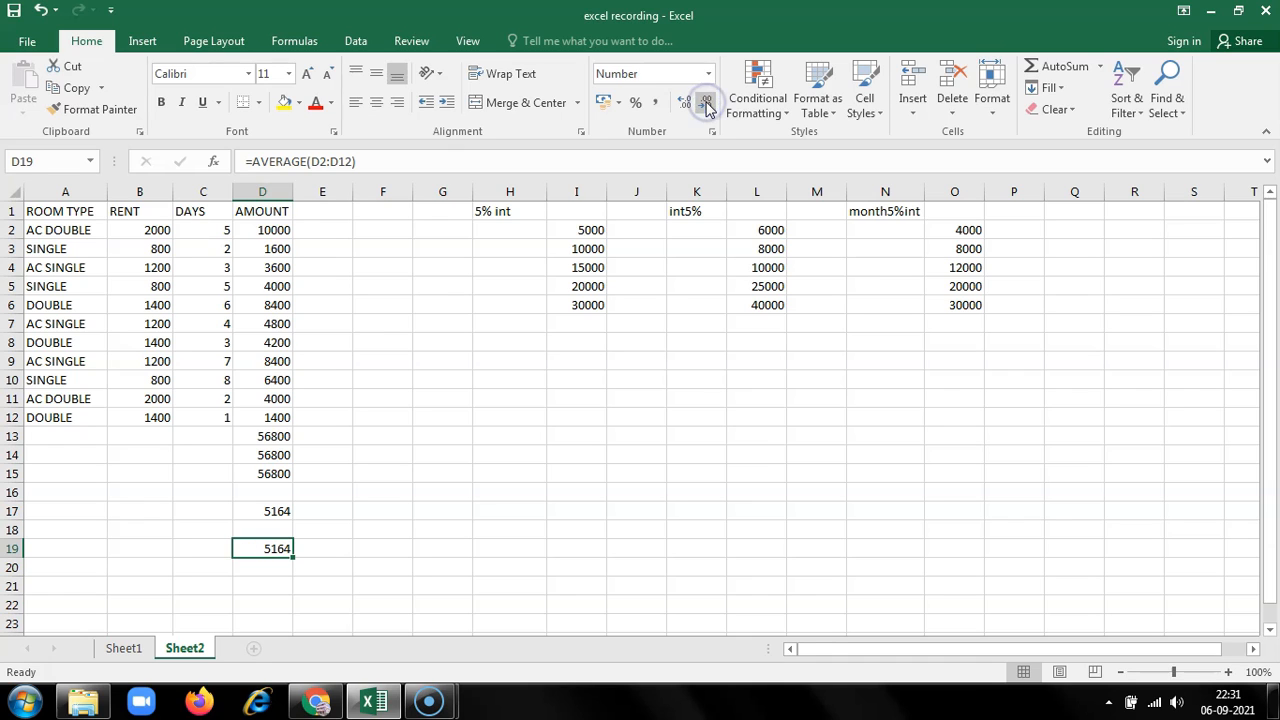
{"action": "left_click", "coordinate": [253, 567]}
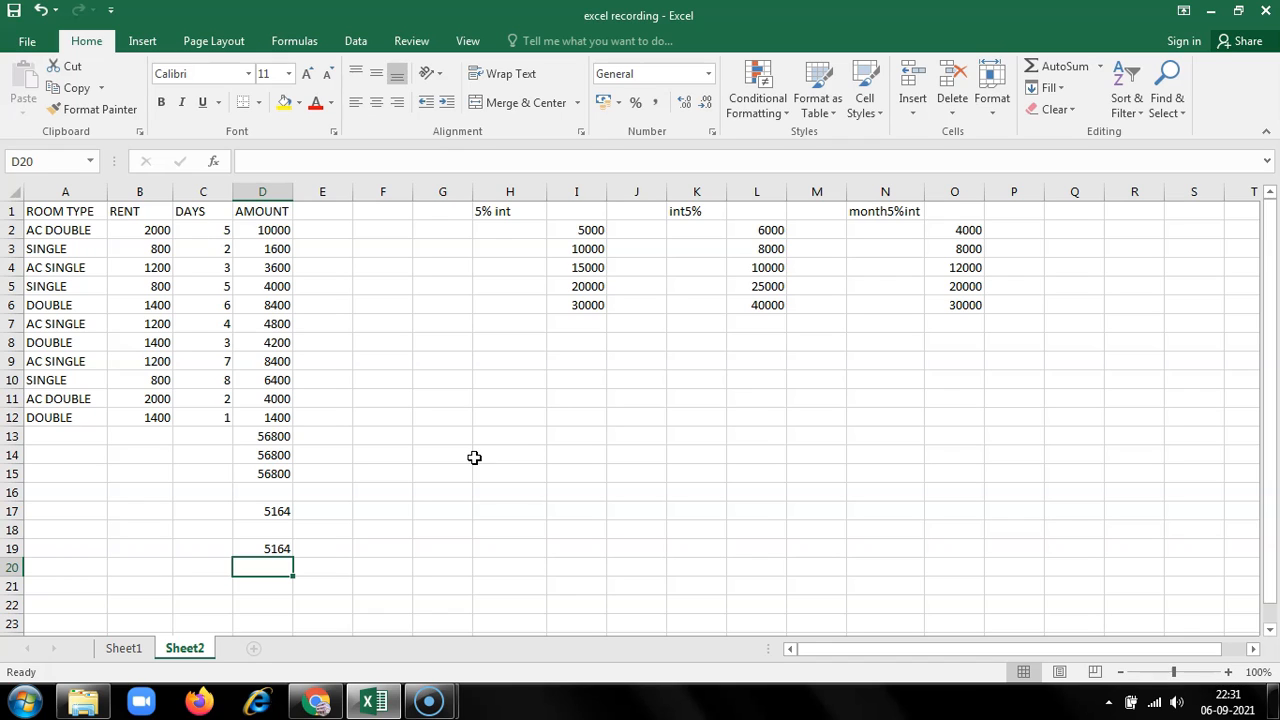
{"action": "type", "text": "="}
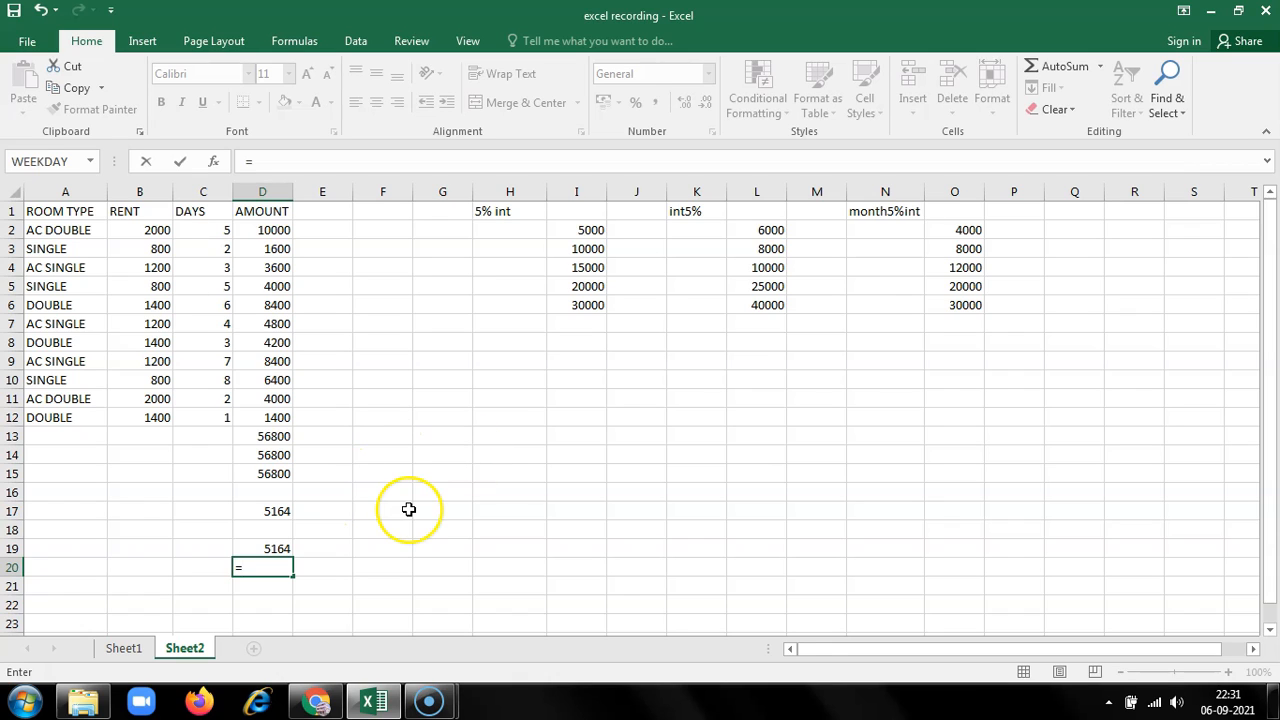
{"action": "key", "text": "Escape"}
{"action": "left_click", "coordinate": [263, 567]}
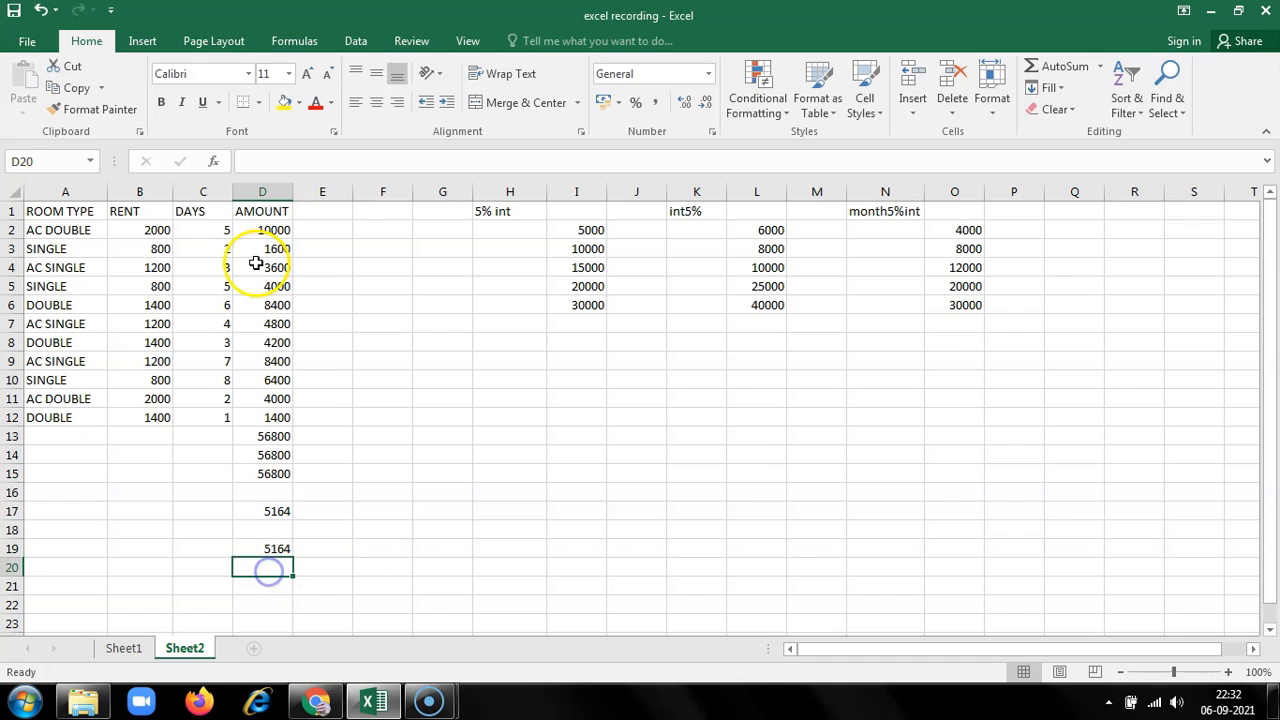
Find the largest value of the AMOUNT column in D20 with the formula =max(d2..d12).
{"action": "left_click_drag", "start_coordinate": [260, 230], "coordinate": [250, 413]}
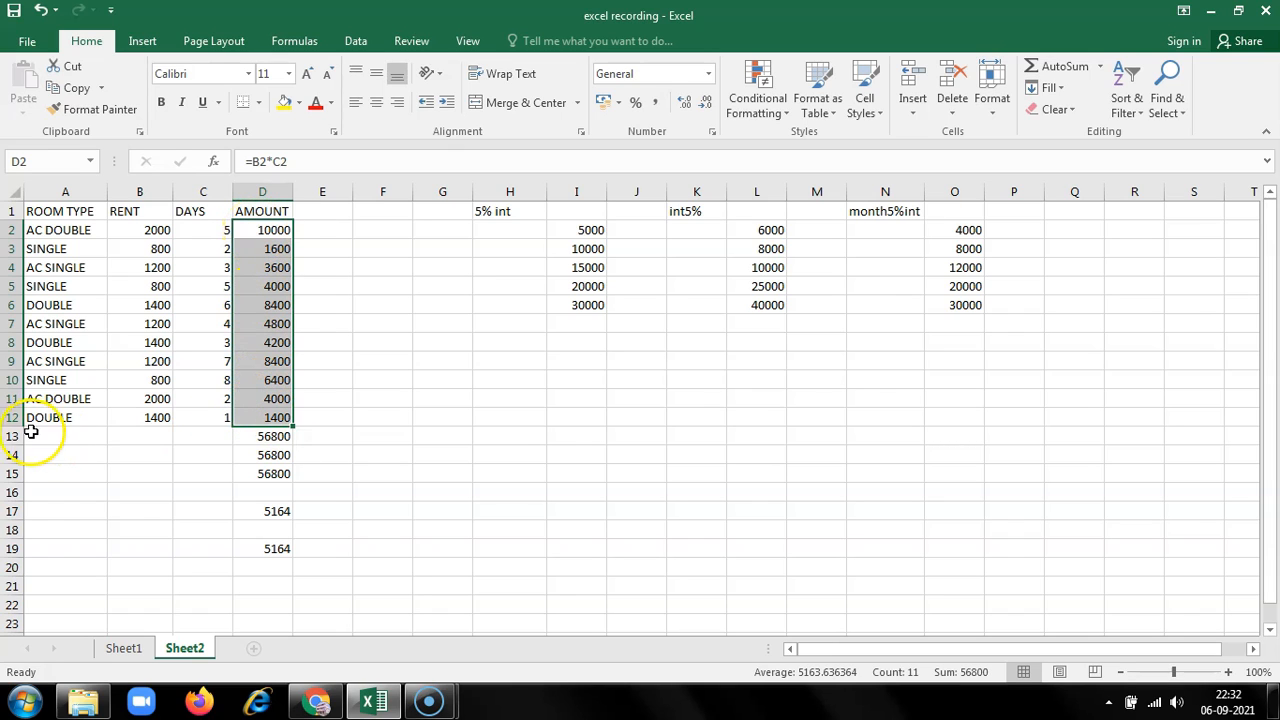
{"action": "left_click", "coordinate": [249, 569]}
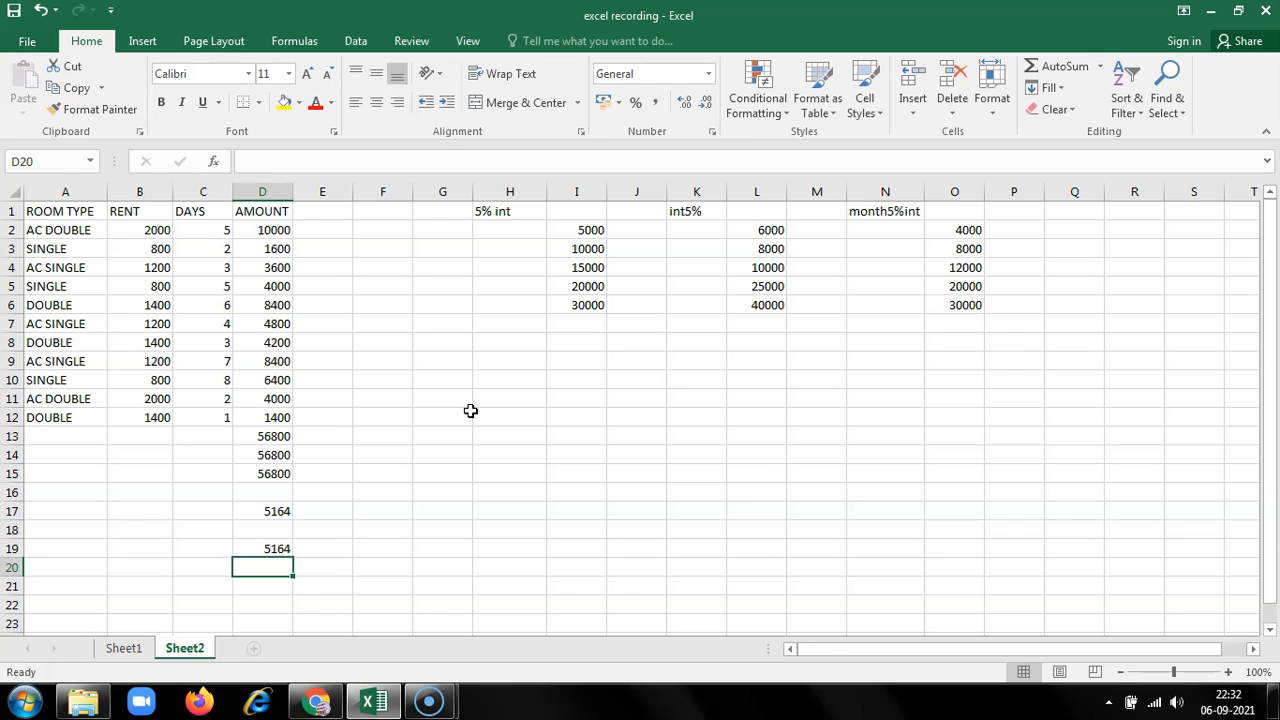
{"action": "type", "text": "=max"}
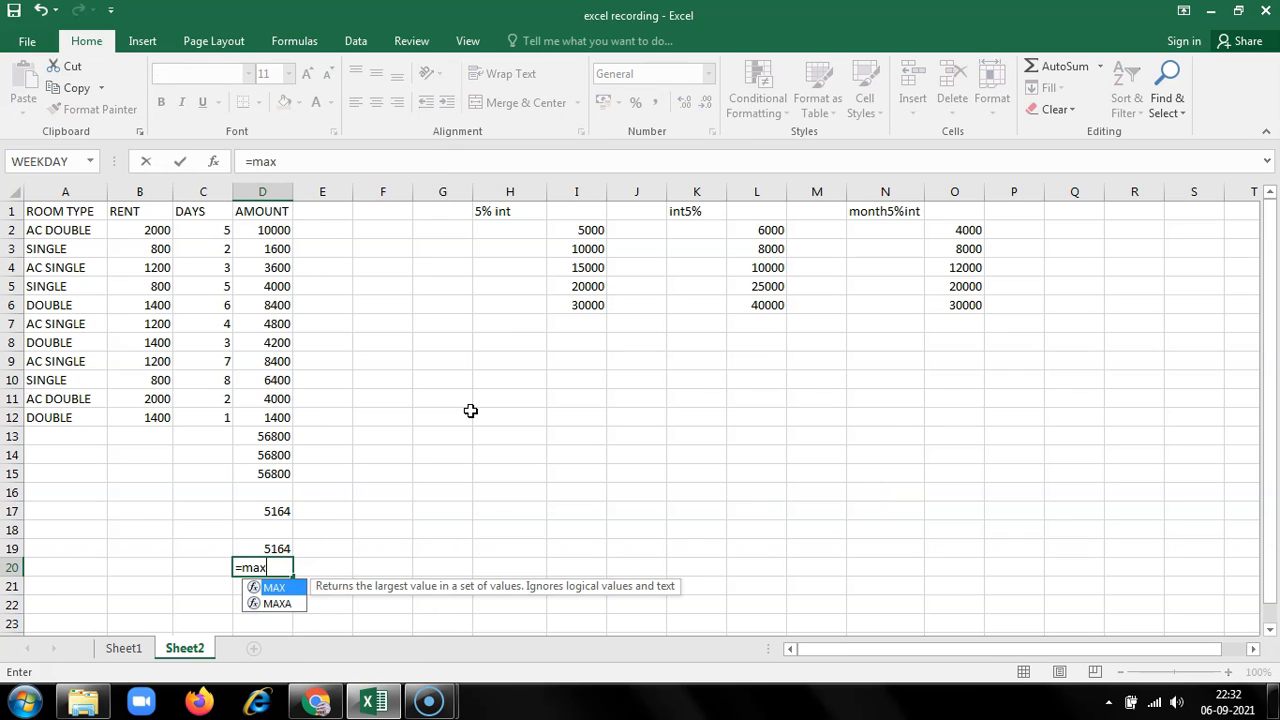
{"action": "type", "text": "(d2.."}
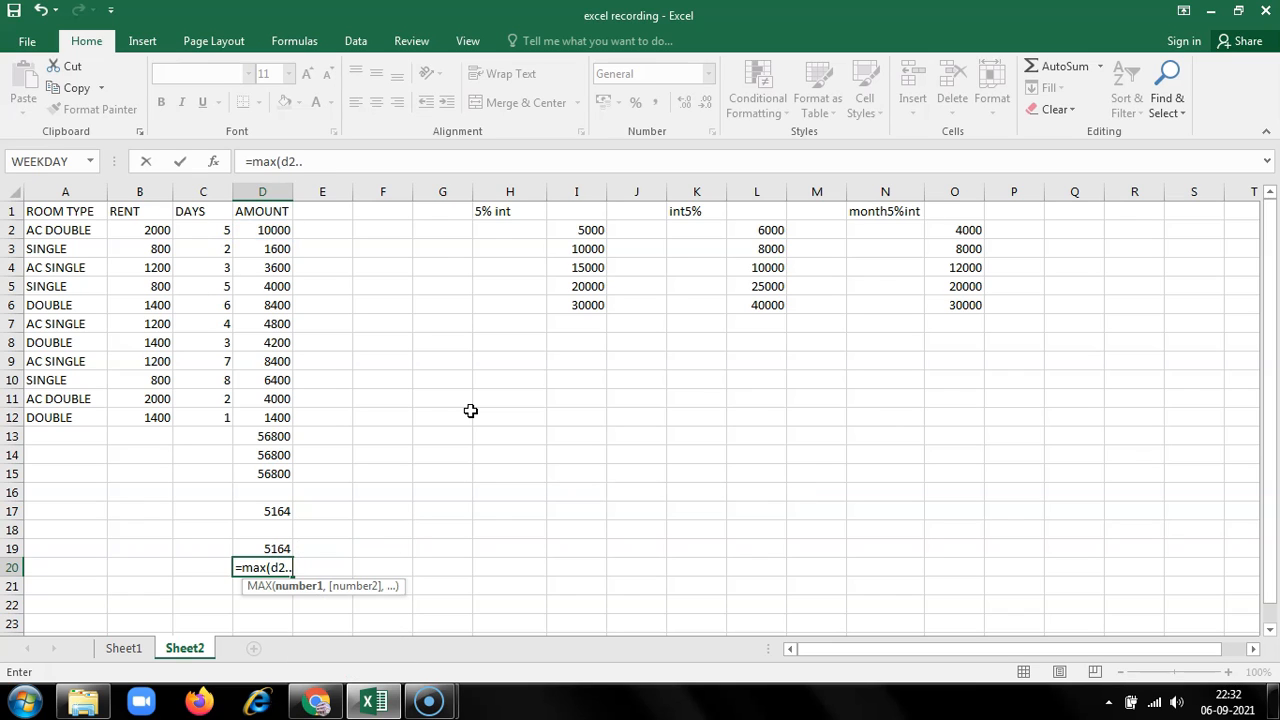
{"action": "type", "text": "d12)"}
{"action": "key", "text": "Return"}
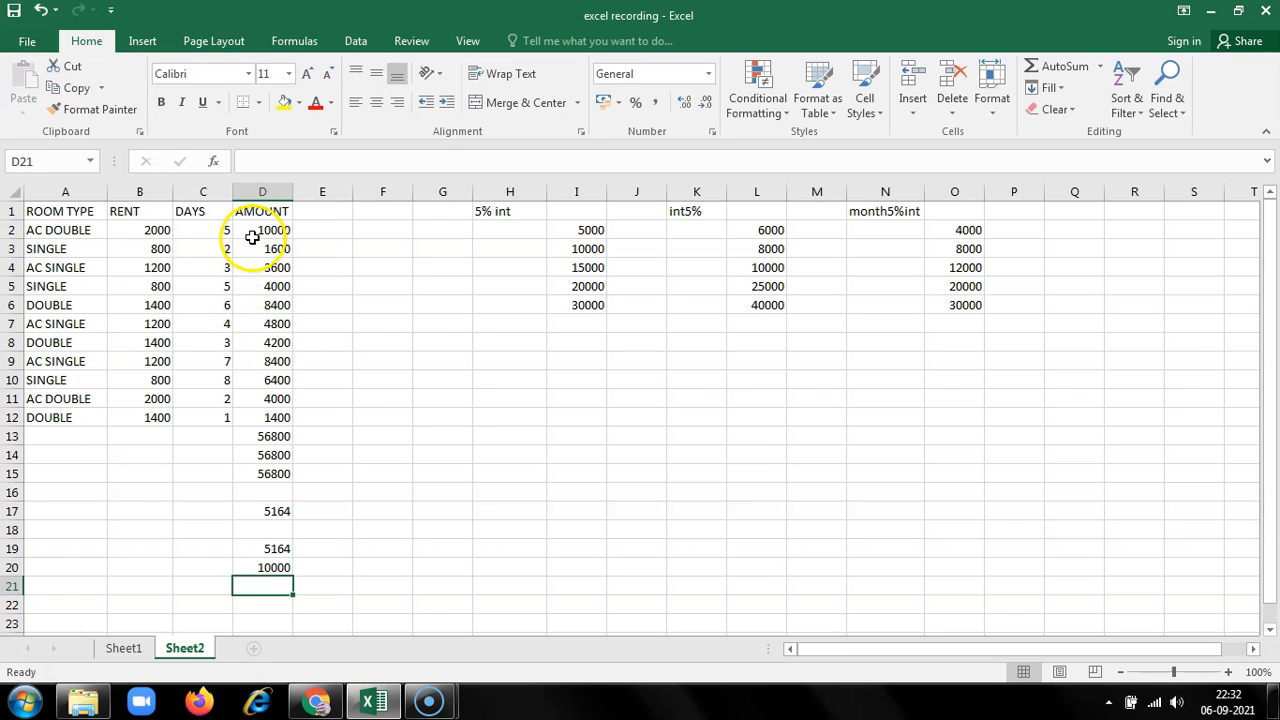
Find the smallest value of the AMOUNT column in D21 with the formula =min(d2..d12).
{"action": "left_click_drag", "start_coordinate": [255, 230], "coordinate": [247, 417]}
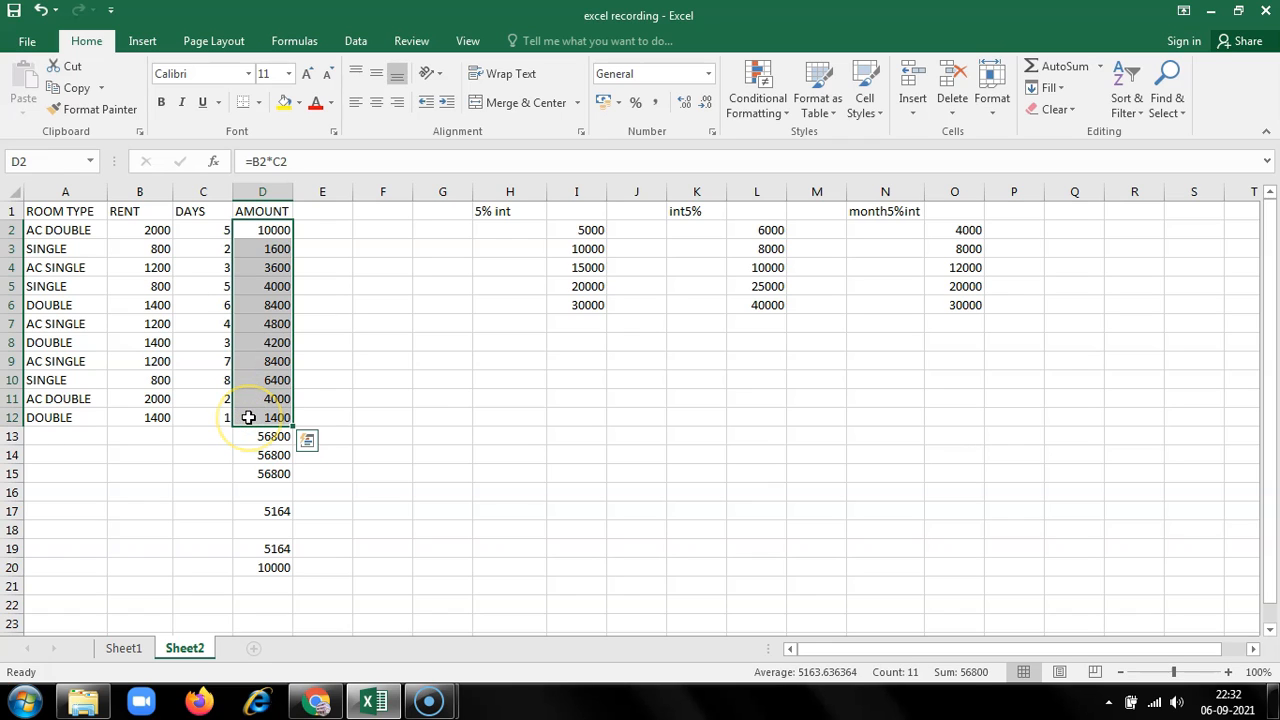
{"action": "left_click", "coordinate": [266, 582]}
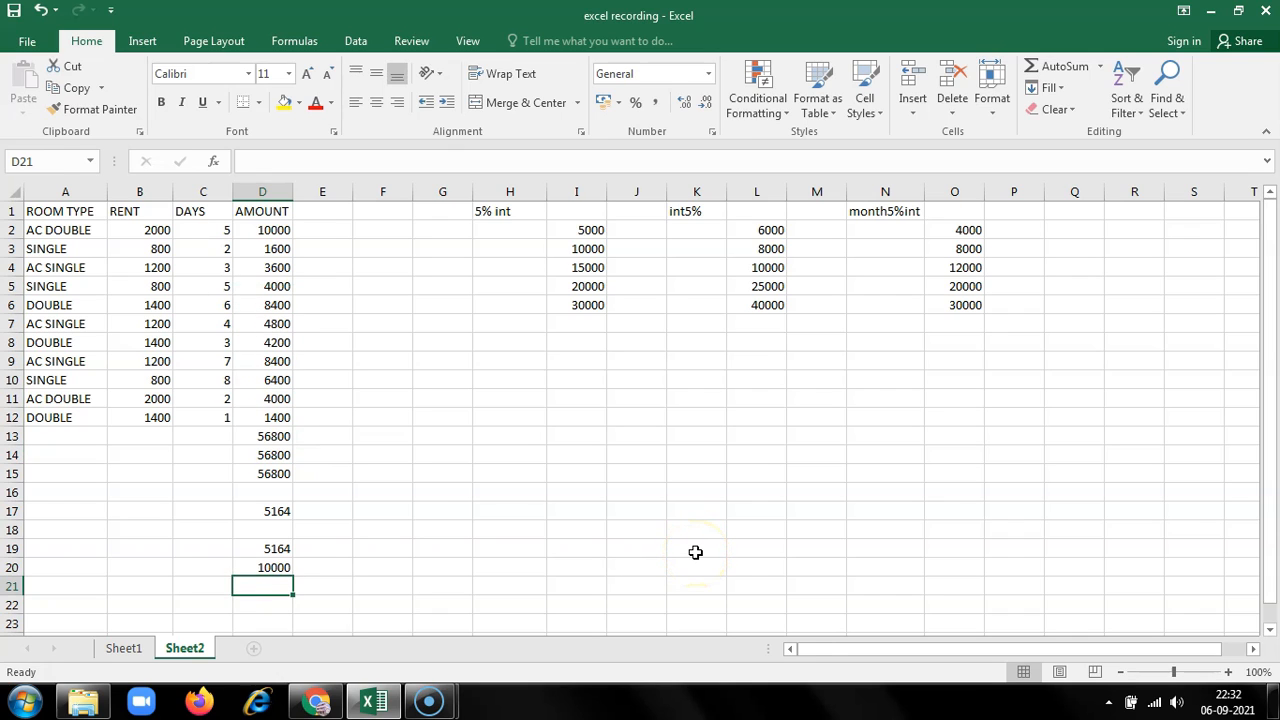
{"action": "type", "text": "=min"}
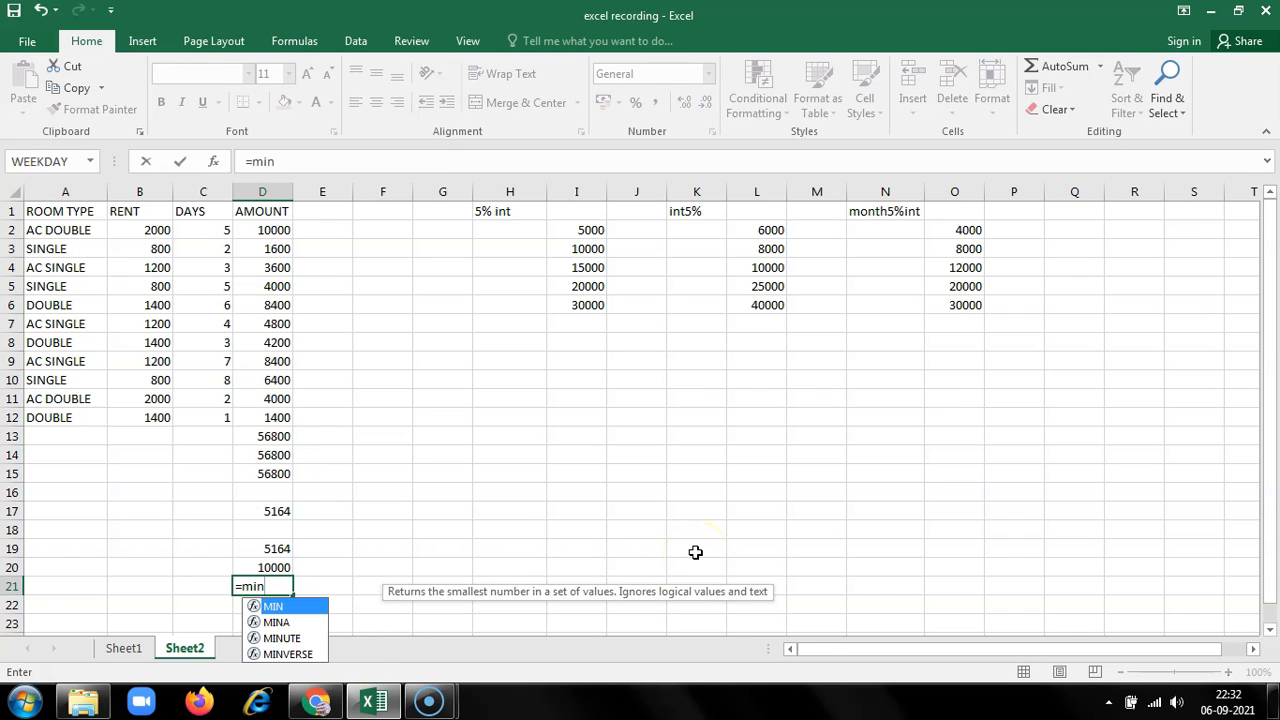
{"action": "type", "text": "("}
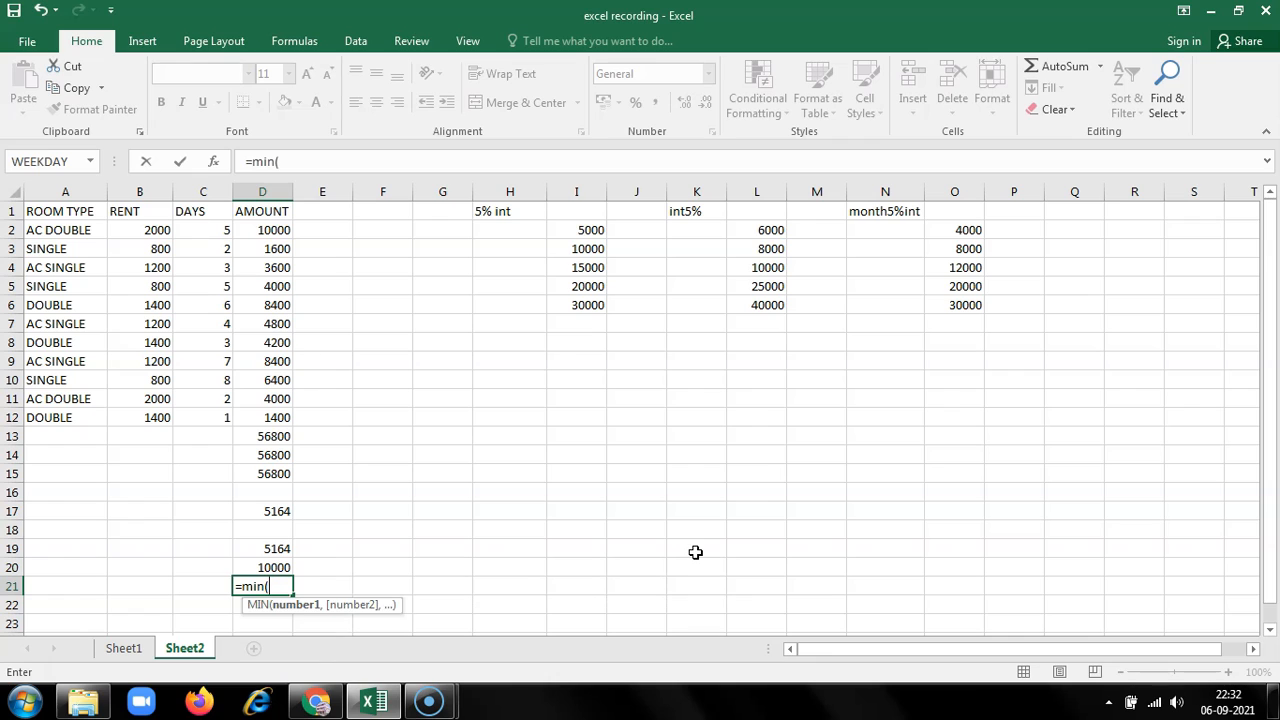
{"action": "type", "text": "d2."}
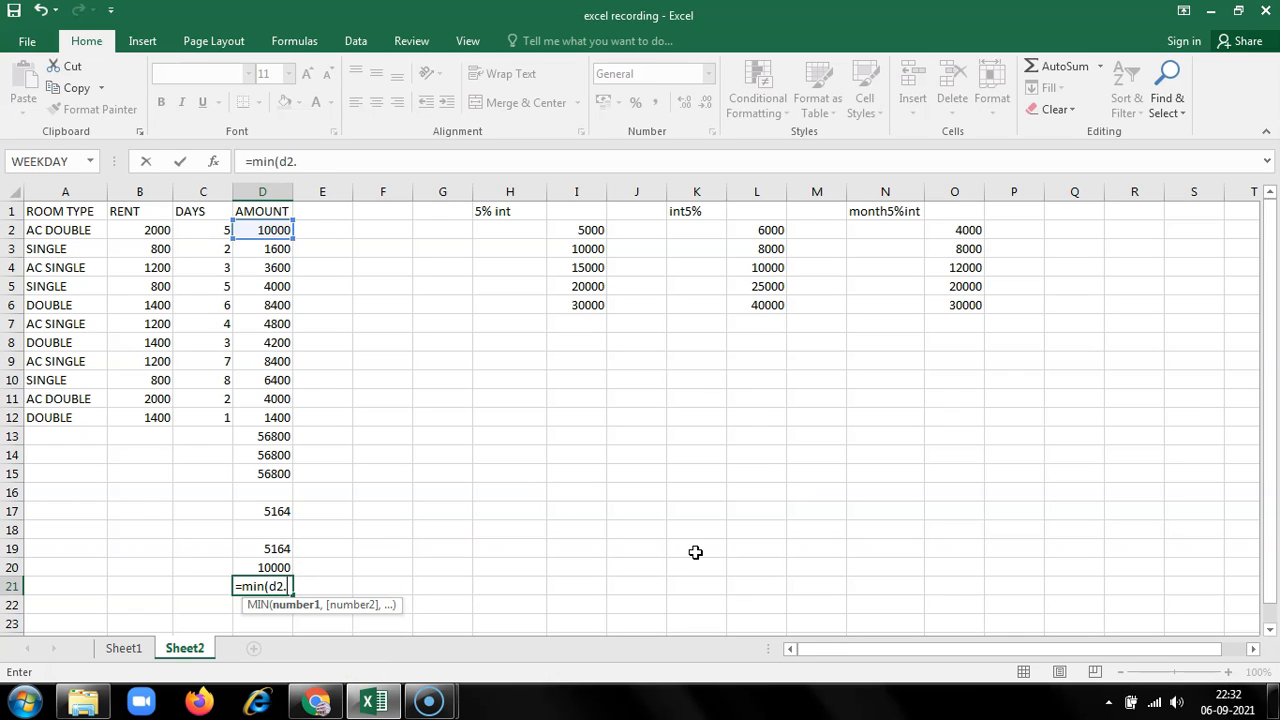
{"action": "type", "text": ".d12)"}
{"action": "key", "text": "Return"}
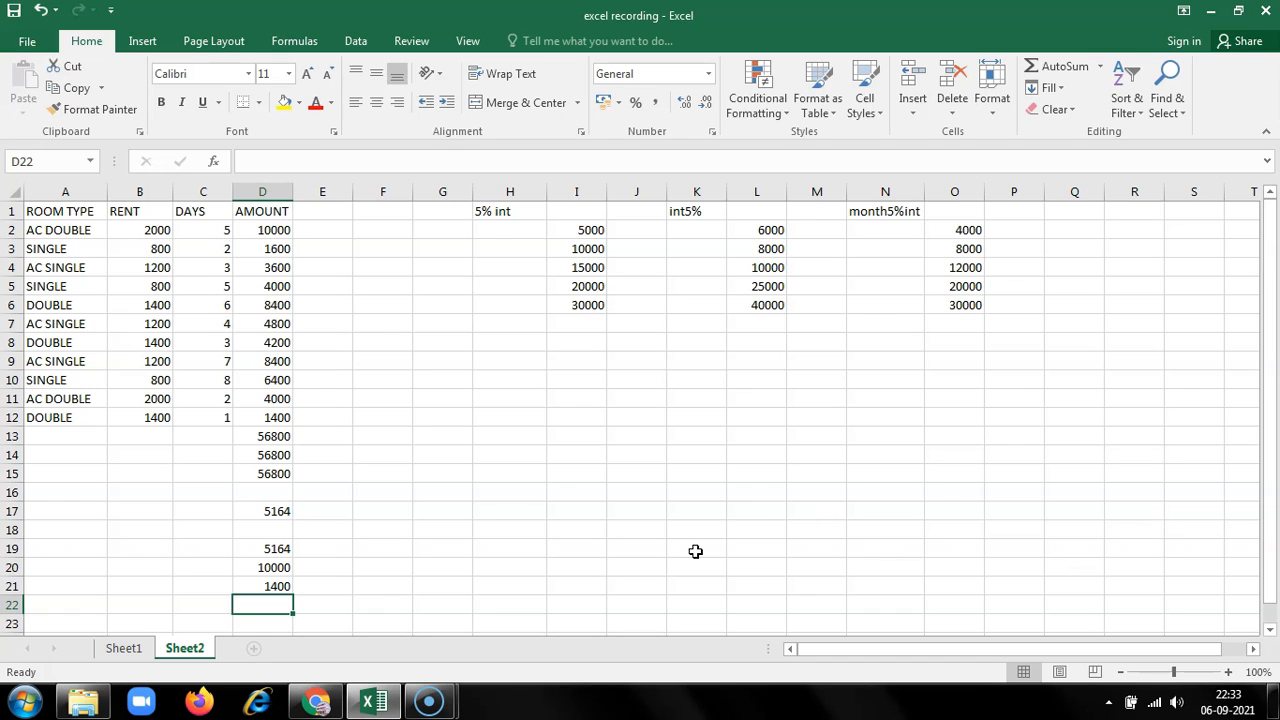
Enter the interest rate 5% in cell H3, under the "5% int" heading.
{"action": "left_click", "coordinate": [644, 232]}
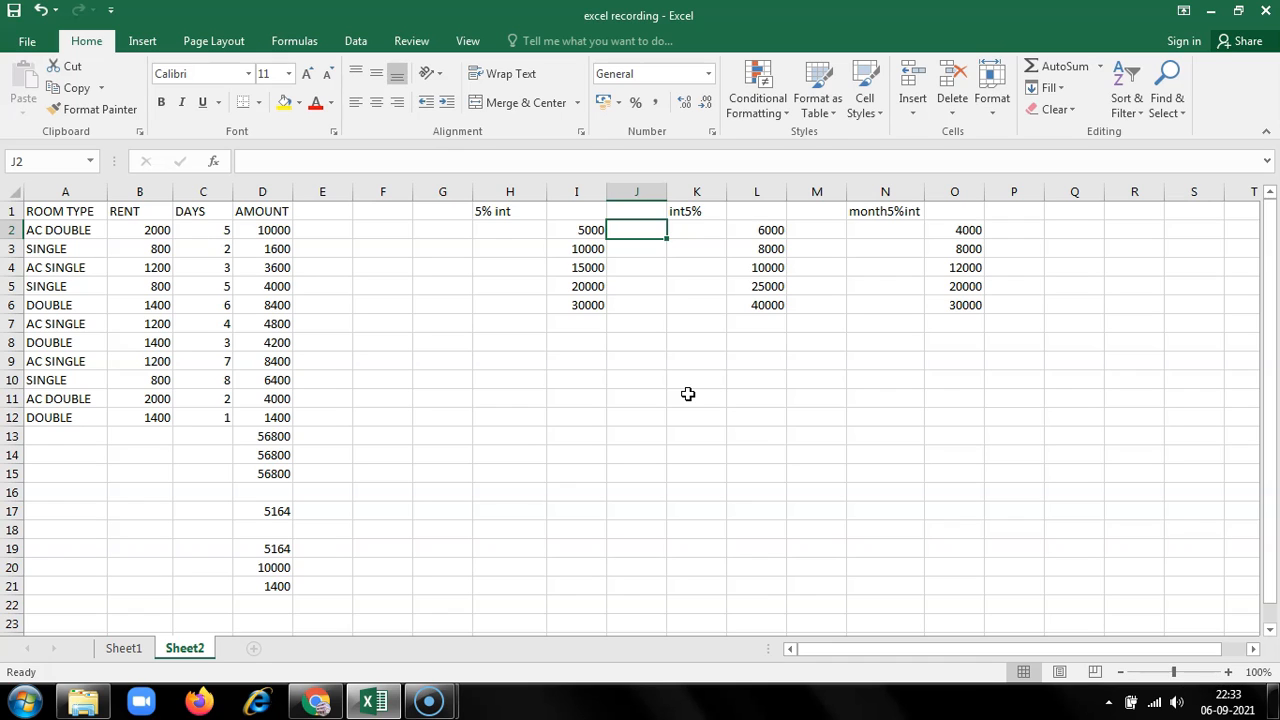
{"action": "key", "text": "Left"}
{"action": "key", "text": "Left"}
{"action": "key", "text": "Down"}
{"action": "type", "text": "5%"}
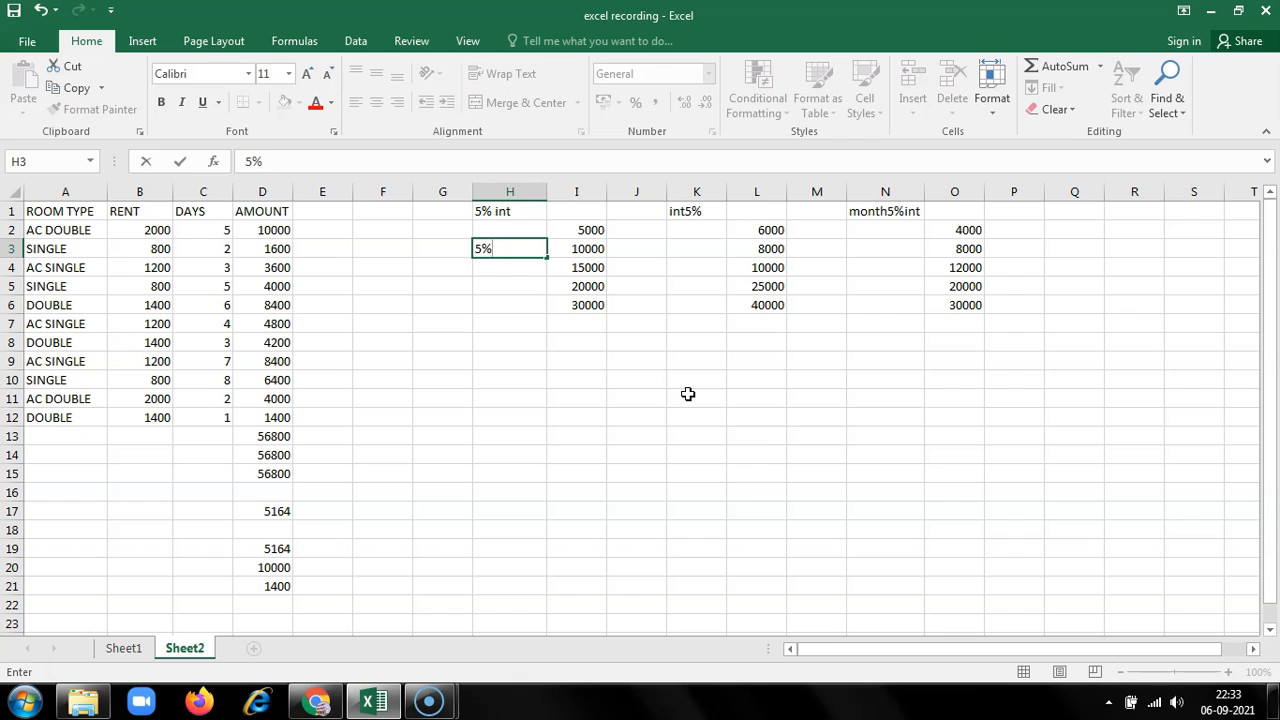
{"action": "key", "text": "Tab"}
Calculate the interest in J2 with the relative formula =i2*h3 and copy it down to J6.
{"action": "key", "text": "Up"}
{"action": "key", "text": "Right"}
{"action": "type", "text": "="}
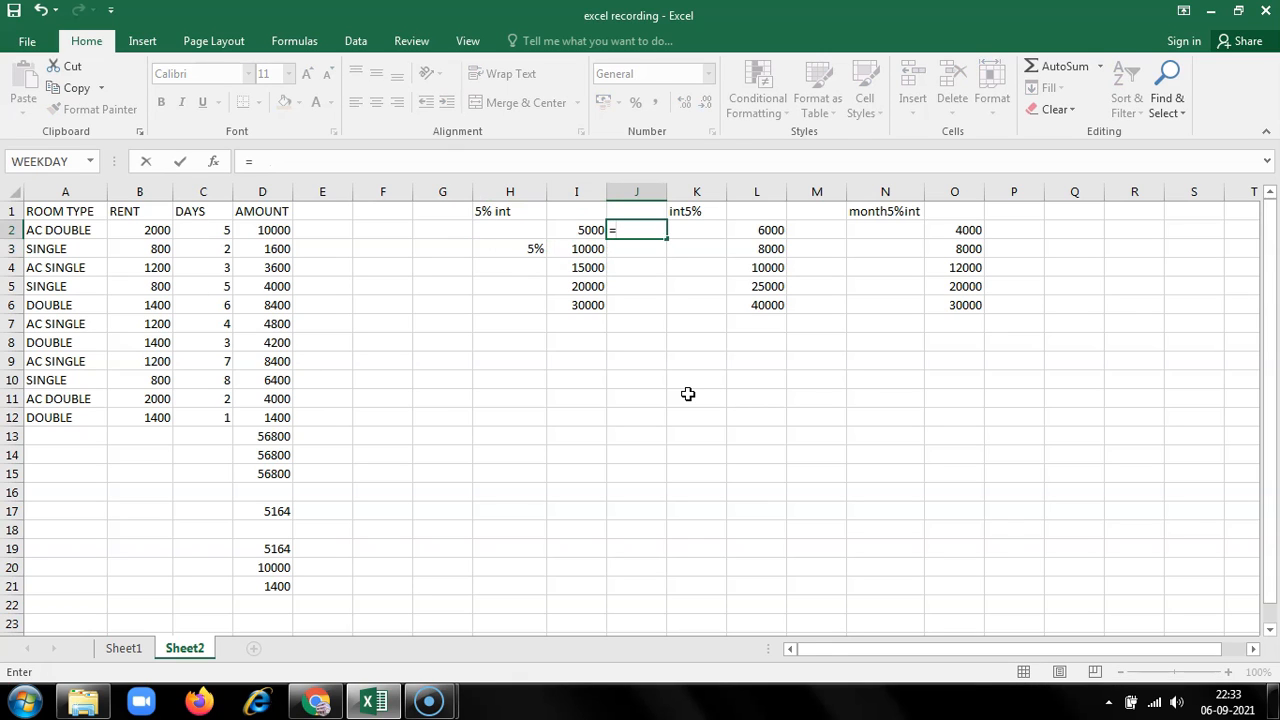
{"action": "type", "text": "i2*h3"}
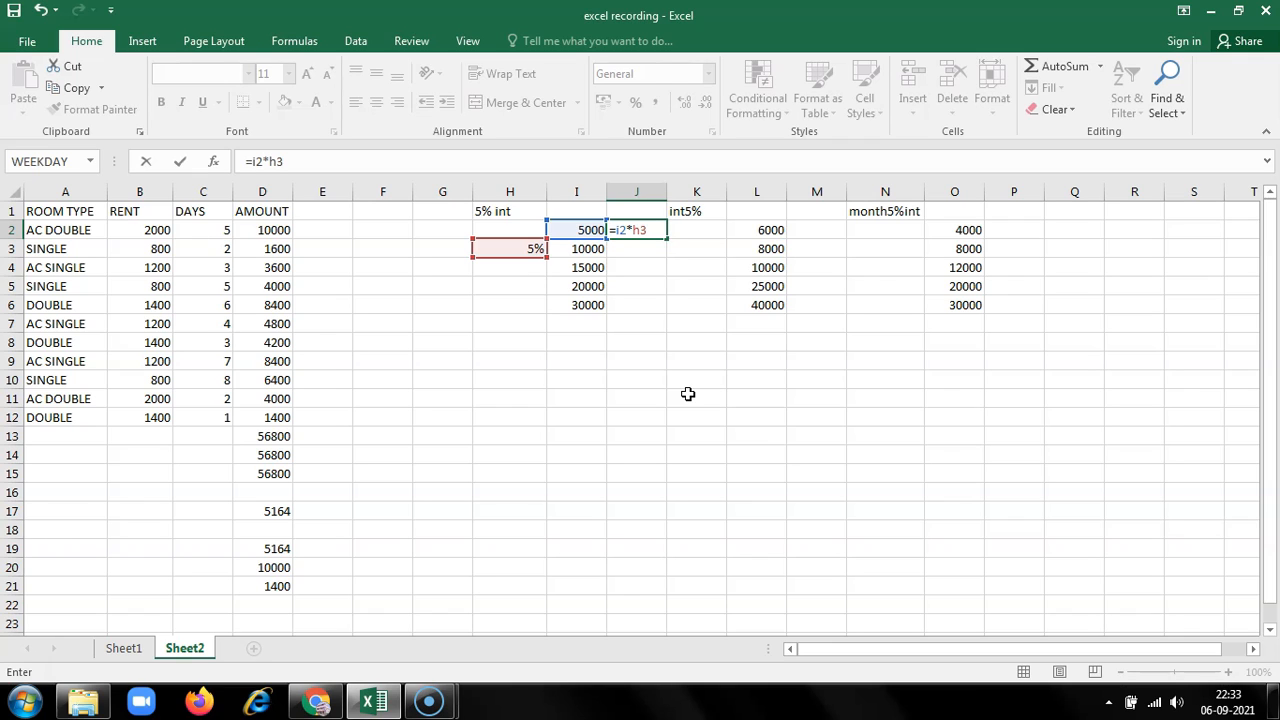
{"action": "key", "text": "Return"}
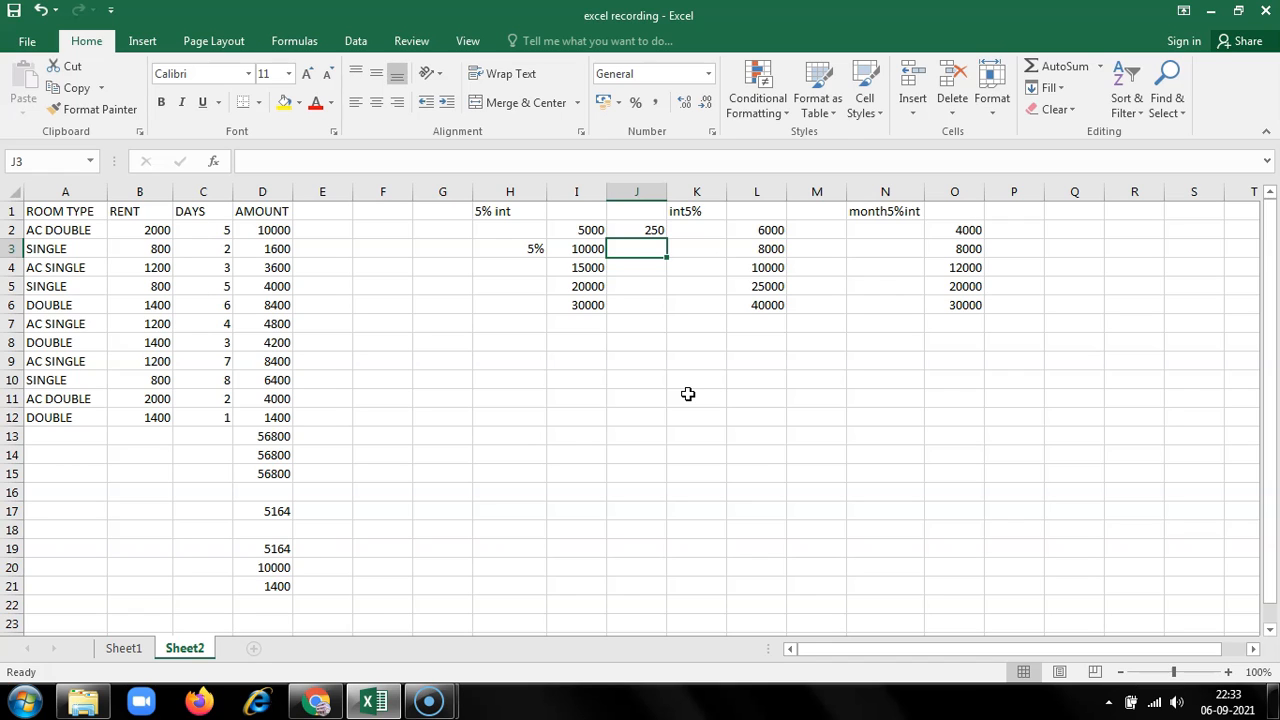
{"action": "left_click", "coordinate": [630, 231]}
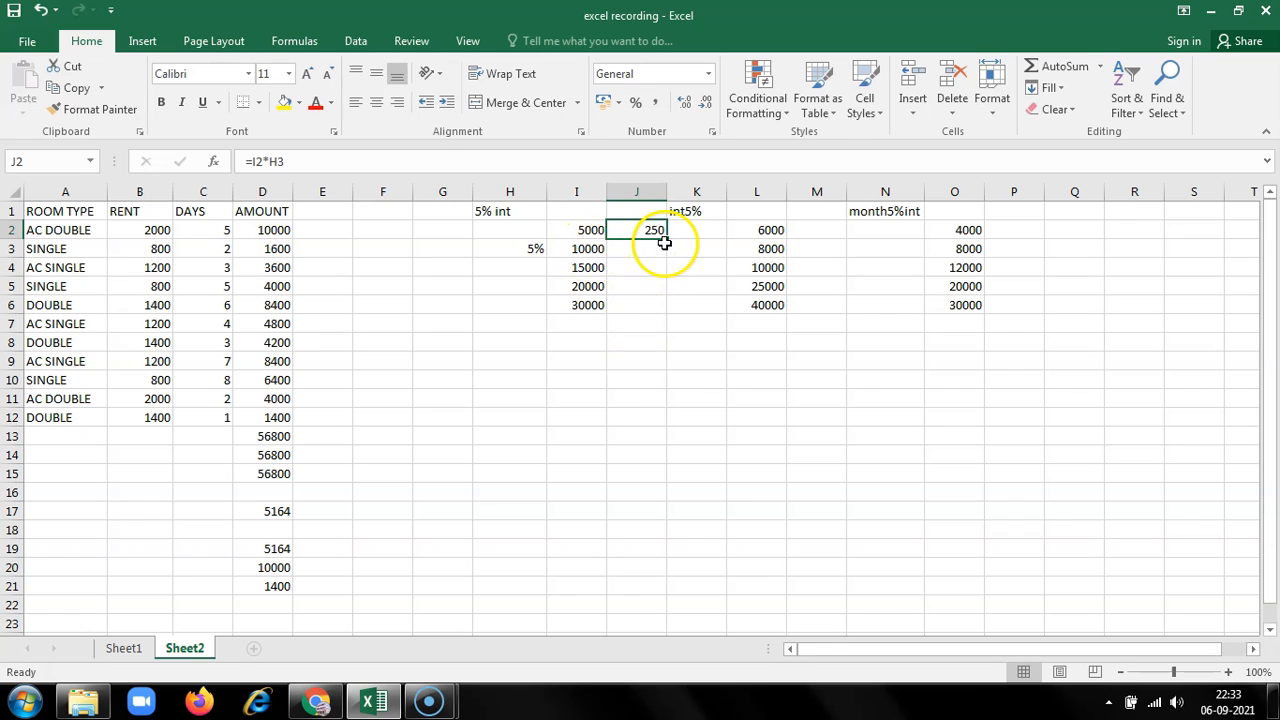
{"action": "left_click_drag", "start_coordinate": [666, 240], "coordinate": [655, 309]}
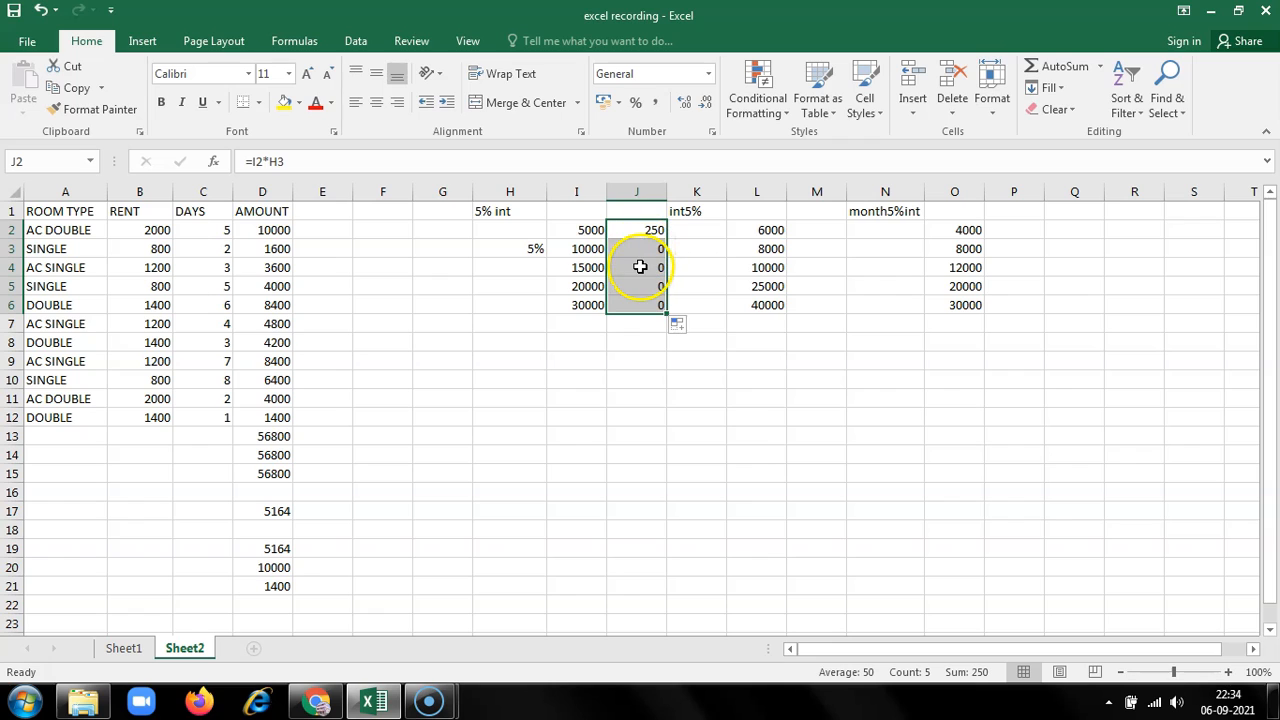
Examine which cells the copied interest formulas in J2 to J4 refer to, compared with the rate in H3.
{"action": "left_click", "coordinate": [640, 267]}
{"action": "left_click", "coordinate": [643, 249]}
{"action": "left_click", "coordinate": [640, 231]}
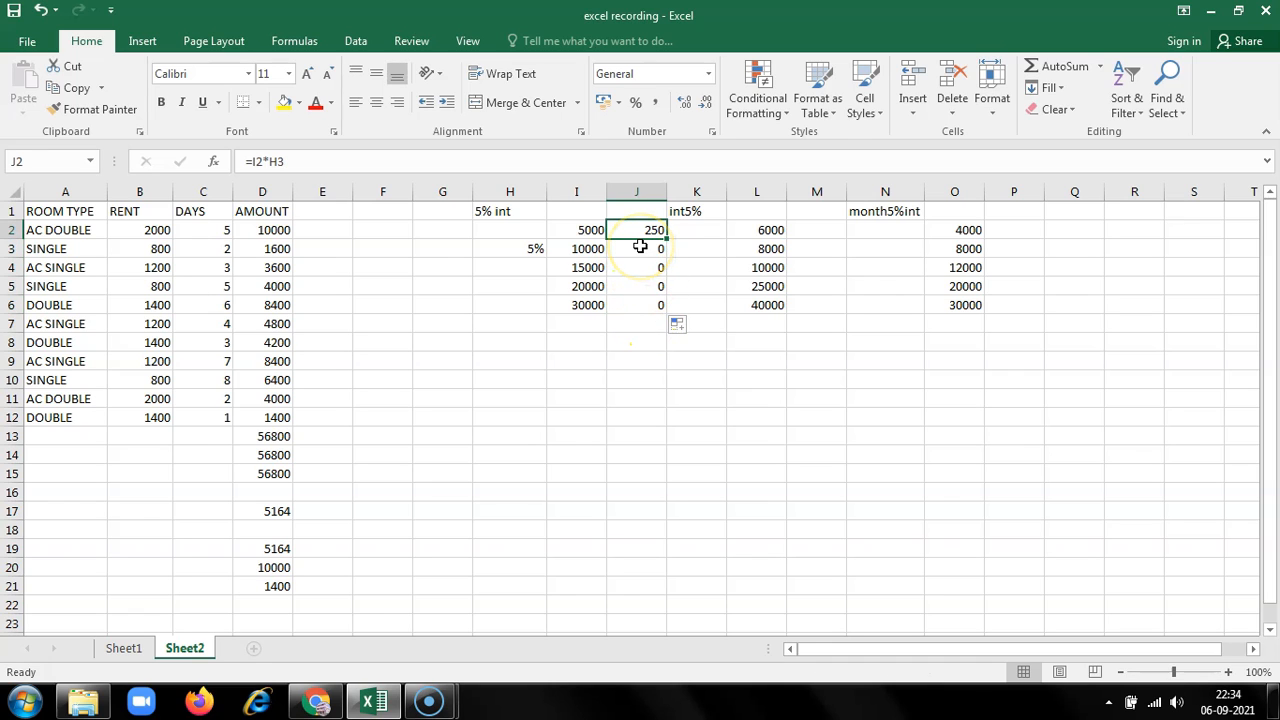
{"action": "left_click", "coordinate": [632, 234]}
{"action": "double_click", "coordinate": [631, 232]}
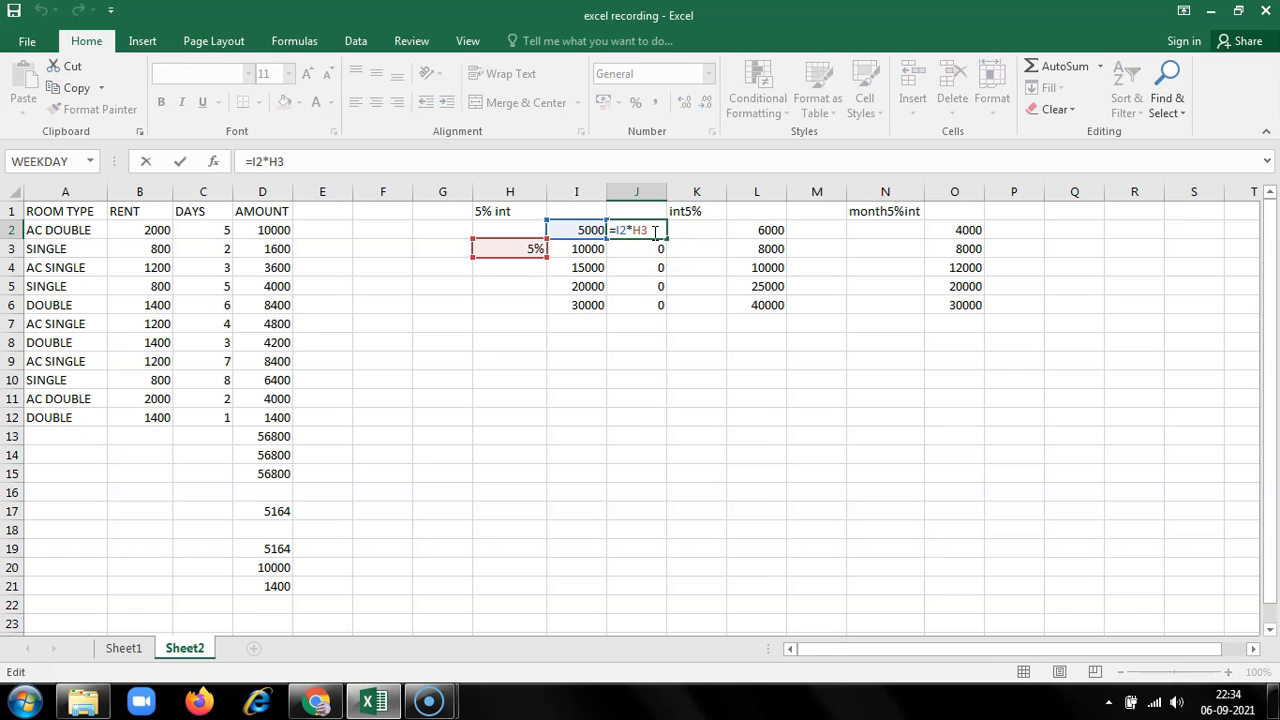
{"action": "key", "text": "Return"}
{"action": "left_click", "coordinate": [631, 251]}
{"action": "double_click", "coordinate": [634, 248]}
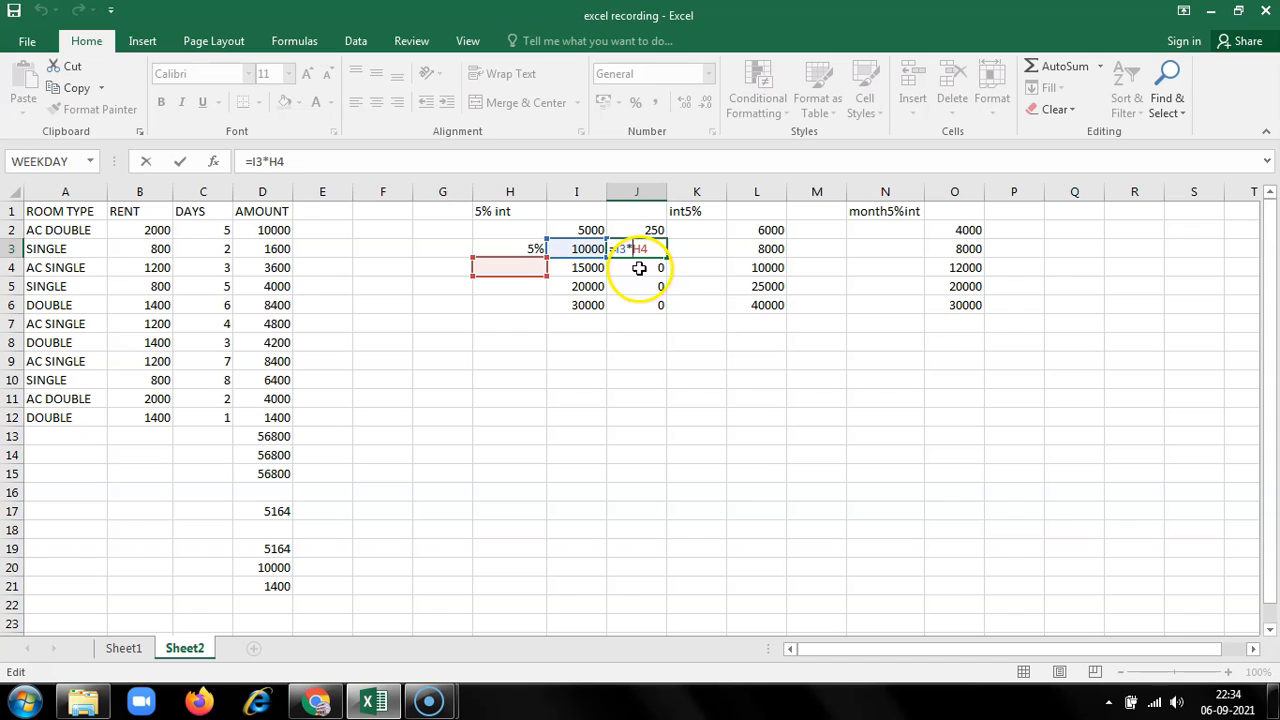
{"action": "key", "text": "ctrl+Return"}
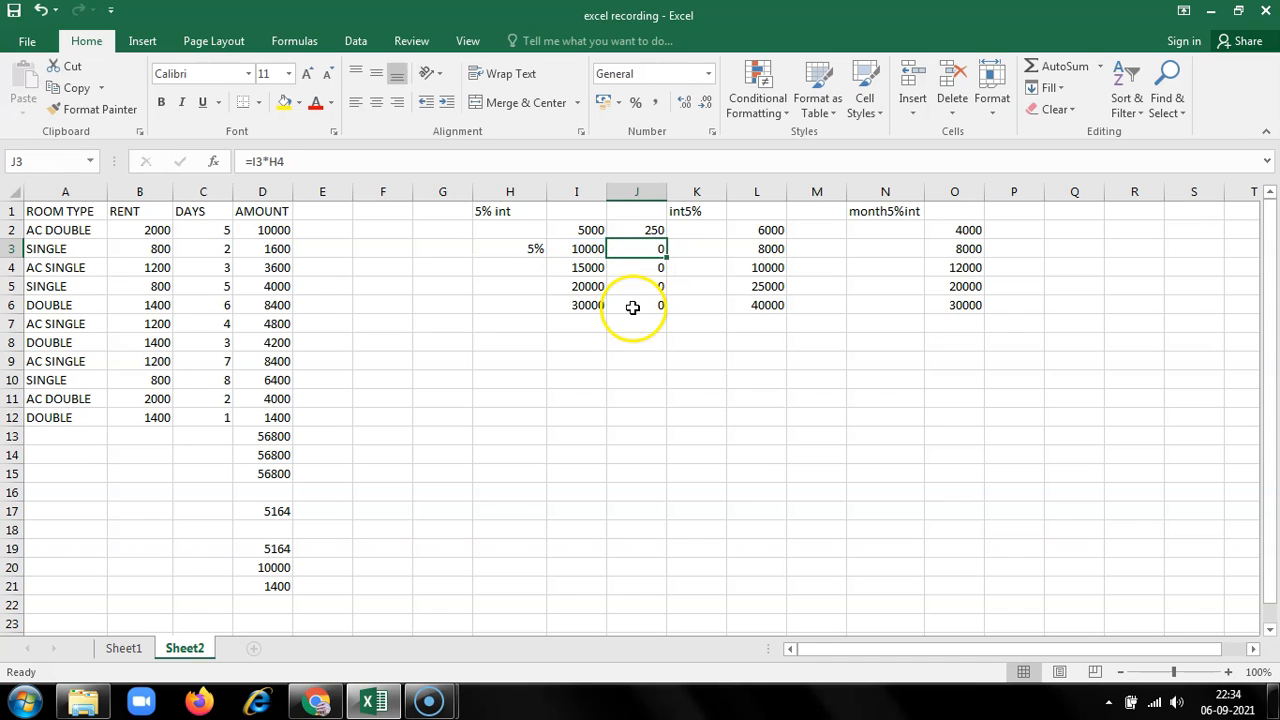
{"action": "double_click", "coordinate": [642, 267]}
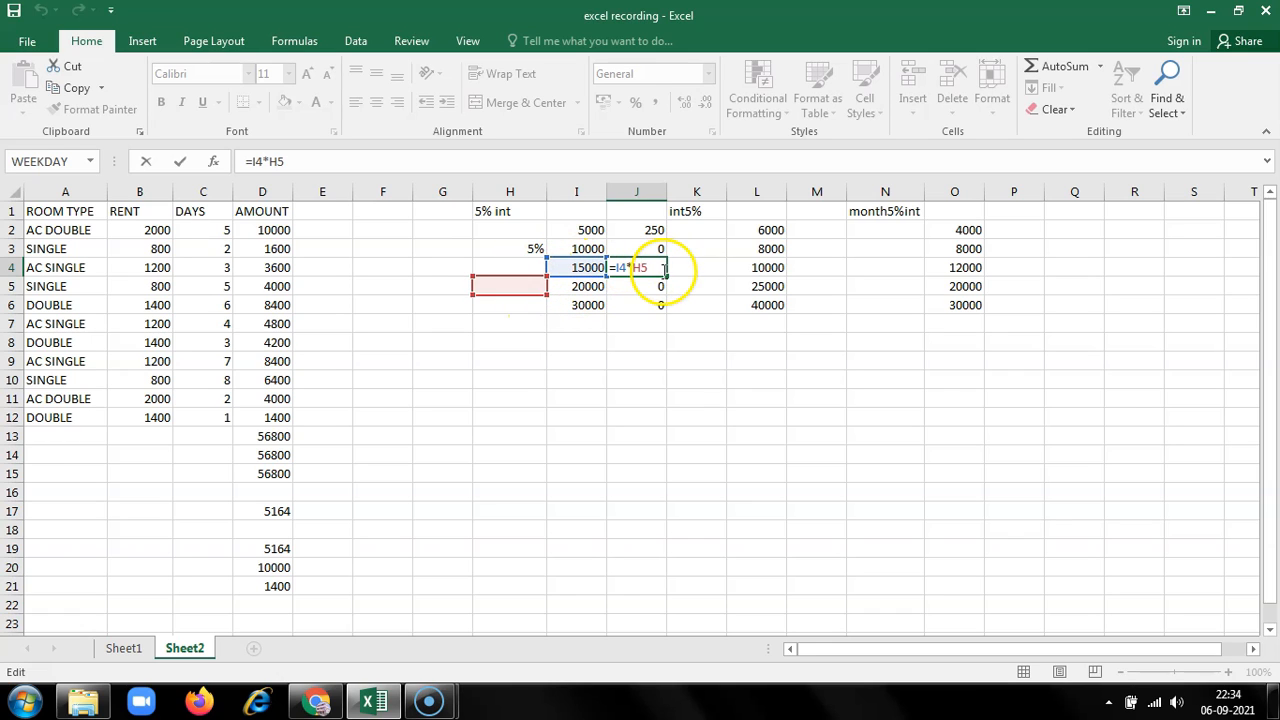
{"action": "left_click", "coordinate": [639, 322]}
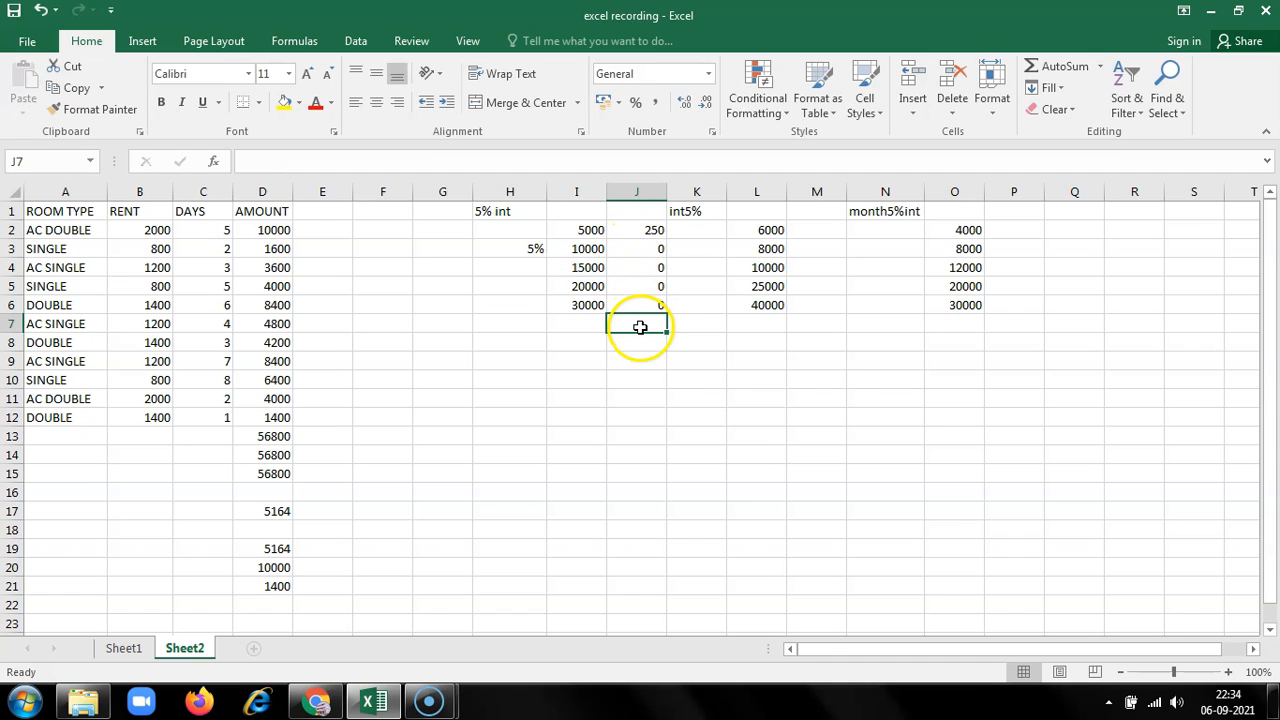
{"action": "left_click", "coordinate": [521, 250]}
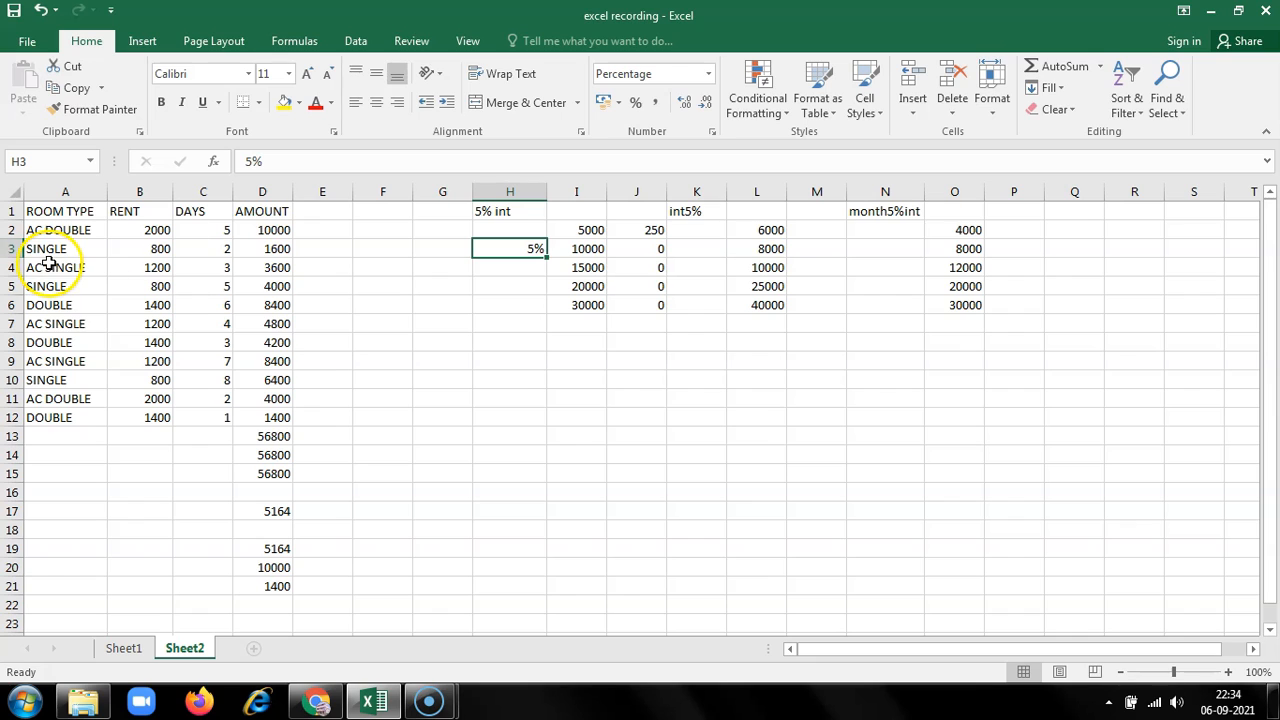
Make the rate reference in J2 absolute, as =I2*$H$3, and copy the formula down to J6.
{"action": "double_click", "coordinate": [644, 234]}
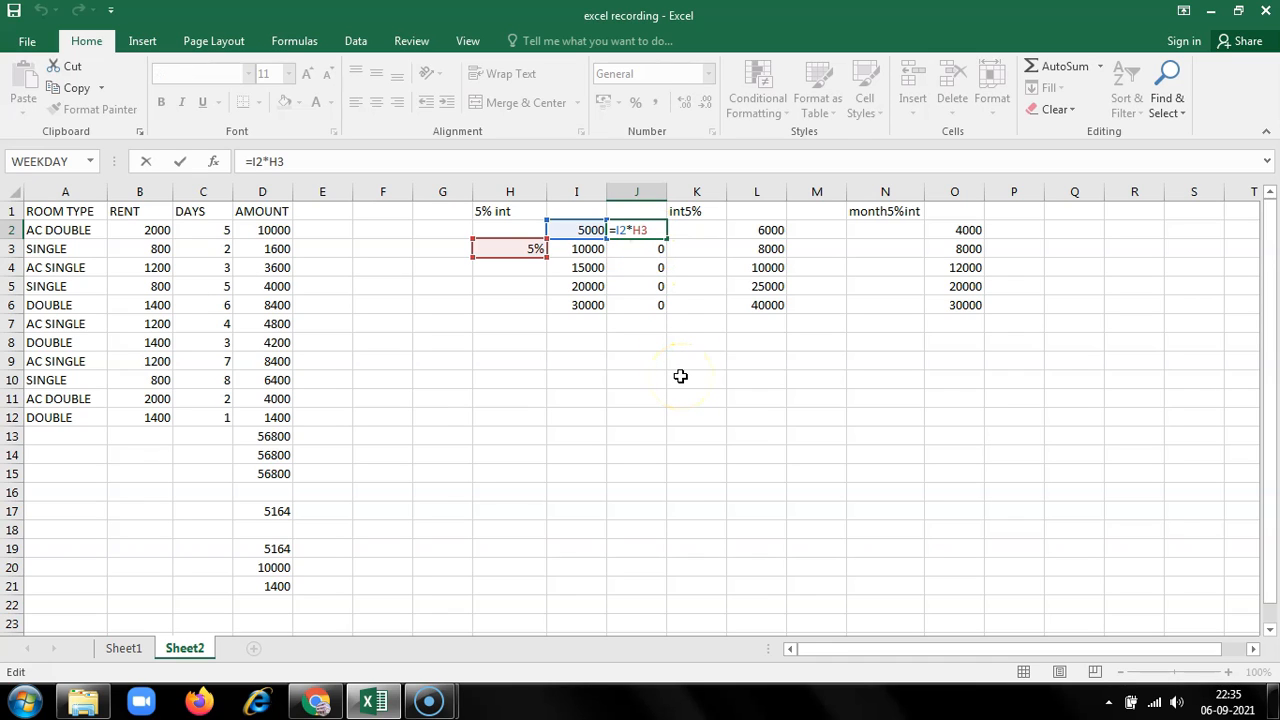
{"action": "type", "text": "$H$"}
{"action": "key", "text": "Return"}
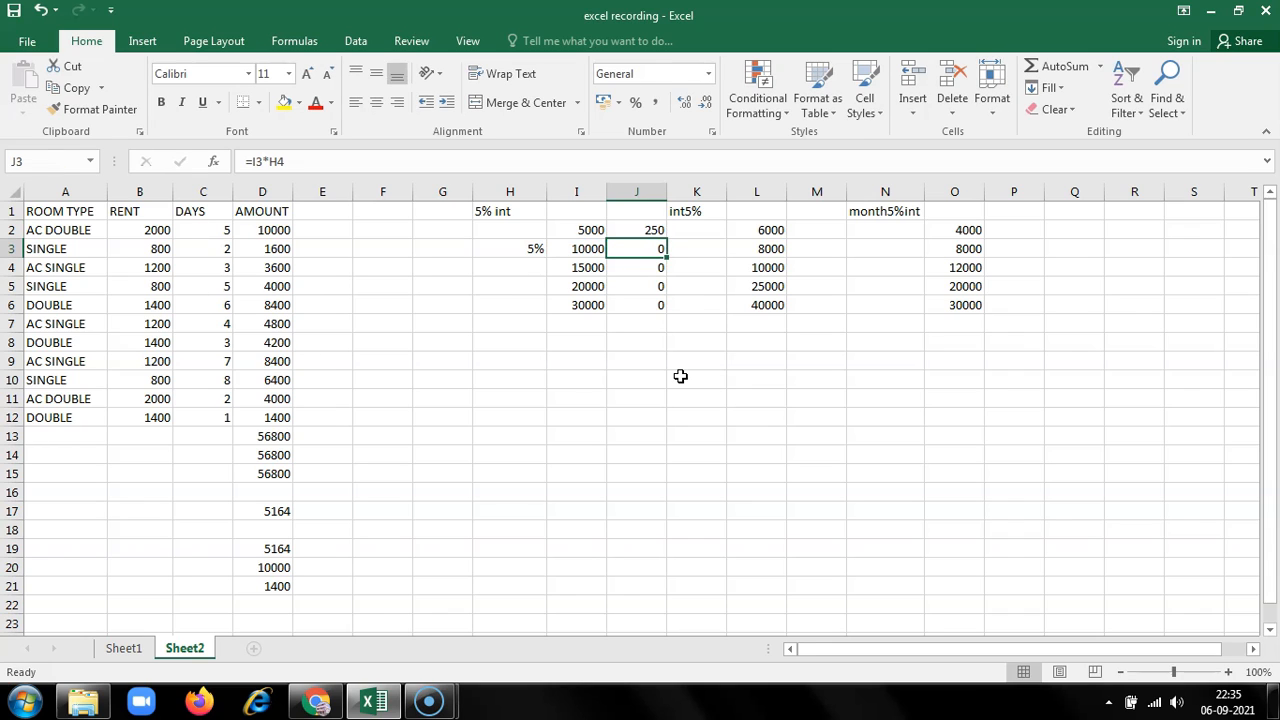
{"action": "left_click", "coordinate": [651, 231]}
{"action": "left_click_drag", "start_coordinate": [671, 235], "coordinate": [660, 312]}
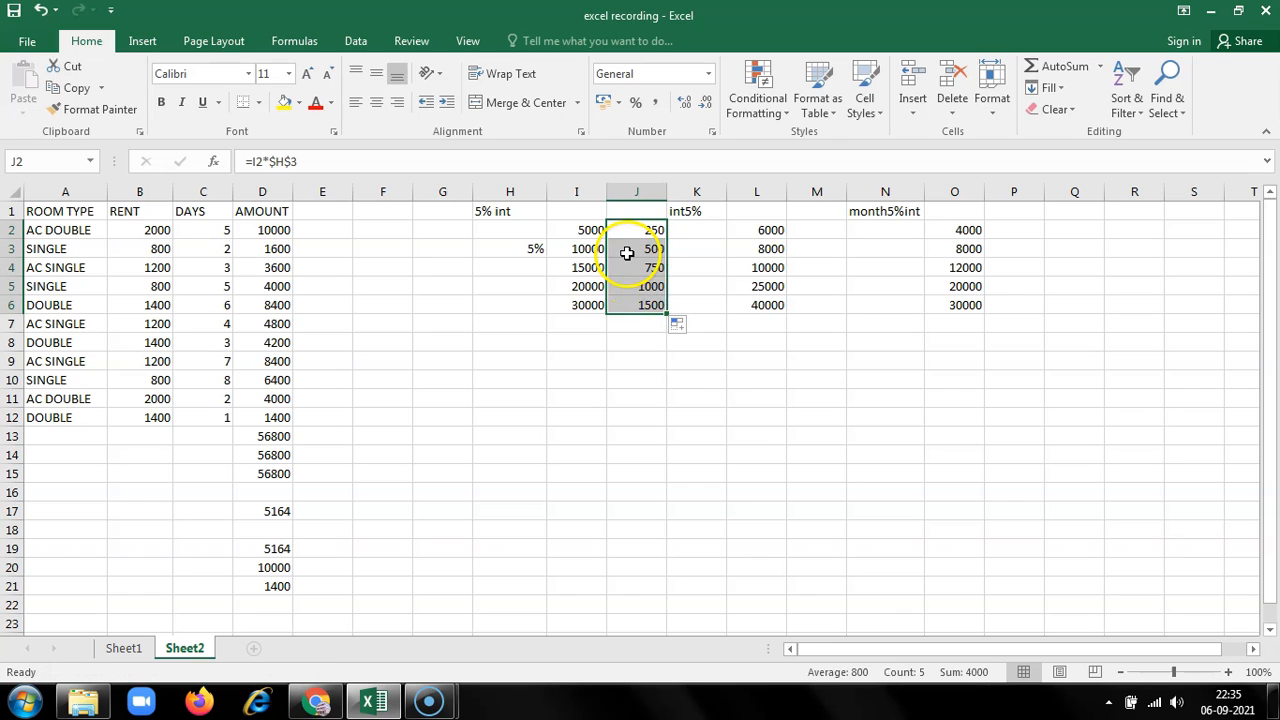
Examine the cell references in the copied formulas from J3 to J6 and the rate cell H3 they use.
{"action": "left_click", "coordinate": [627, 249]}
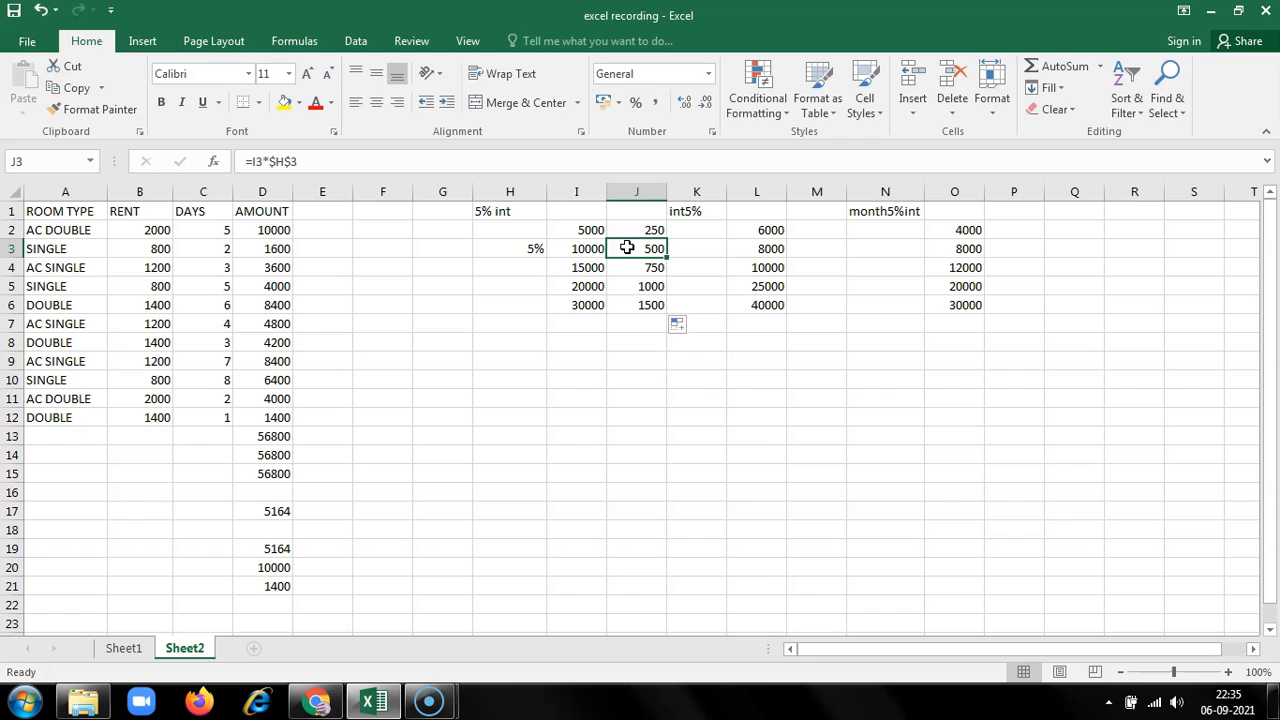
{"action": "double_click", "coordinate": [627, 249]}
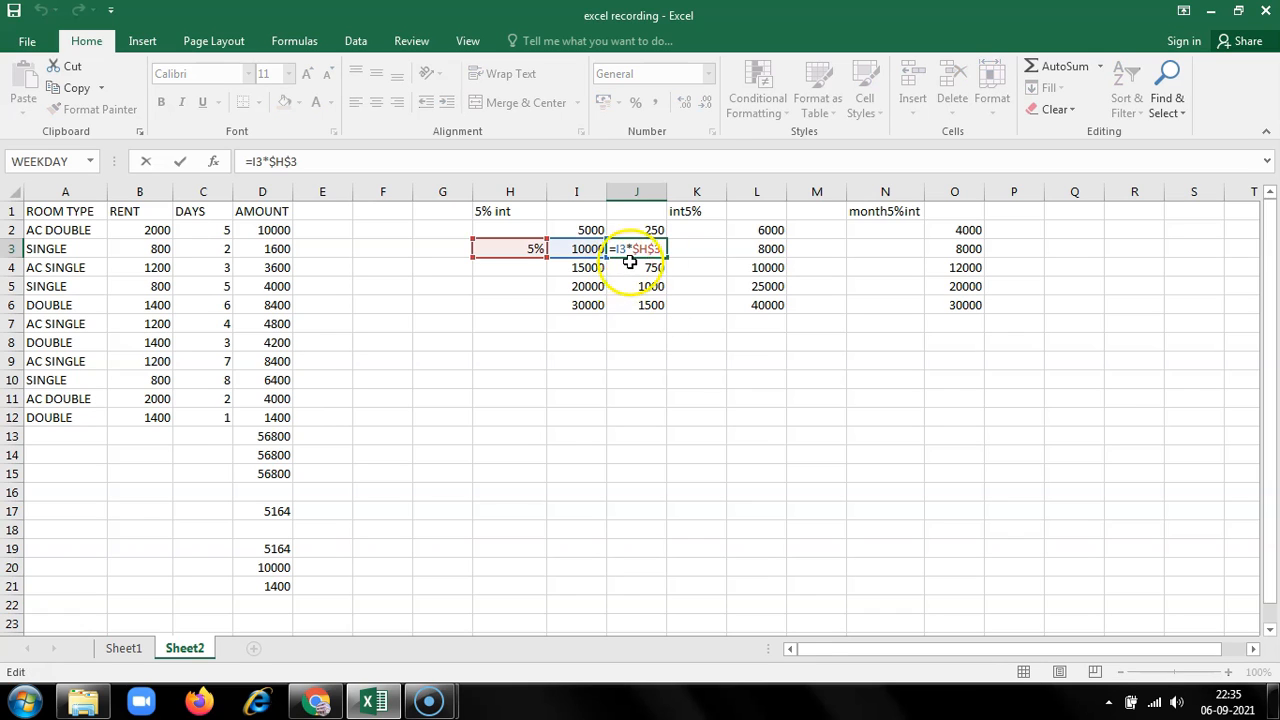
{"action": "left_click", "coordinate": [630, 255]}
{"action": "left_click", "coordinate": [631, 267]}
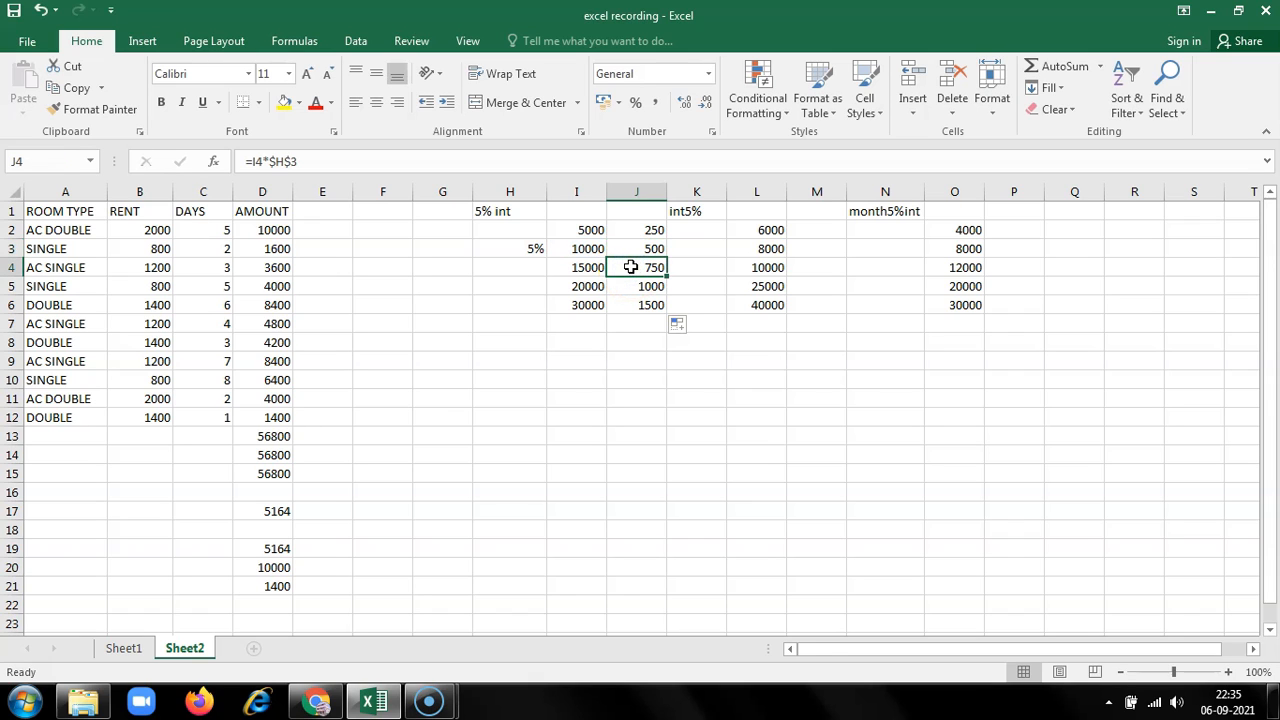
{"action": "double_click", "coordinate": [631, 267]}
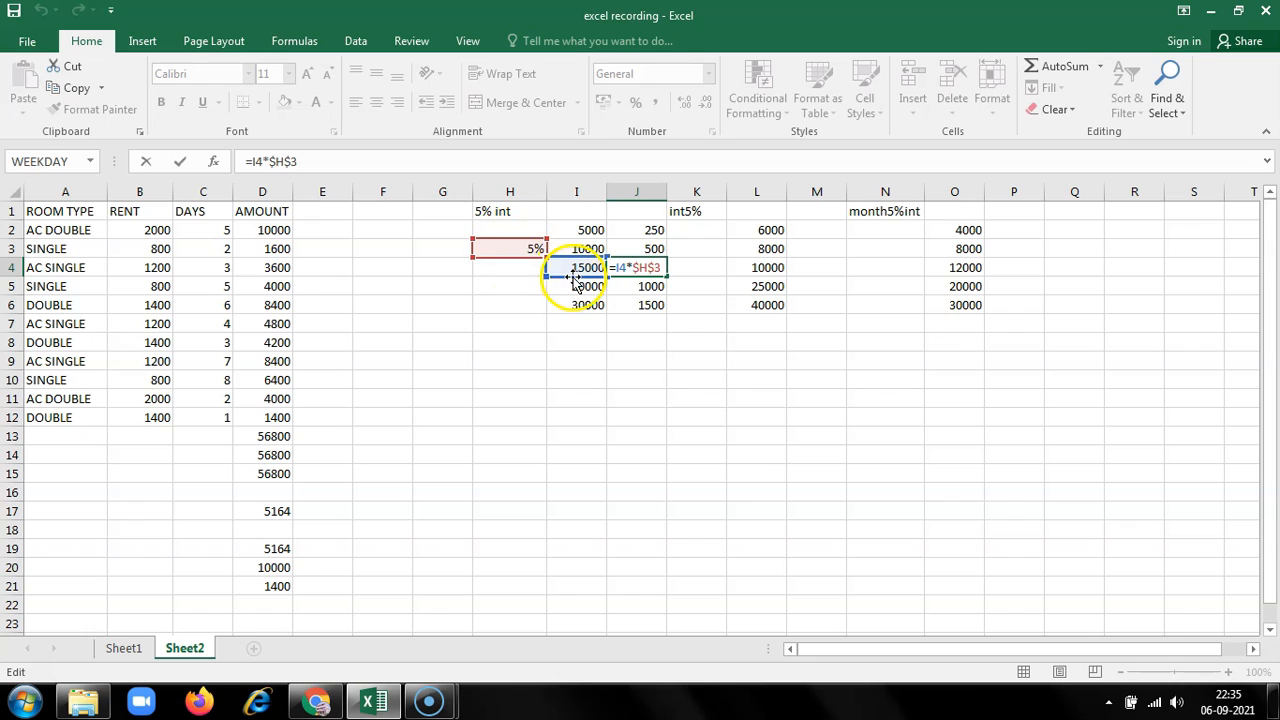
{"action": "key", "text": "Escape"}
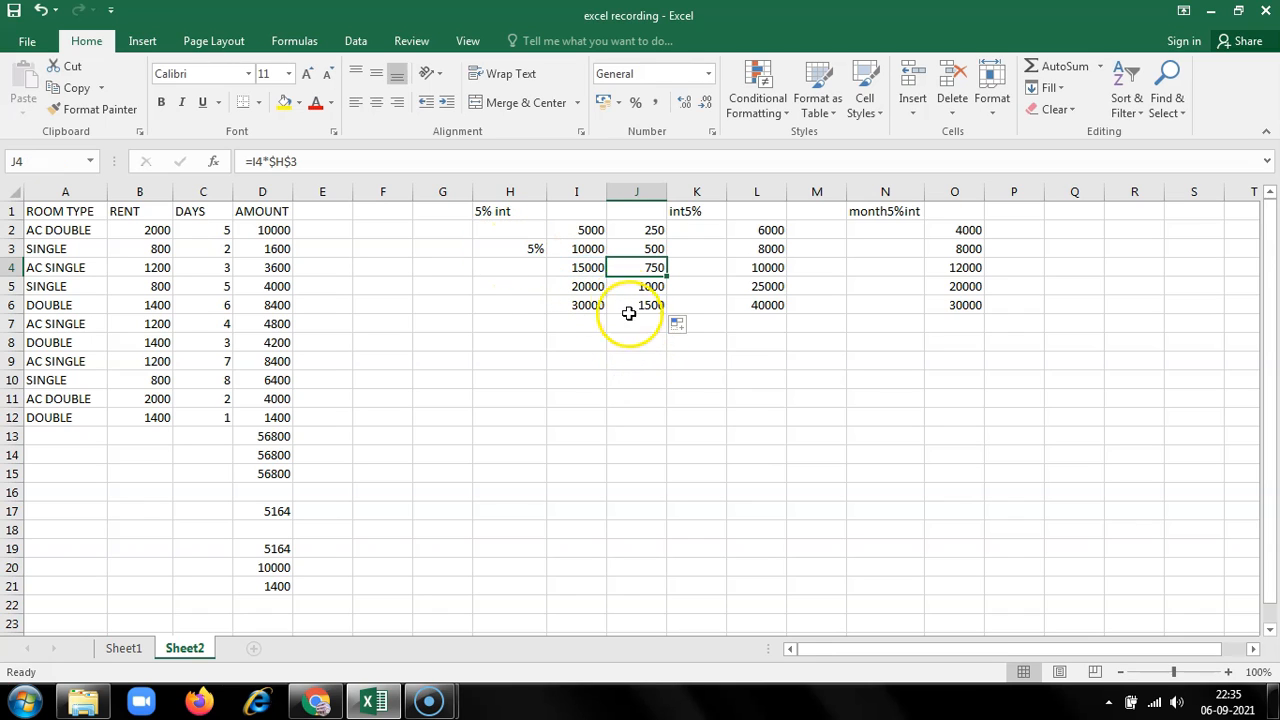
{"action": "double_click", "coordinate": [622, 287]}
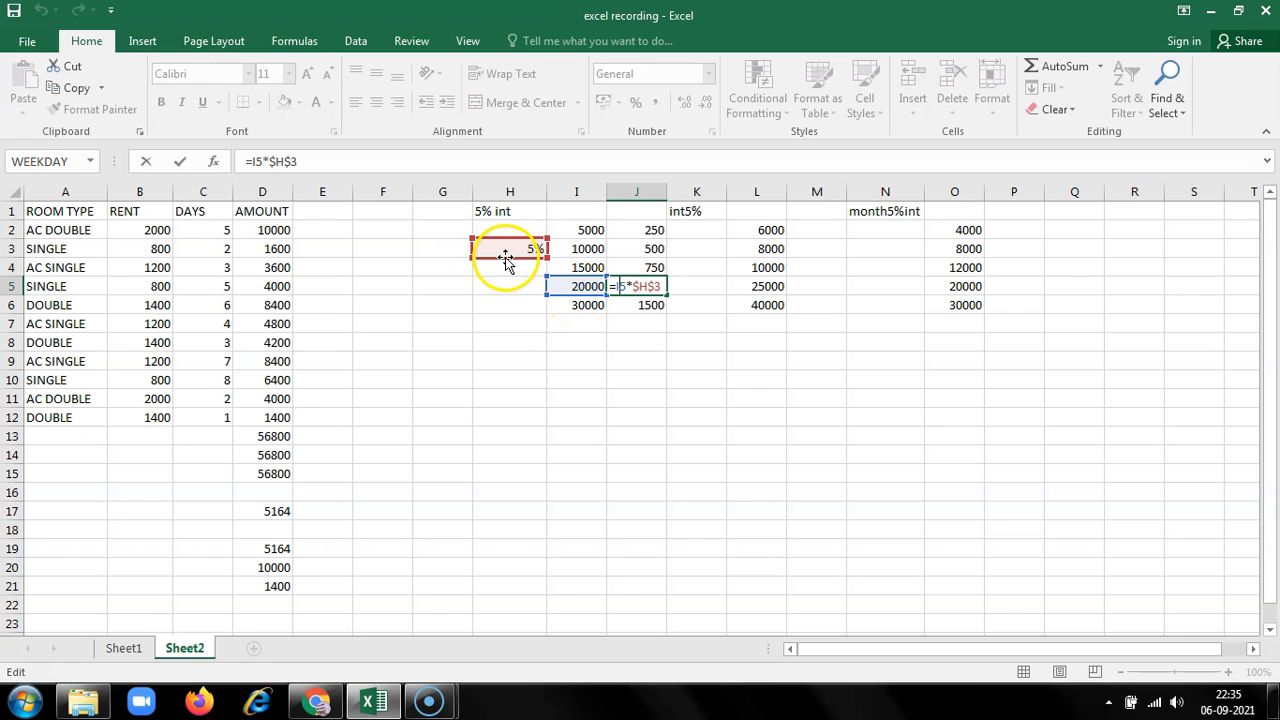
{"action": "key", "text": "Escape"}
{"action": "left_click", "coordinate": [626, 310]}
{"action": "double_click", "coordinate": [626, 312]}
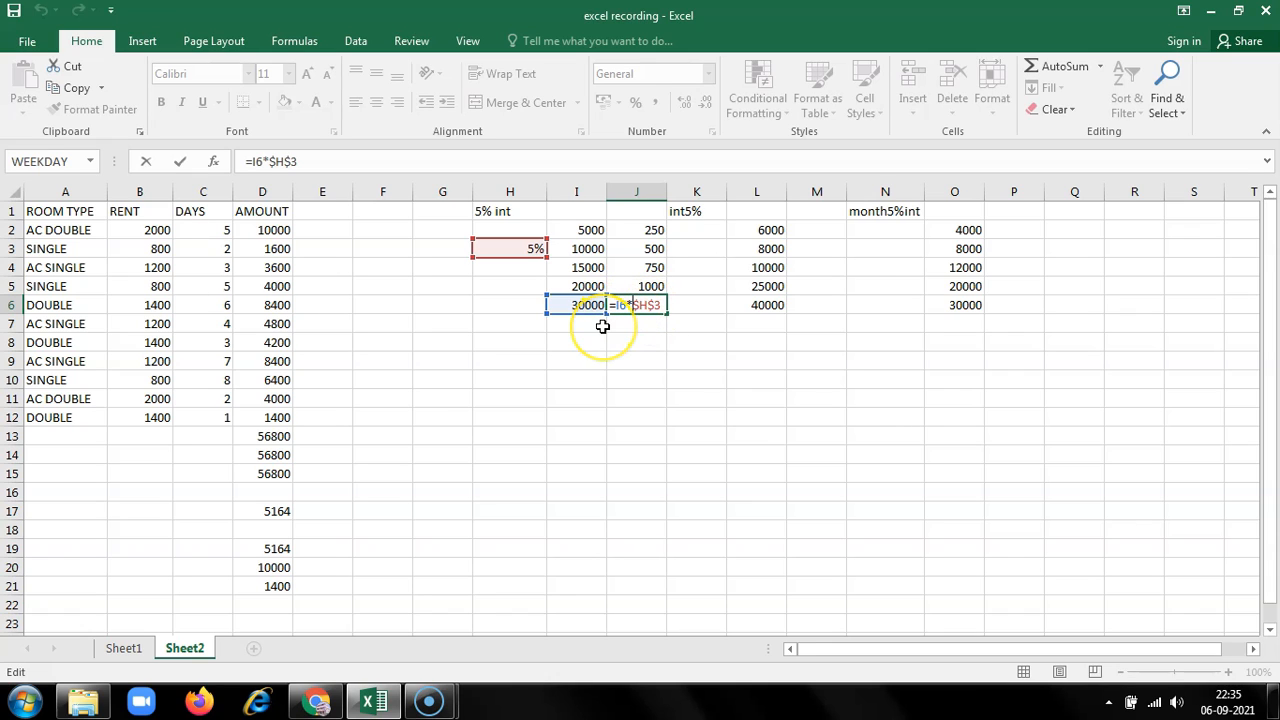
{"action": "key", "text": "ctrl+Return"}
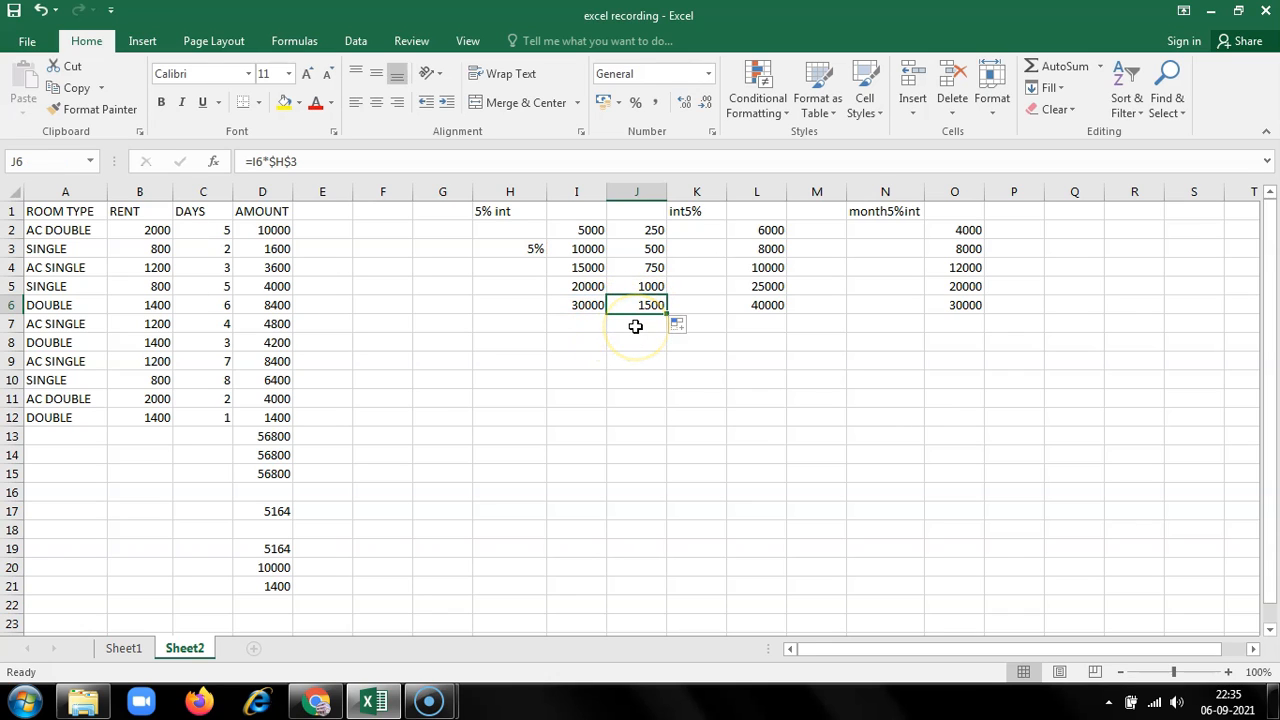
{"action": "left_click", "coordinate": [635, 325]}
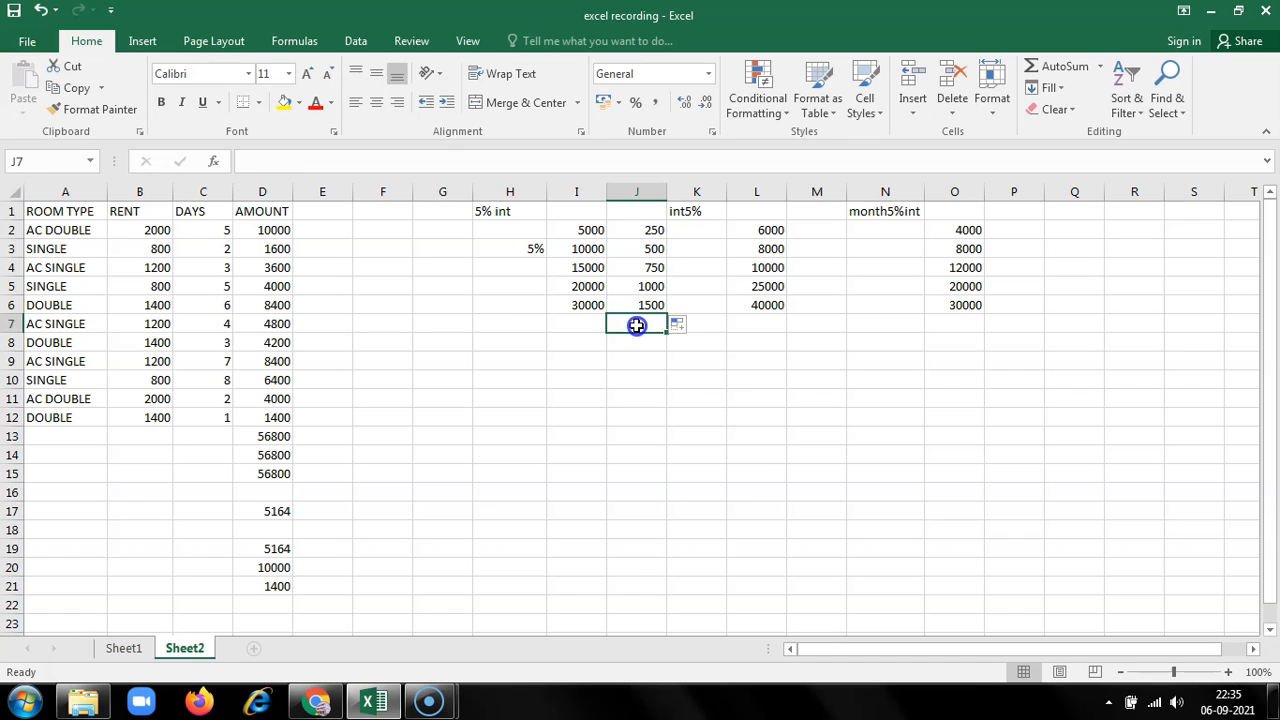
{"action": "left_click", "coordinate": [512, 250]}
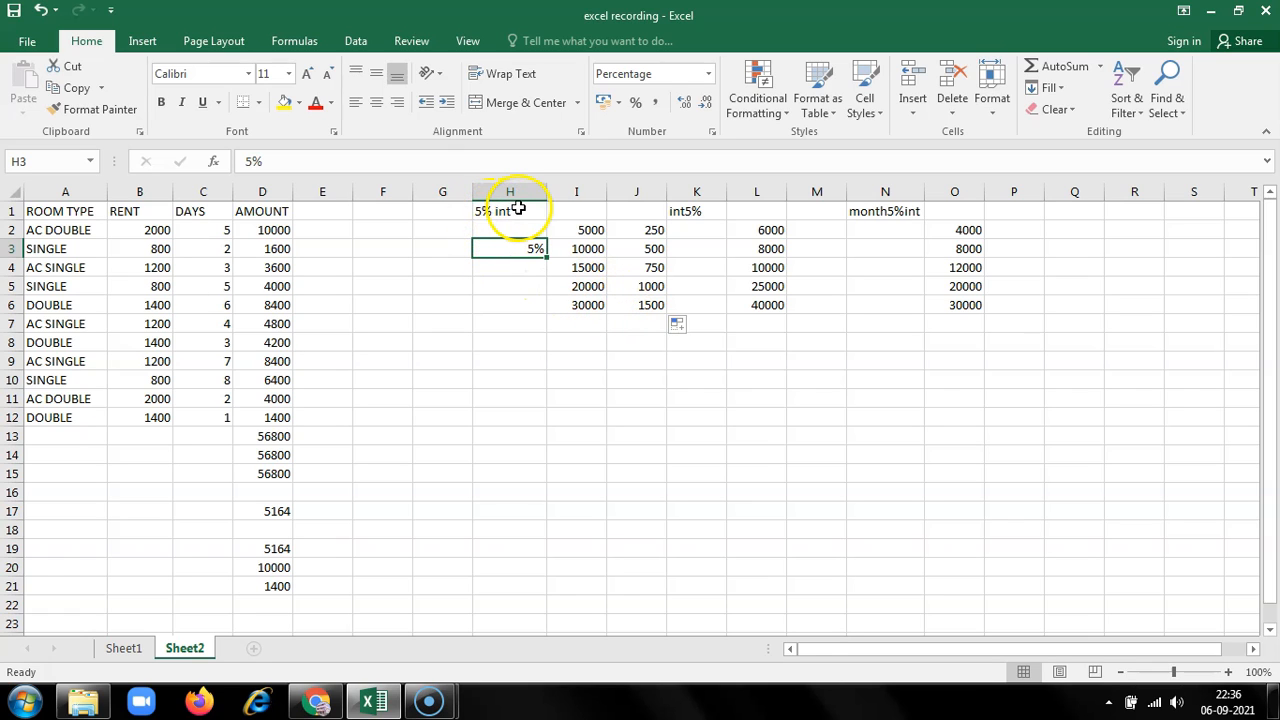
Clear J2:J6 and try calculating the interest in J2 from the H1 label with =i2*$h$1.
{"action": "left_click_drag", "start_coordinate": [646, 232], "coordinate": [645, 304]}
{"action": "key", "text": "Delete"}
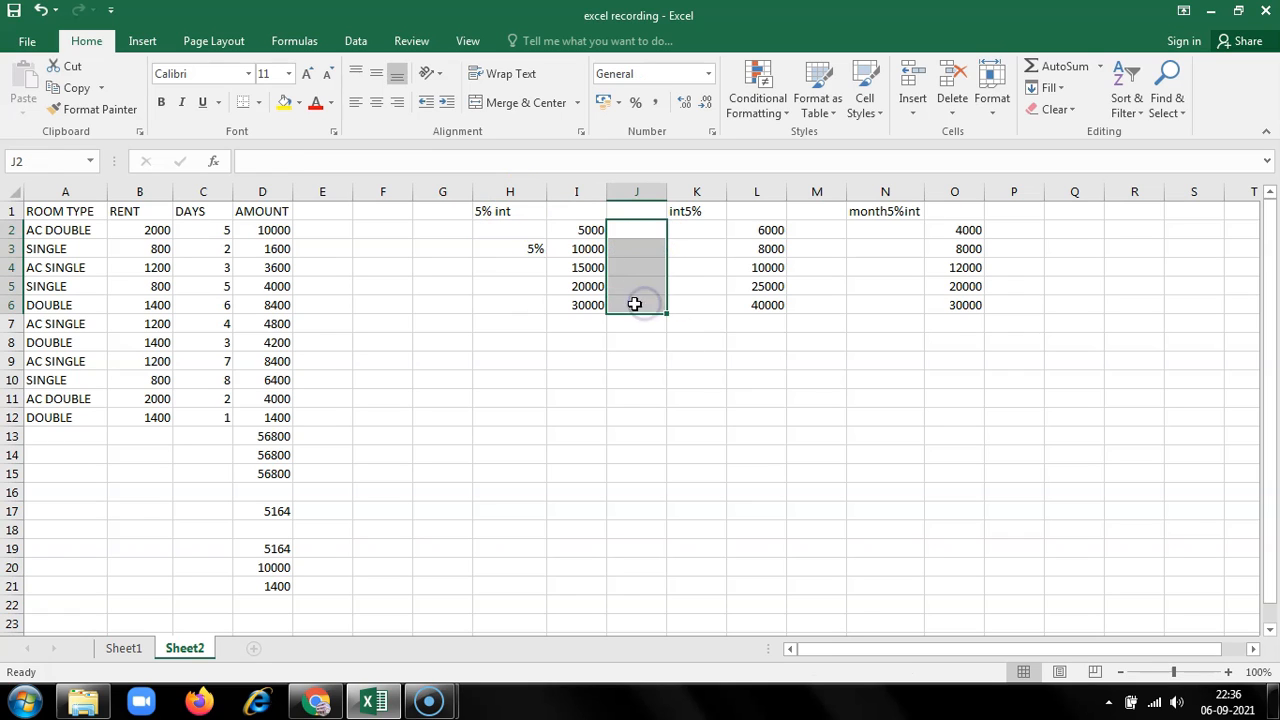
{"action": "left_click", "coordinate": [620, 228]}
{"action": "type", "text": "="}
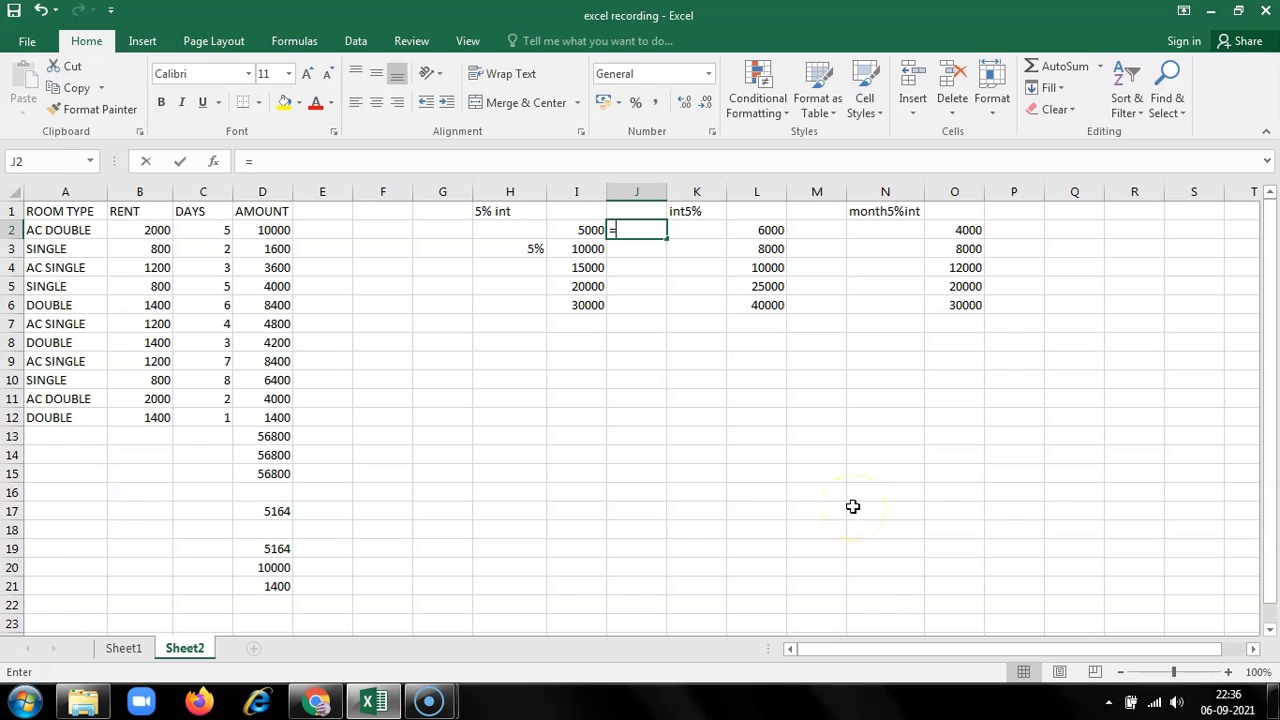
{"action": "type", "text": "i"}
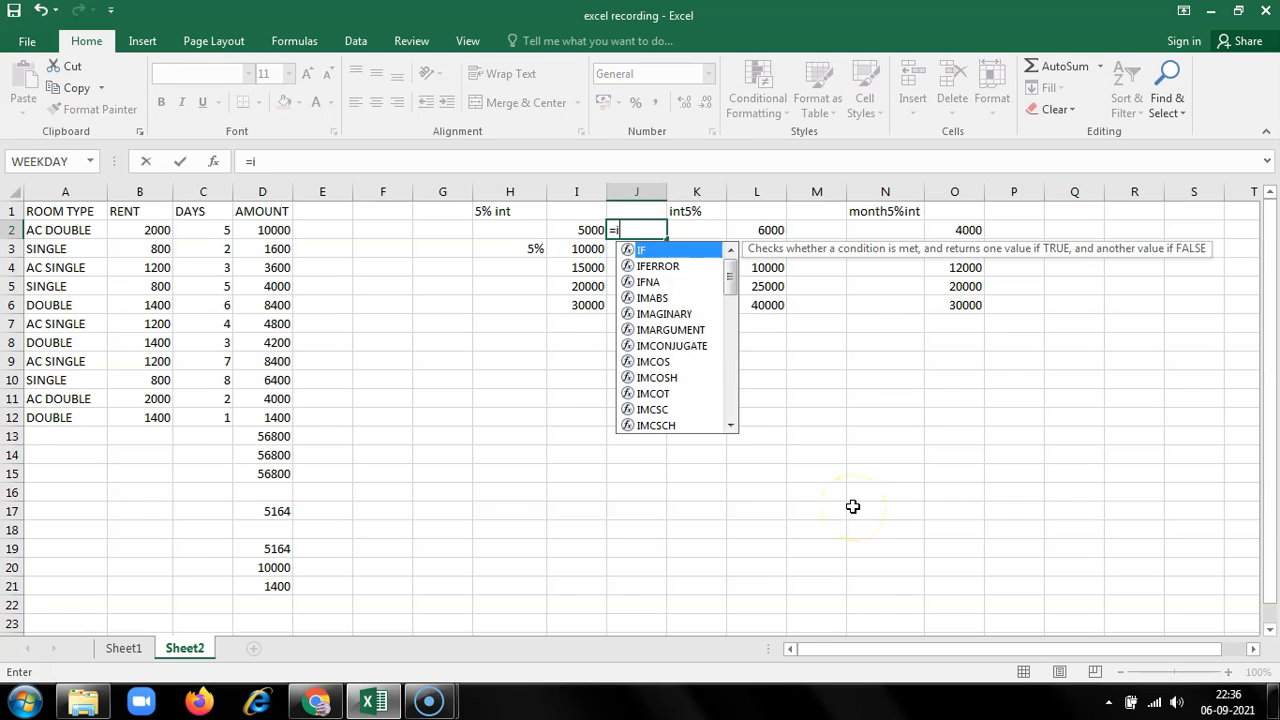
{"action": "type", "text": "2*$h"}
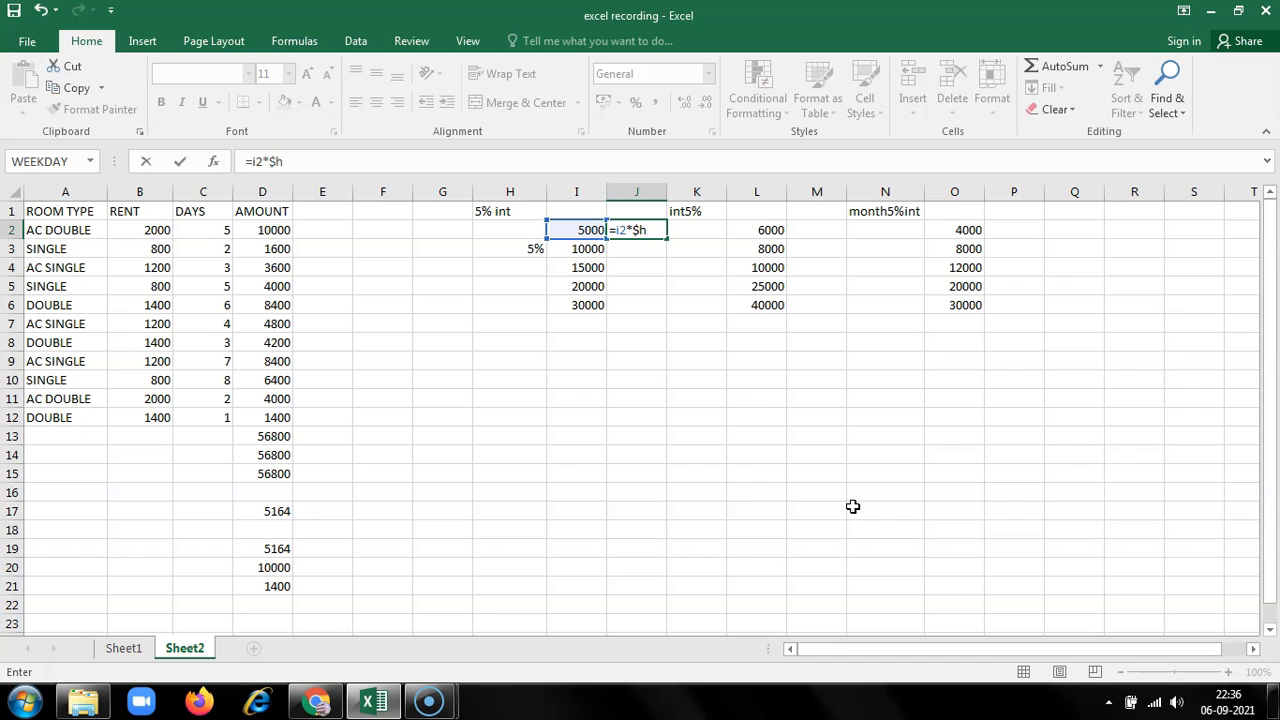
{"action": "type", "text": "$1"}
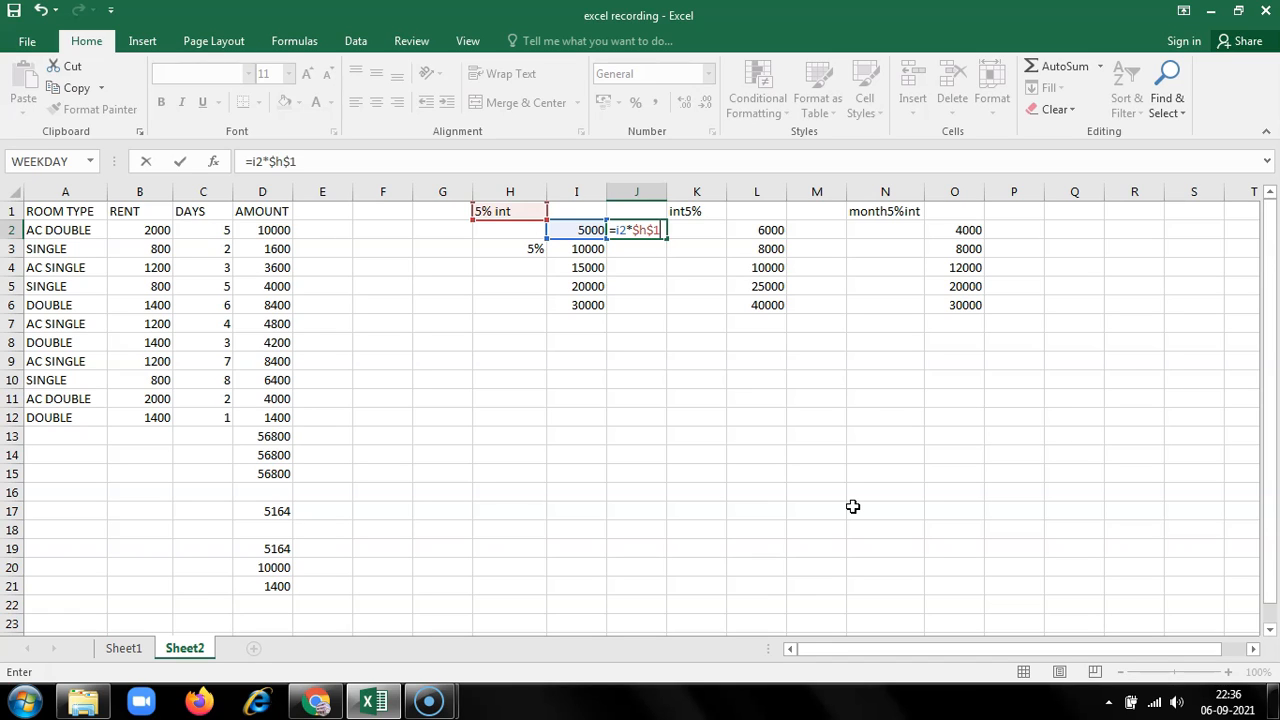
{"action": "key", "text": "Return"}
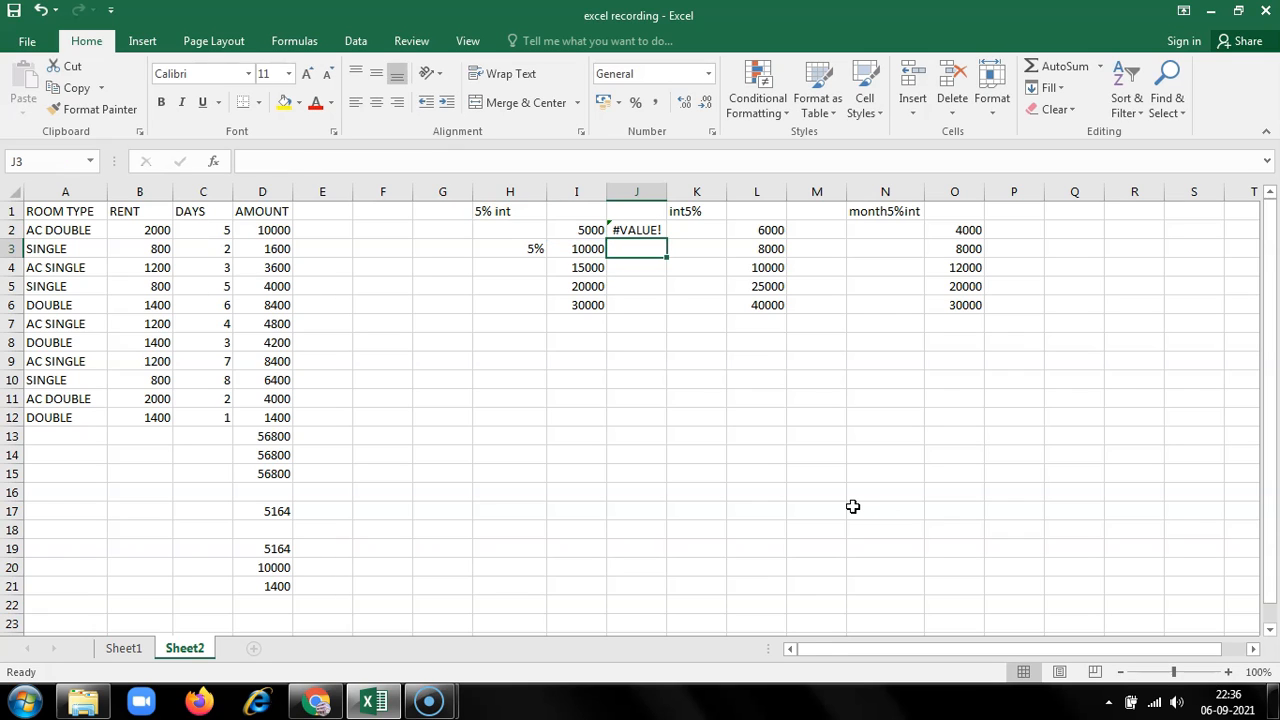
Shorten the text in H1 to 5% so that the J2 formula can use it as a number.
{"action": "left_click", "coordinate": [633, 240]}
{"action": "left_click", "coordinate": [641, 241]}
{"action": "left_click", "coordinate": [511, 252]}
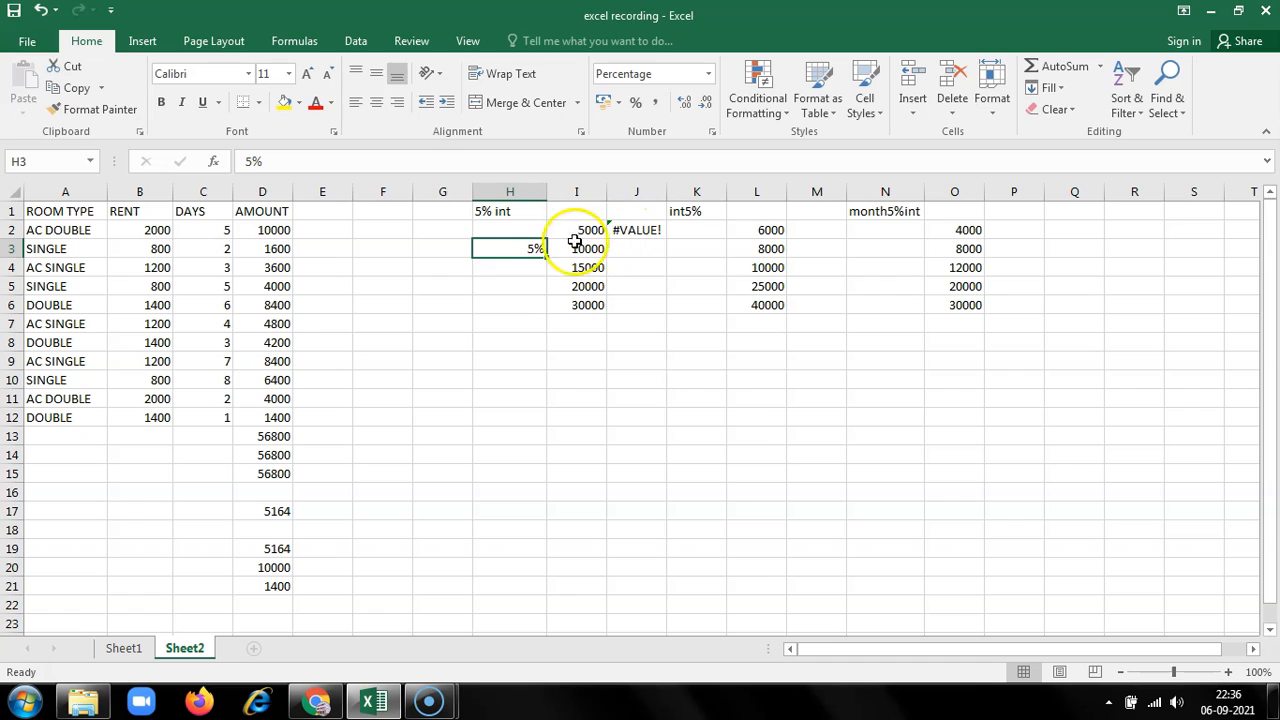
{"action": "left_click", "coordinate": [486, 213]}
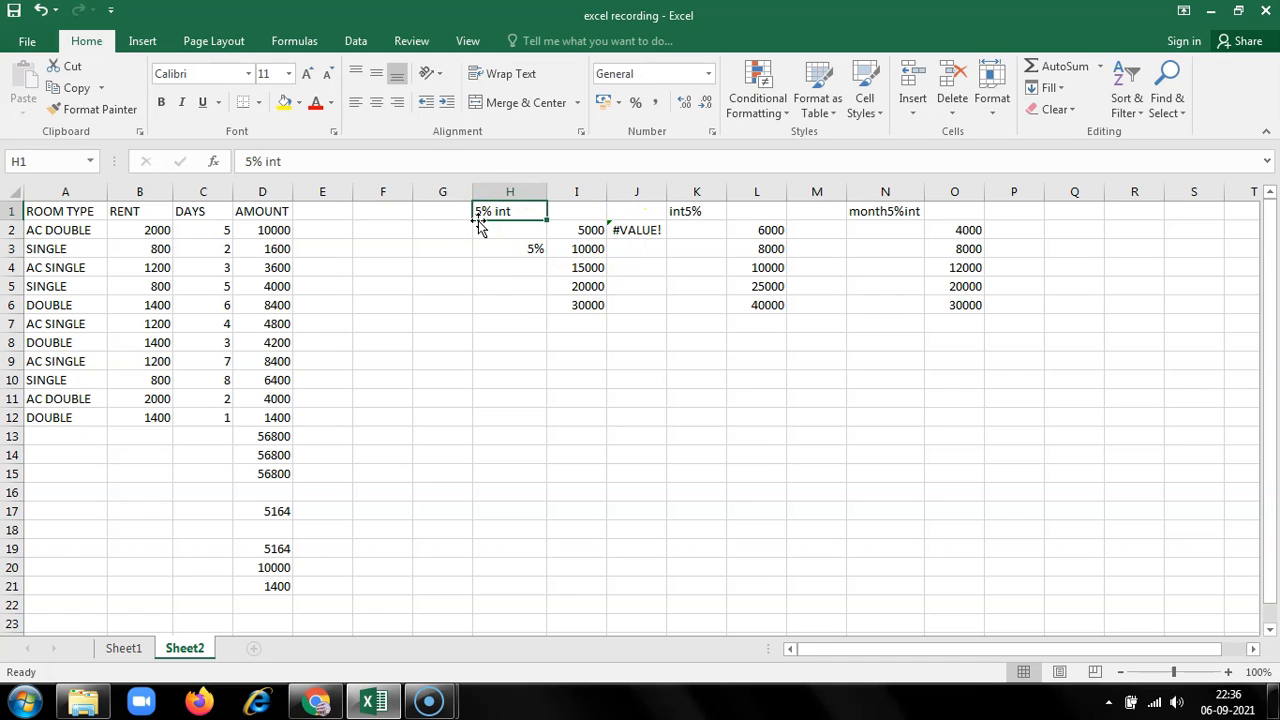
{"action": "left_click", "coordinate": [523, 212]}
{"action": "double_click", "coordinate": [523, 212]}
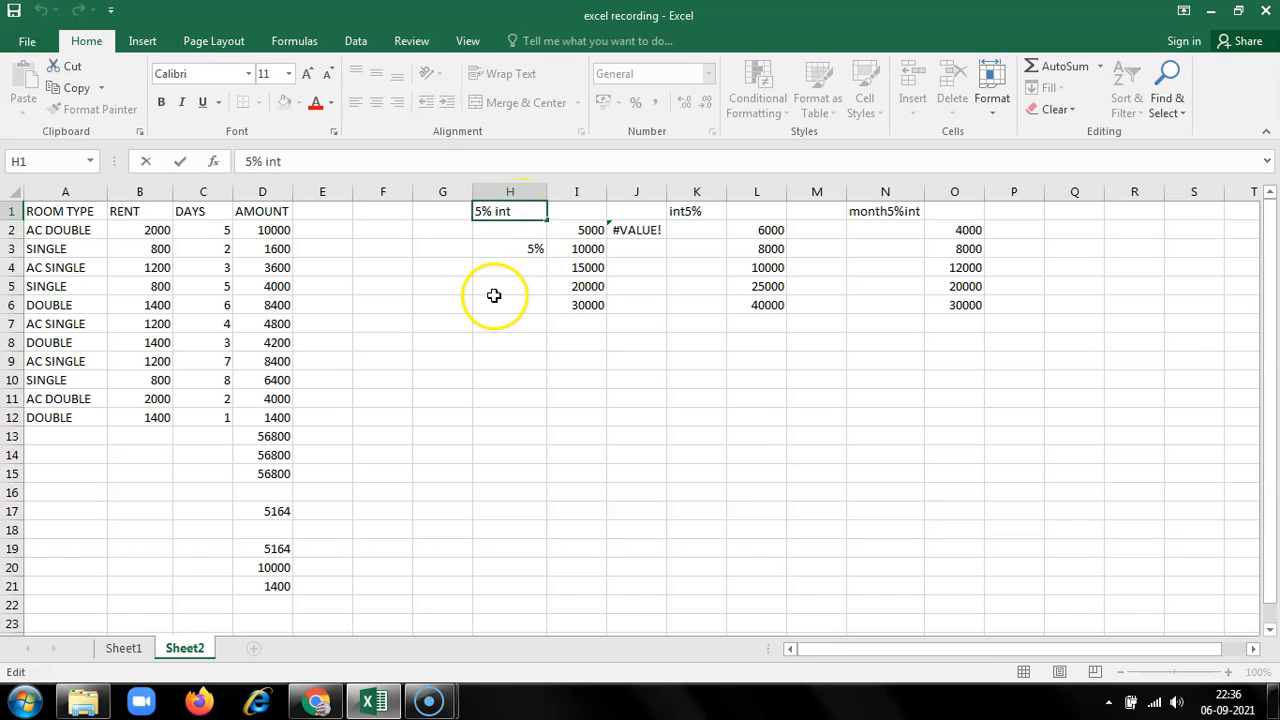
{"action": "key", "text": "BackSpace"}
{"action": "key", "text": "BackSpace"}
{"action": "key", "text": "BackSpace"}
{"action": "key", "text": "BackSpace"}
{"action": "key", "text": "ctrl+Return"}
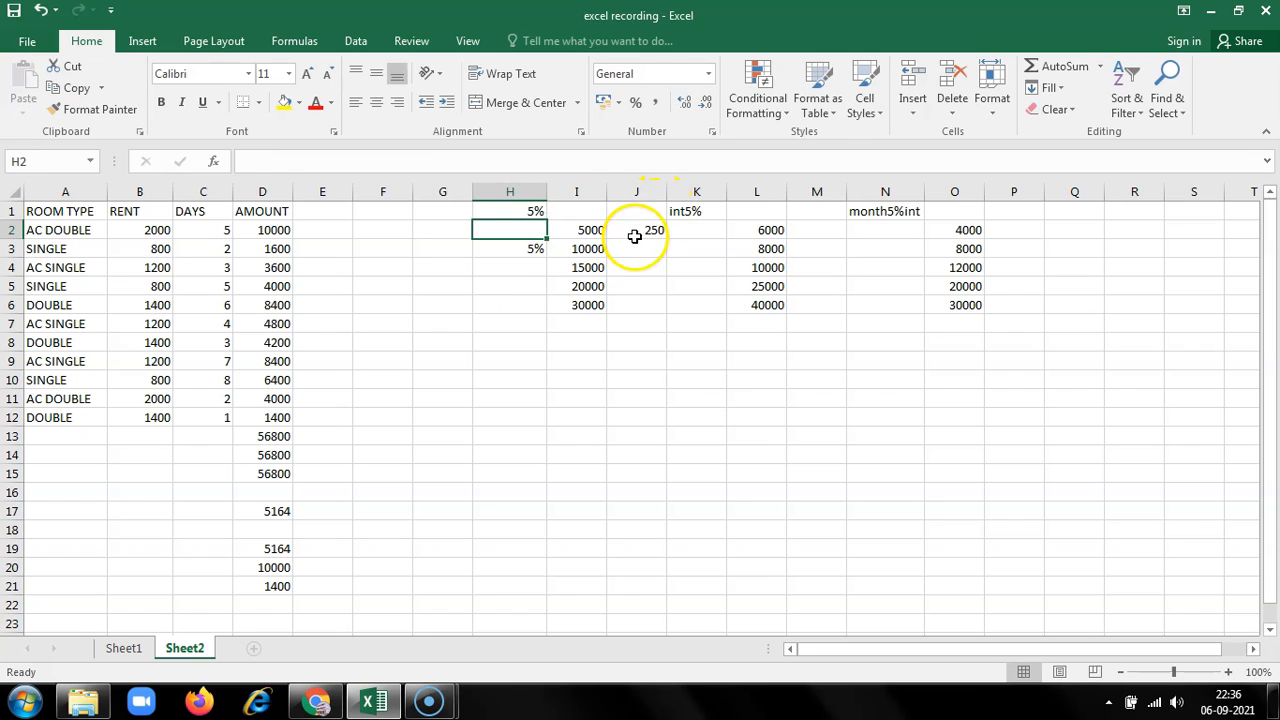
Check the formula in J2 and restore the H1 label to 5% int.
{"action": "left_click", "coordinate": [634, 229]}
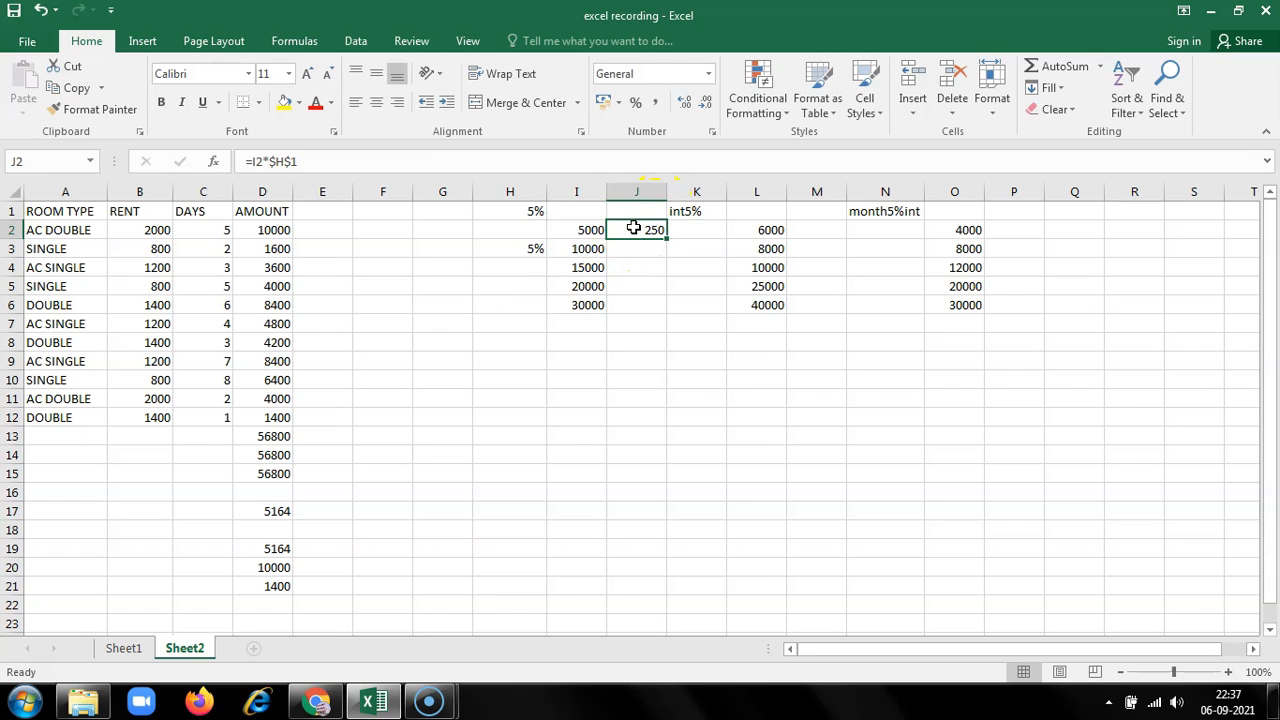
{"action": "left_click", "coordinate": [522, 210]}
{"action": "double_click", "coordinate": [534, 210]}
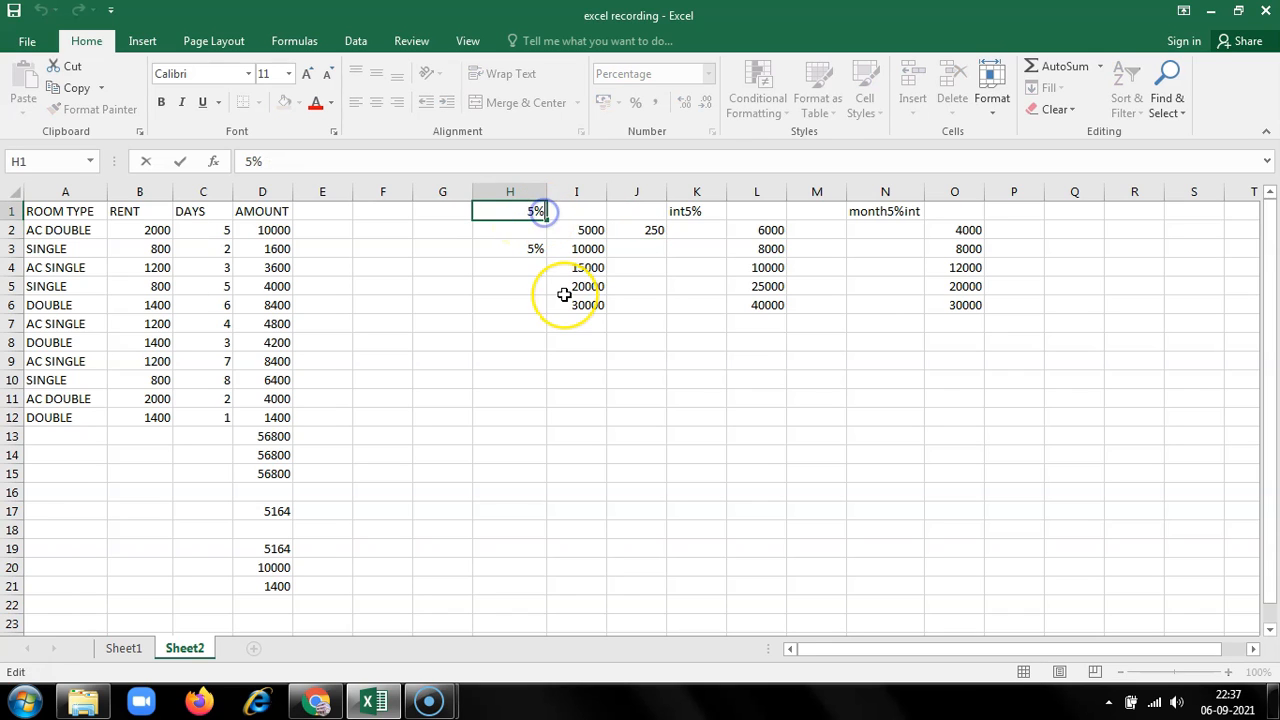
{"action": "type", "text": "int"}
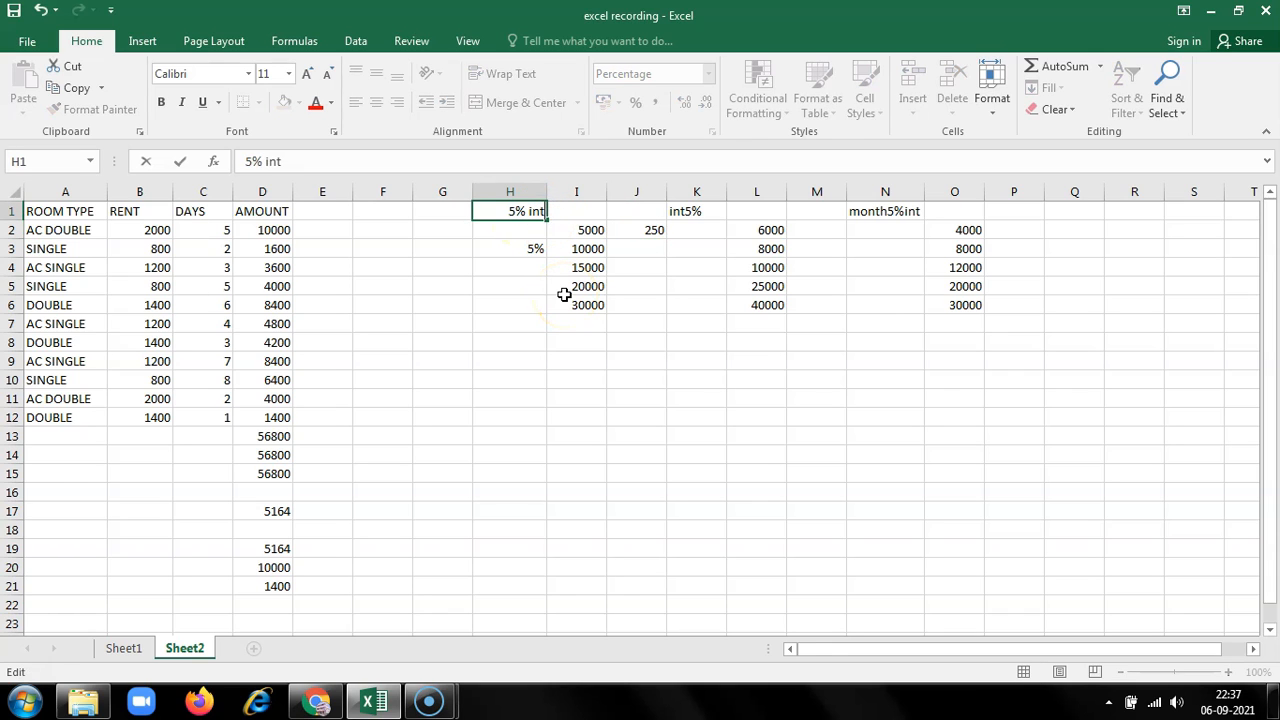
{"action": "key", "text": "Return"}
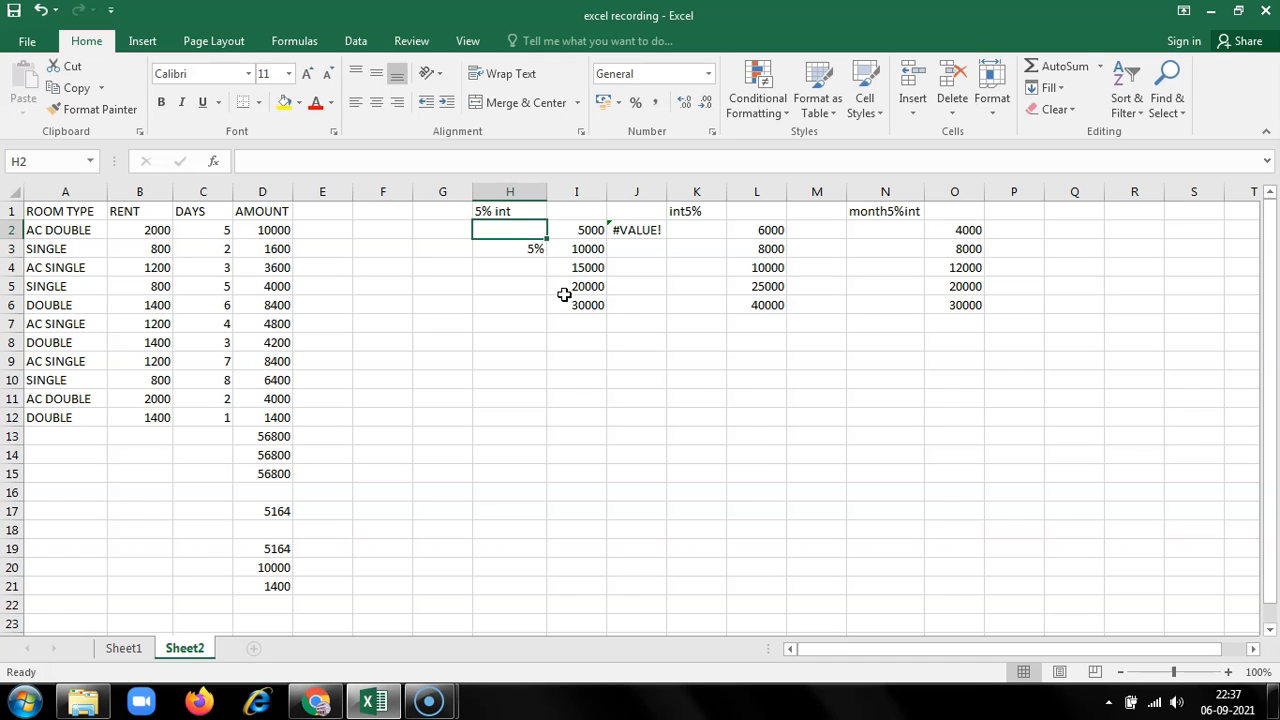
Replace the formula in J2 with =i2*left(h1,2) to take the rate from the first two characters of H1.
{"action": "left_click", "coordinate": [619, 228]}
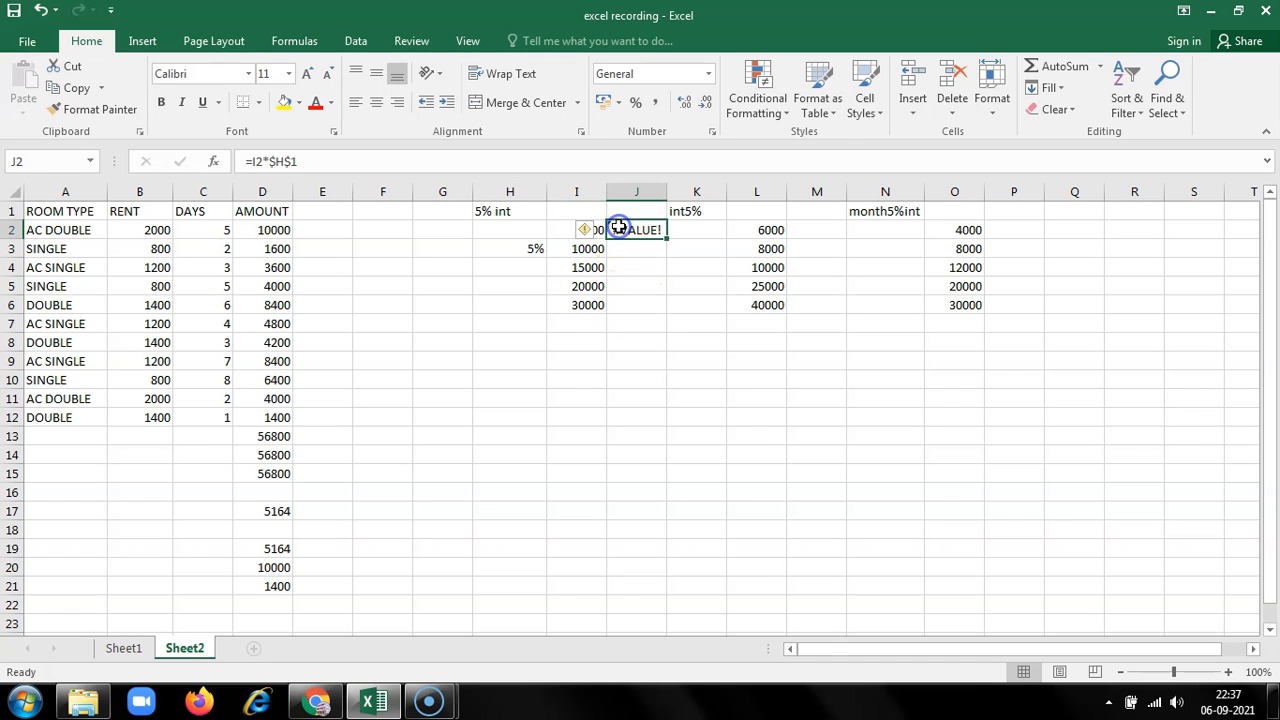
{"action": "key", "text": "Delete"}
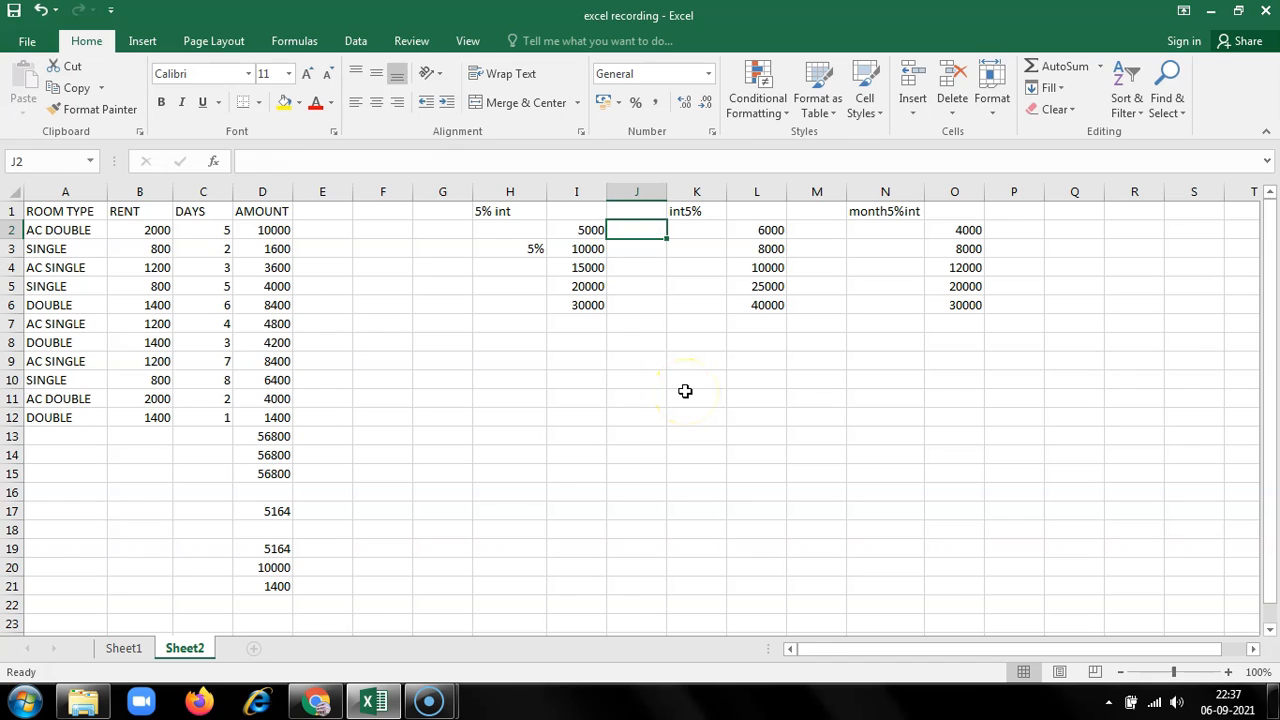
{"action": "type", "text": "="}
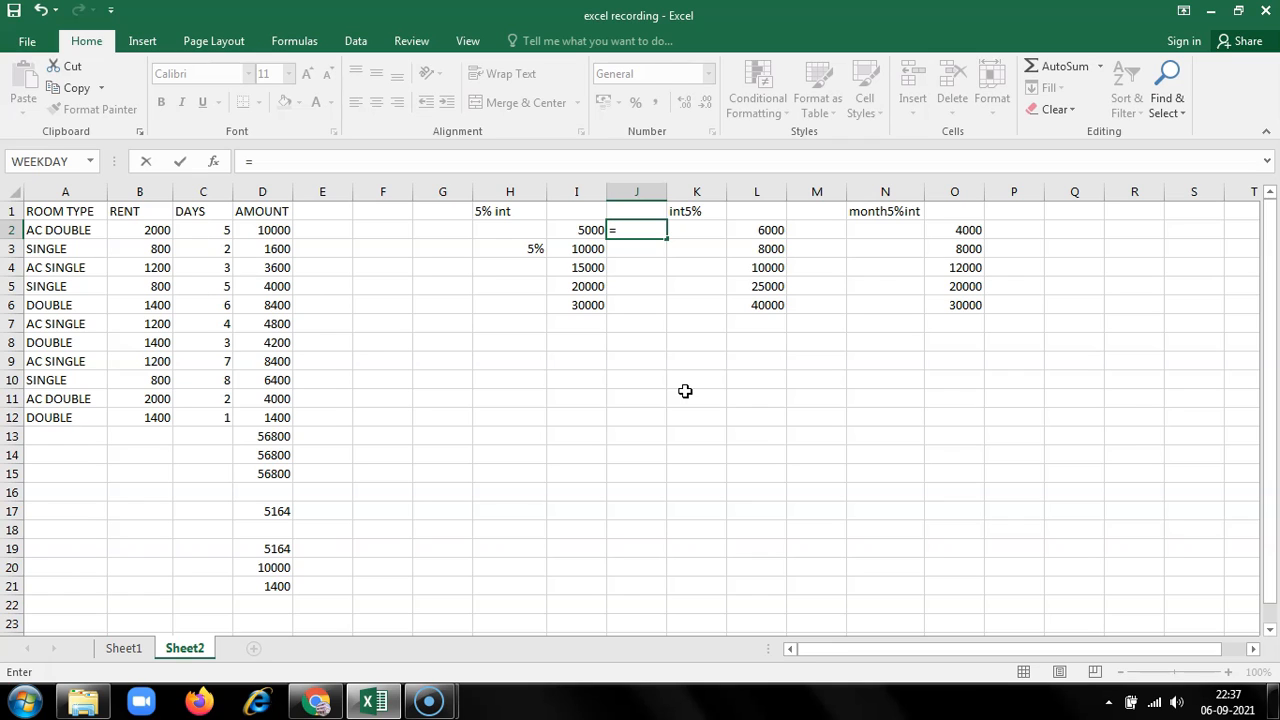
{"action": "type", "text": "i2"}
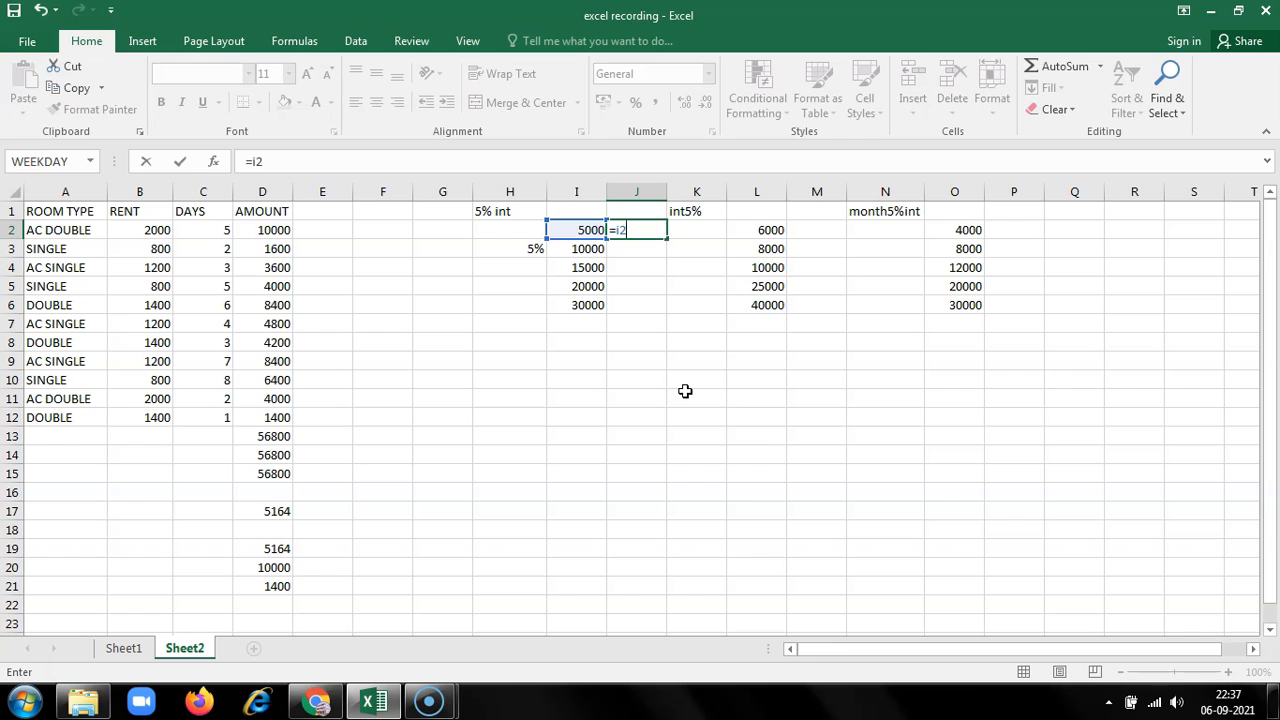
{"action": "type", "text": "*left"}
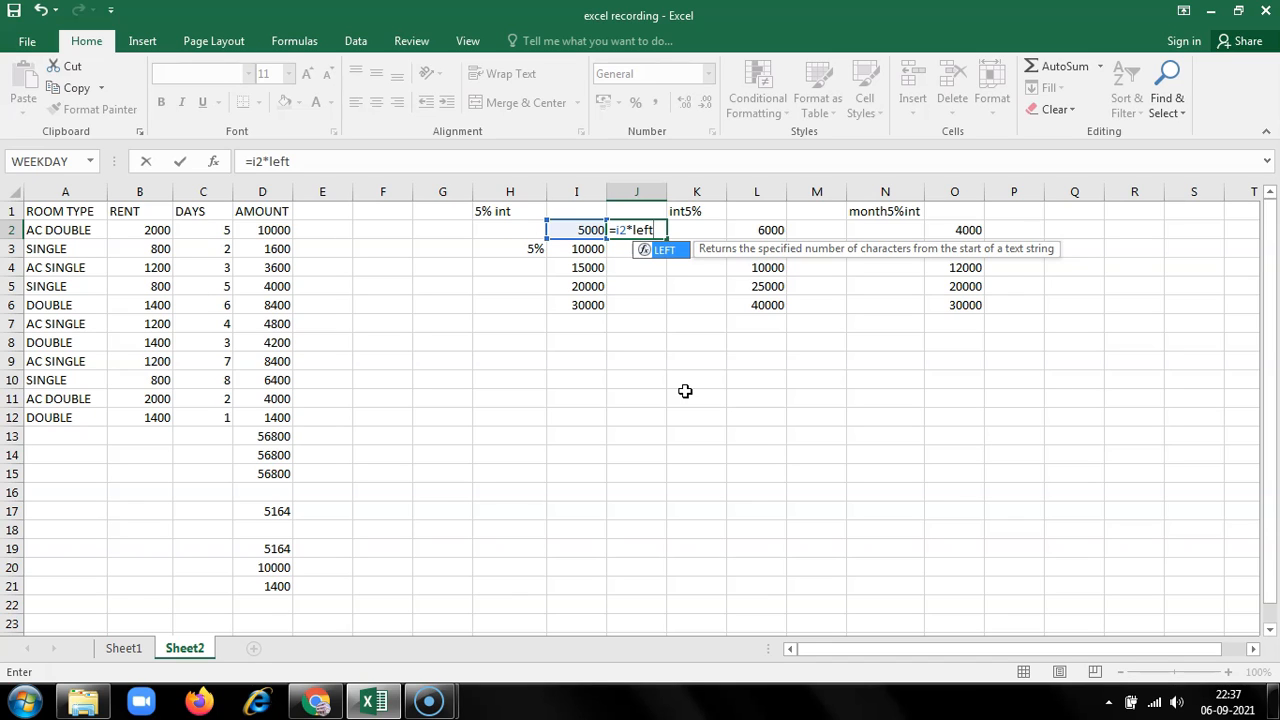
{"action": "key", "text": "BackSpace"}
{"action": "key", "text": "BackSpace"}
{"action": "key", "text": "BackSpace"}
{"action": "key", "text": "BackSpace"}
{"action": "type", "text": "h"}
{"action": "key", "text": "BackSpace"}
{"action": "type", "text": "left(h1,2"}
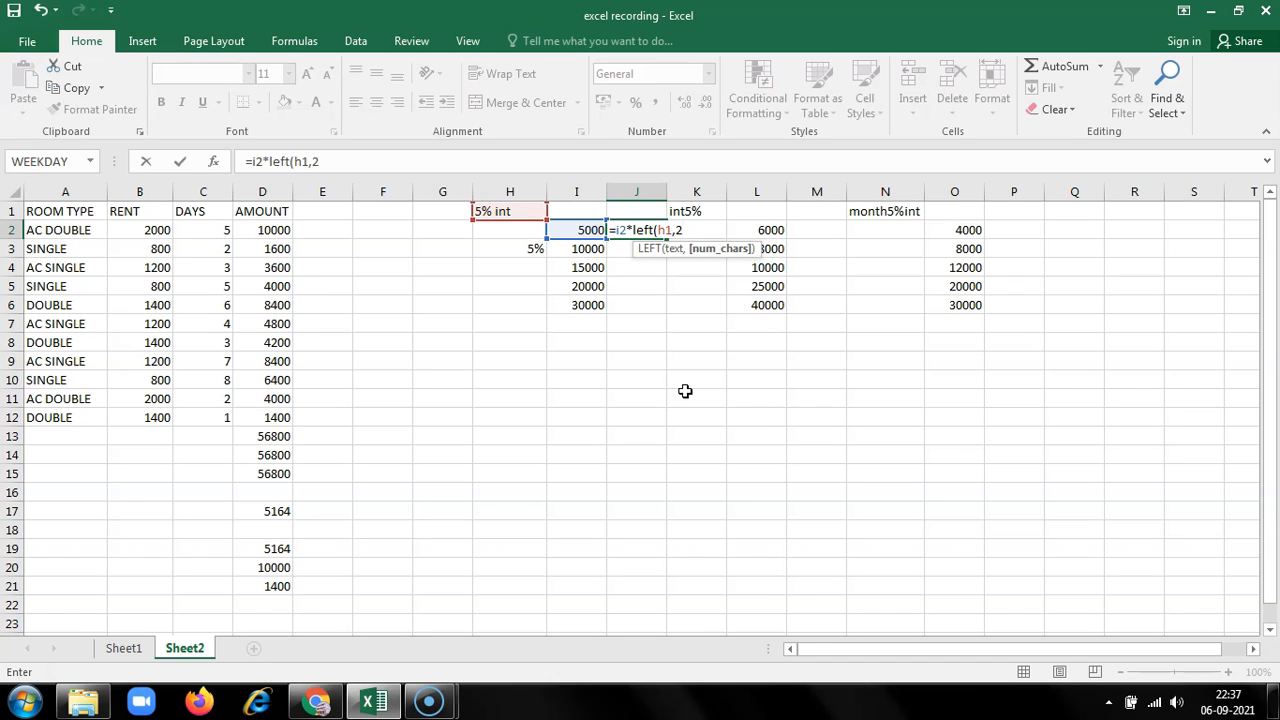
{"action": "type", "text": ")"}
{"action": "key", "text": "Return"}
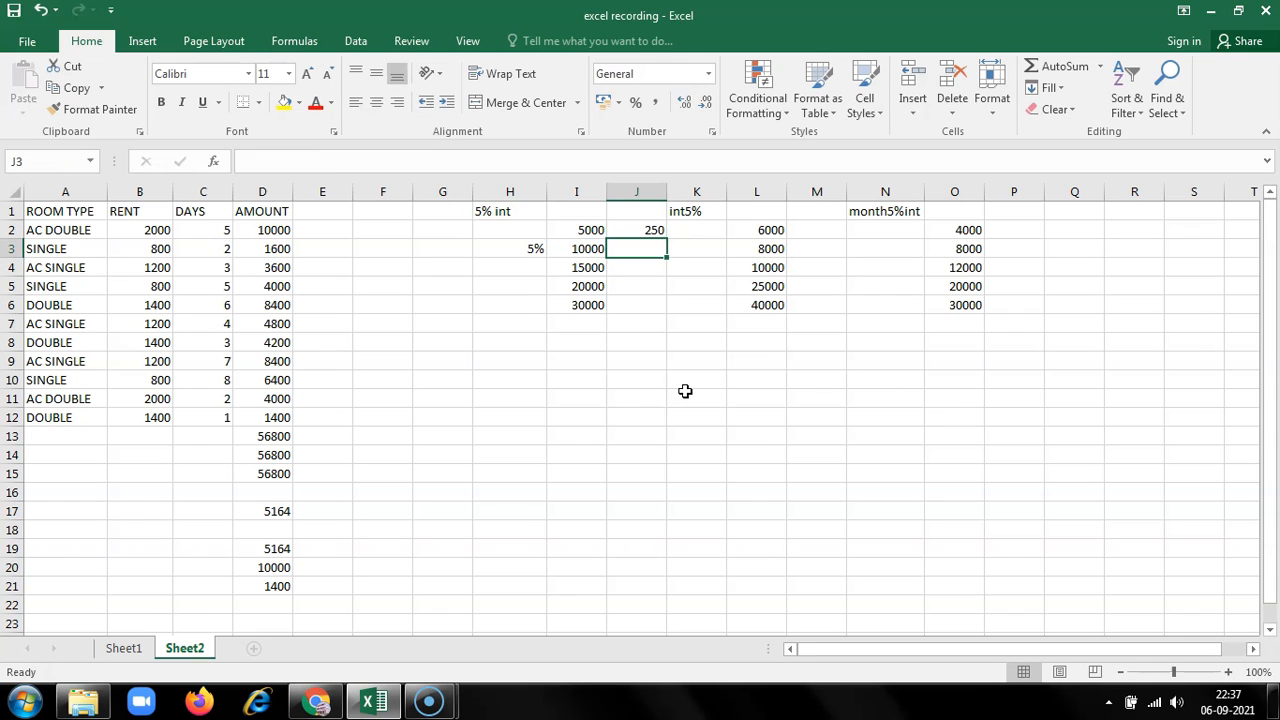
Try copying the relative LEFT formula from J2 down to J6, and clear the copies in J3:J6.
{"action": "double_click", "coordinate": [625, 231]}
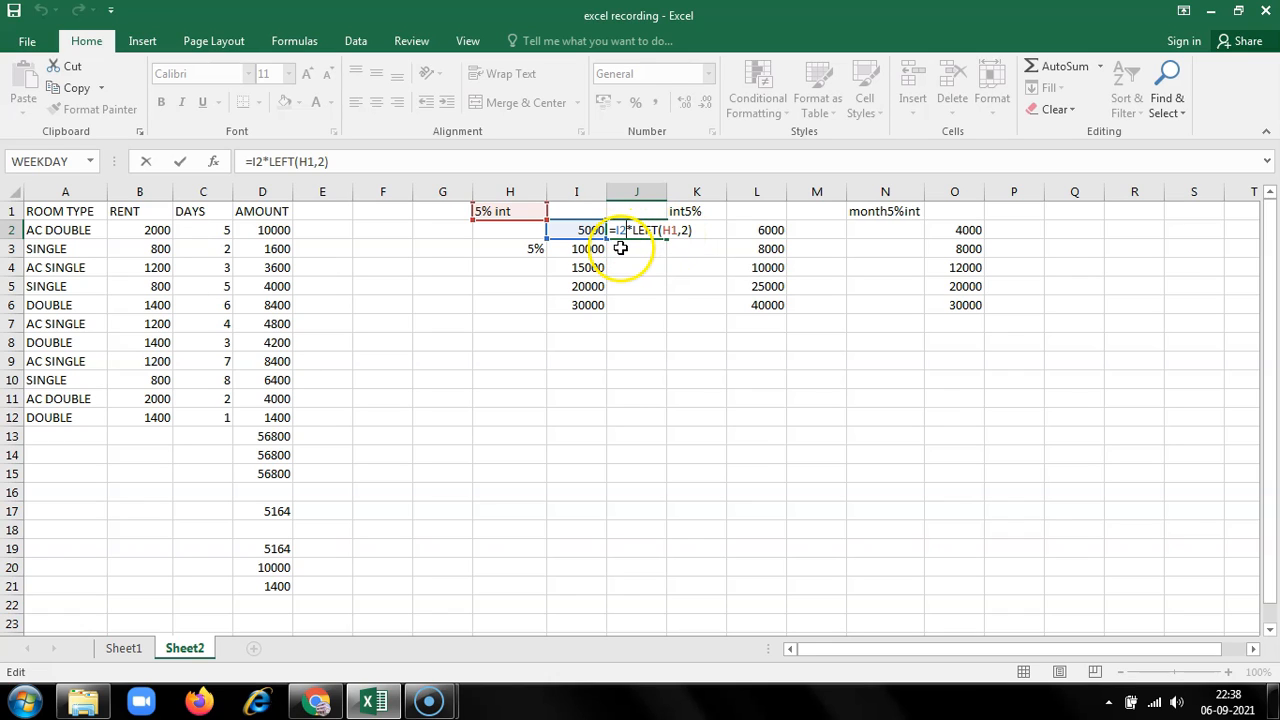
{"action": "left_click", "coordinate": [704, 230]}
{"action": "key", "text": "Return"}
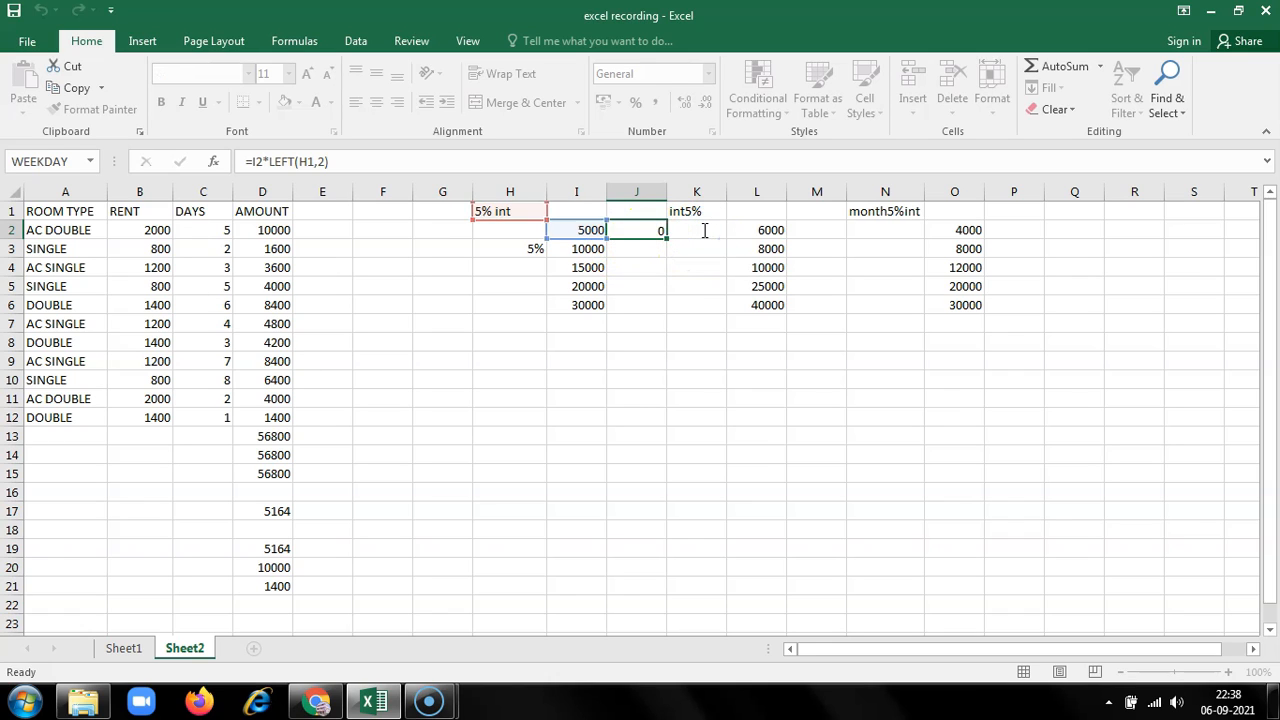
{"action": "left_click", "coordinate": [623, 230]}
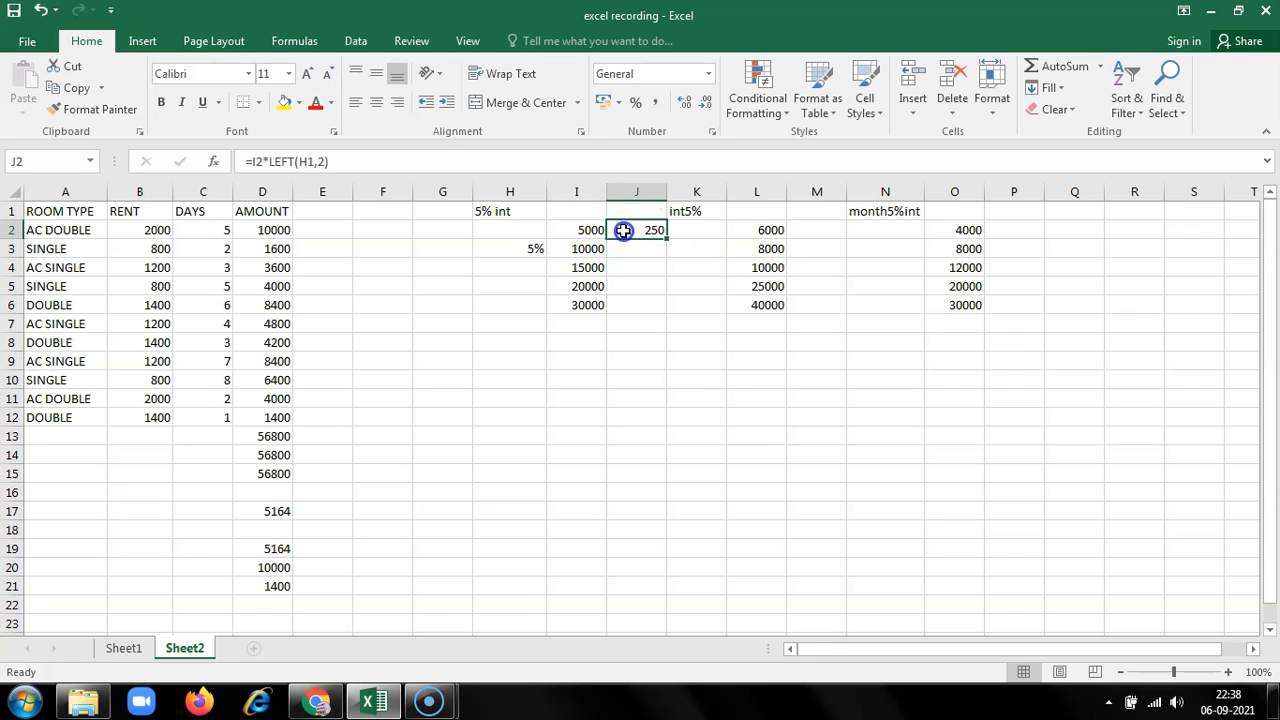
{"action": "left_click_drag", "start_coordinate": [666, 239], "coordinate": [665, 306]}
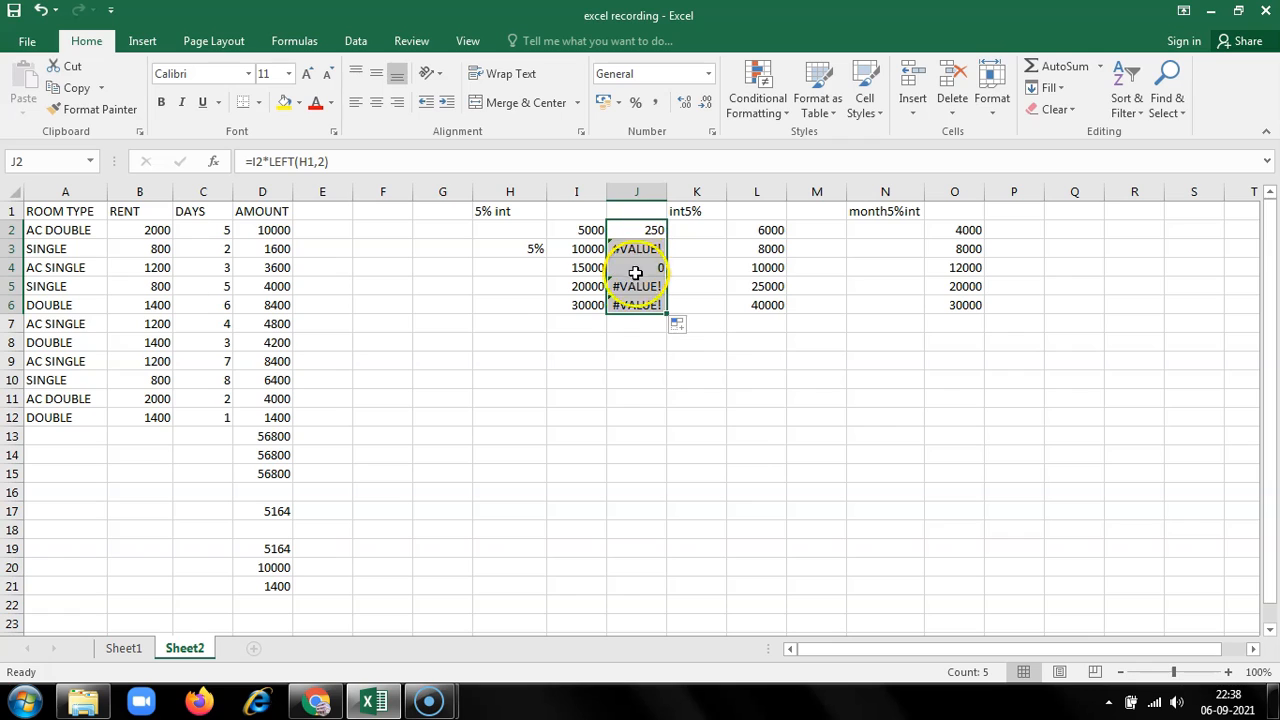
{"action": "left_click_drag", "start_coordinate": [630, 249], "coordinate": [628, 306]}
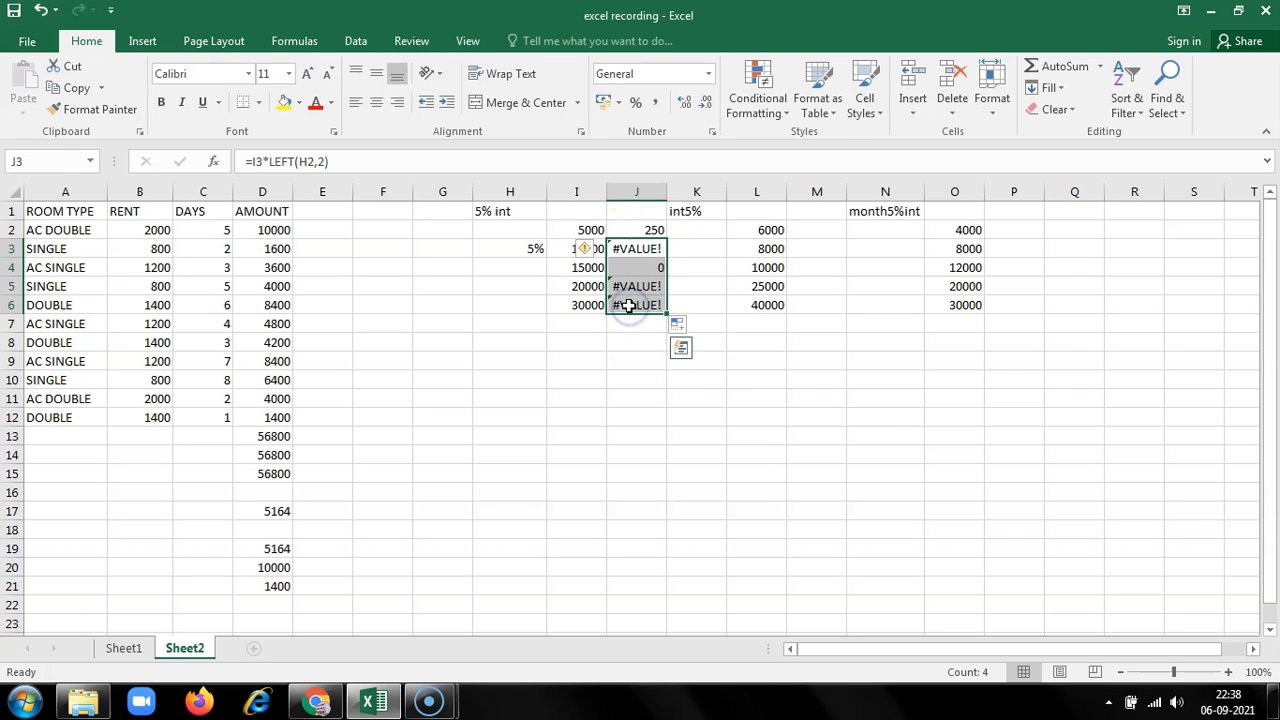
{"action": "key", "text": "Delete"}
Delete the separate 5% rate from H3.
{"action": "left_click", "coordinate": [503, 214]}
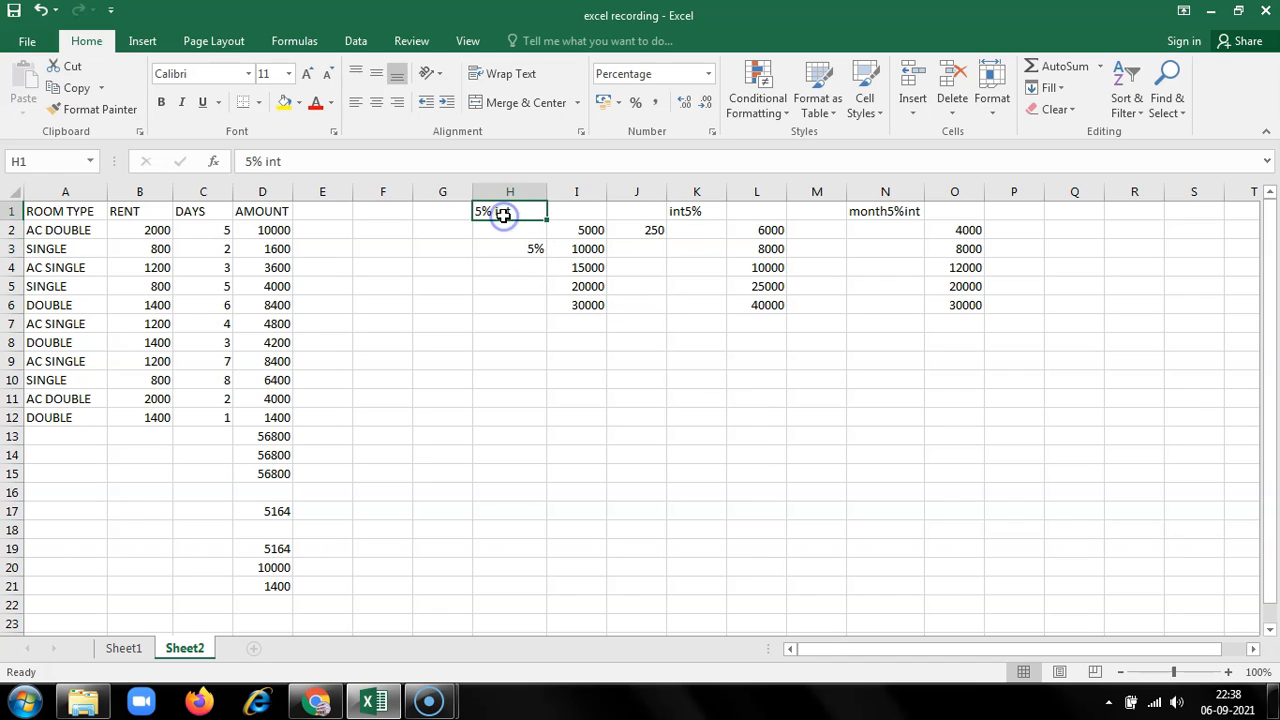
{"action": "left_click", "coordinate": [495, 233]}
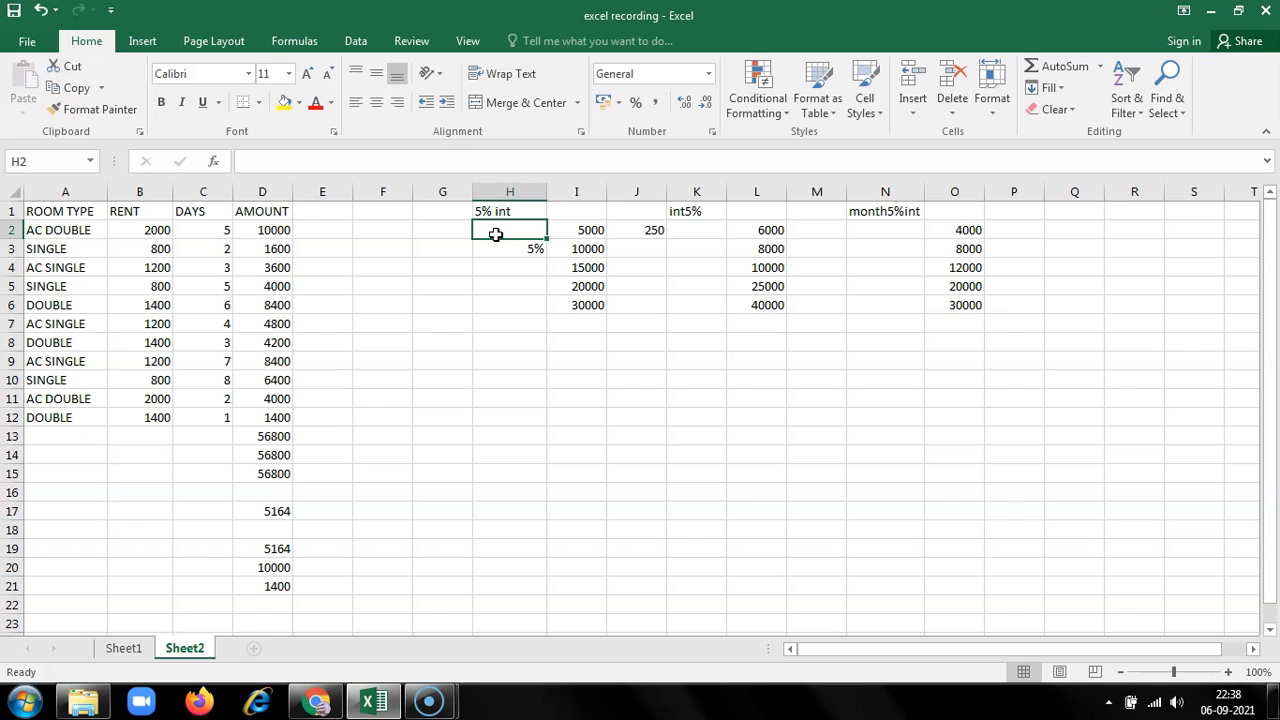
{"action": "left_click", "coordinate": [501, 251]}
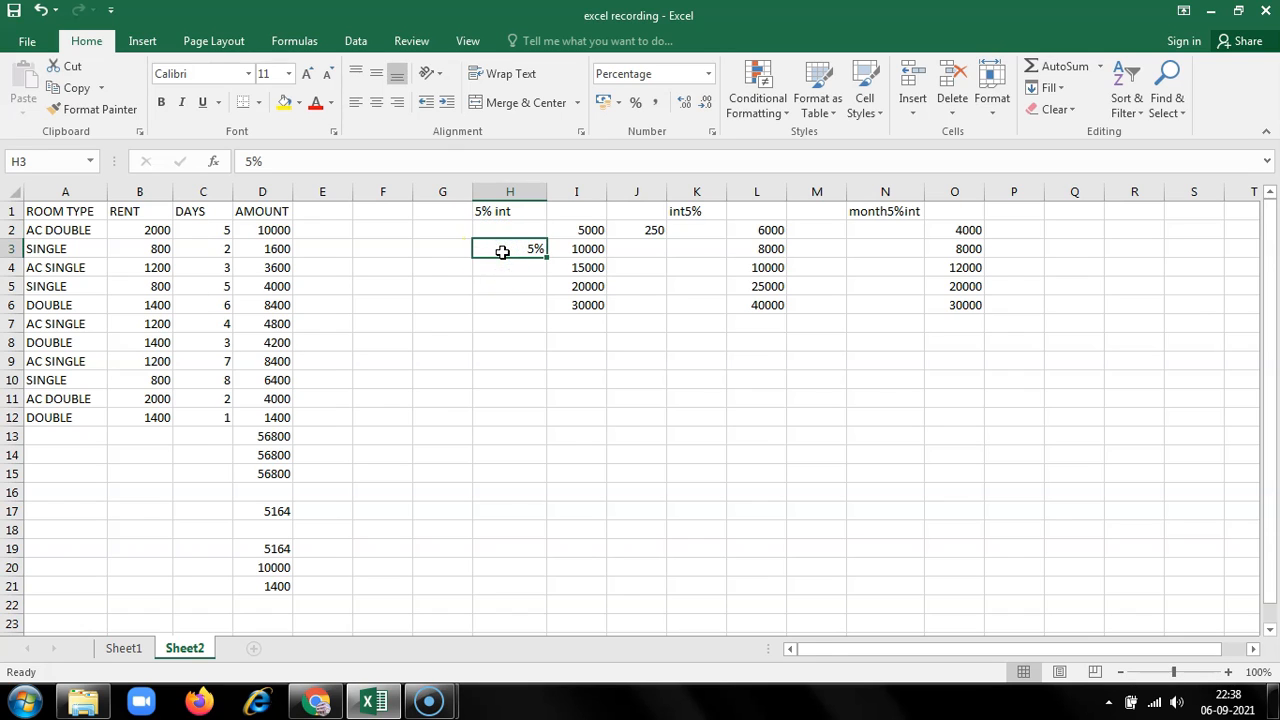
Make the H1 reference in J2 absolute, as =I2*LEFT($H$1,2), copy the formula down to J6 and check the copies.
{"action": "double_click", "coordinate": [650, 230]}
{"action": "left_click", "coordinate": [662, 233]}
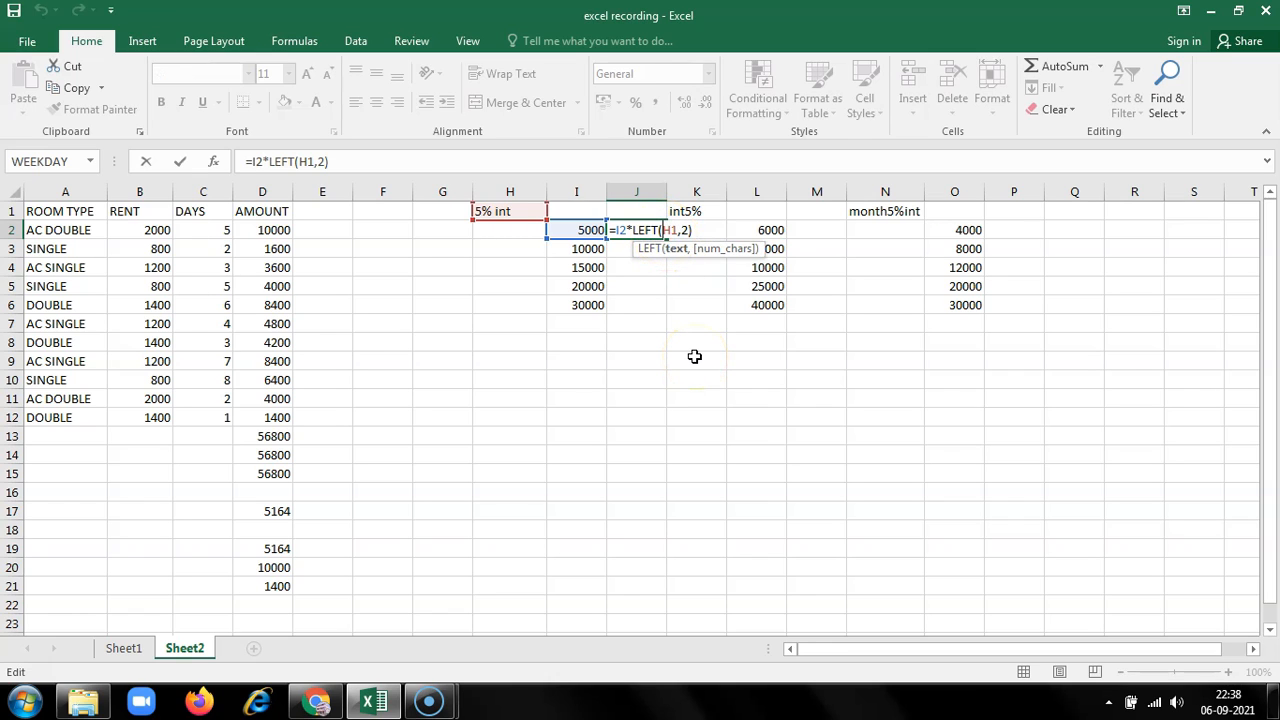
{"action": "type", "text": "$H$"}
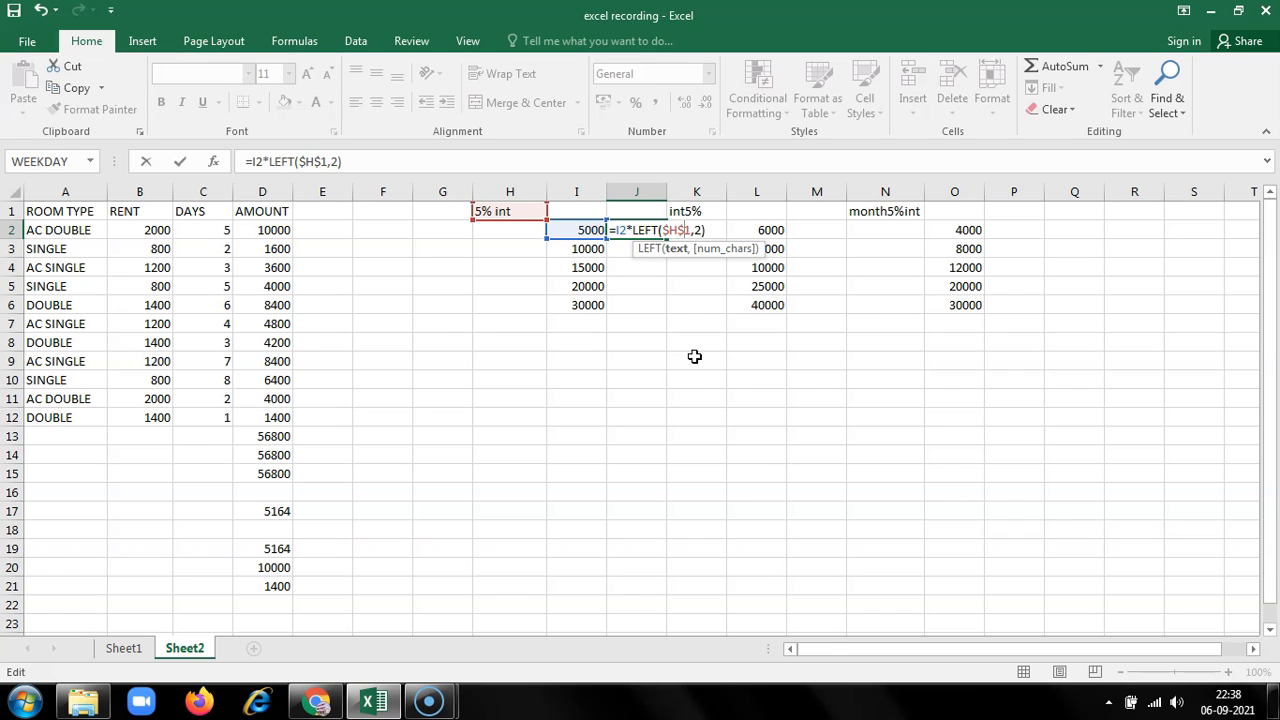
{"action": "key", "text": "Return"}
{"action": "left_click", "coordinate": [625, 230]}
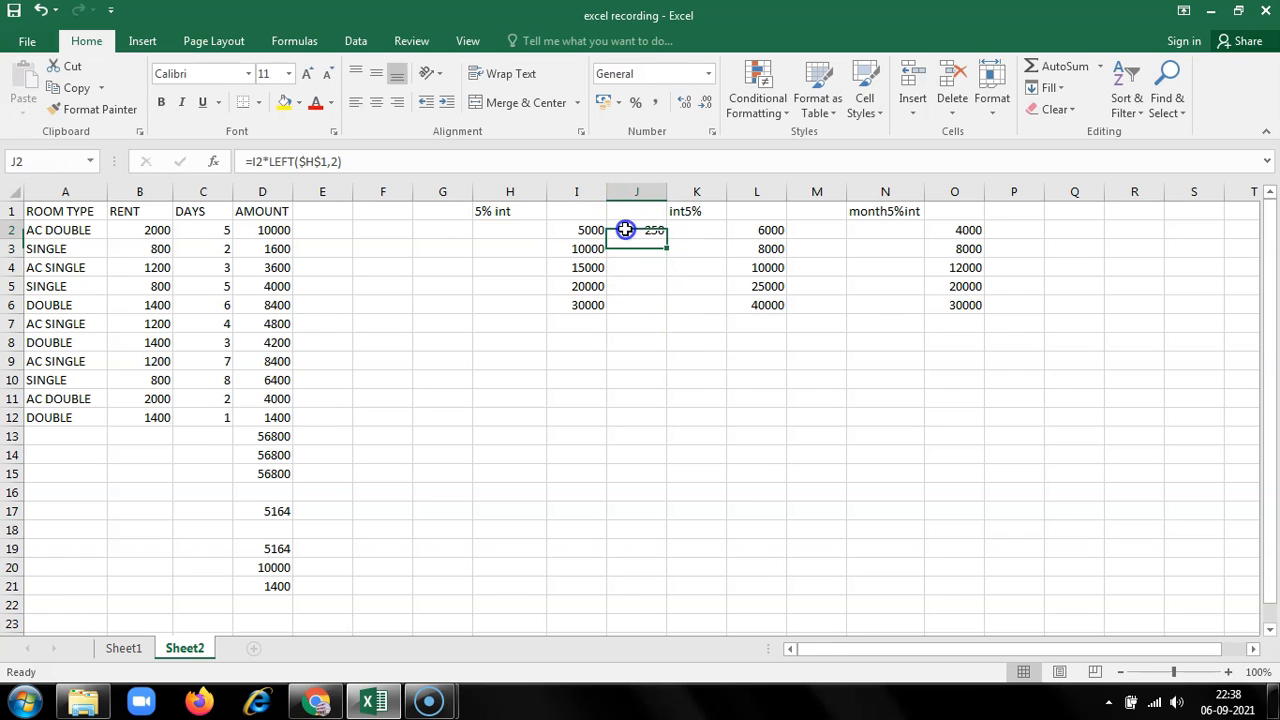
{"action": "left_click_drag", "start_coordinate": [668, 241], "coordinate": [657, 309]}
{"action": "left_click", "coordinate": [631, 265]}
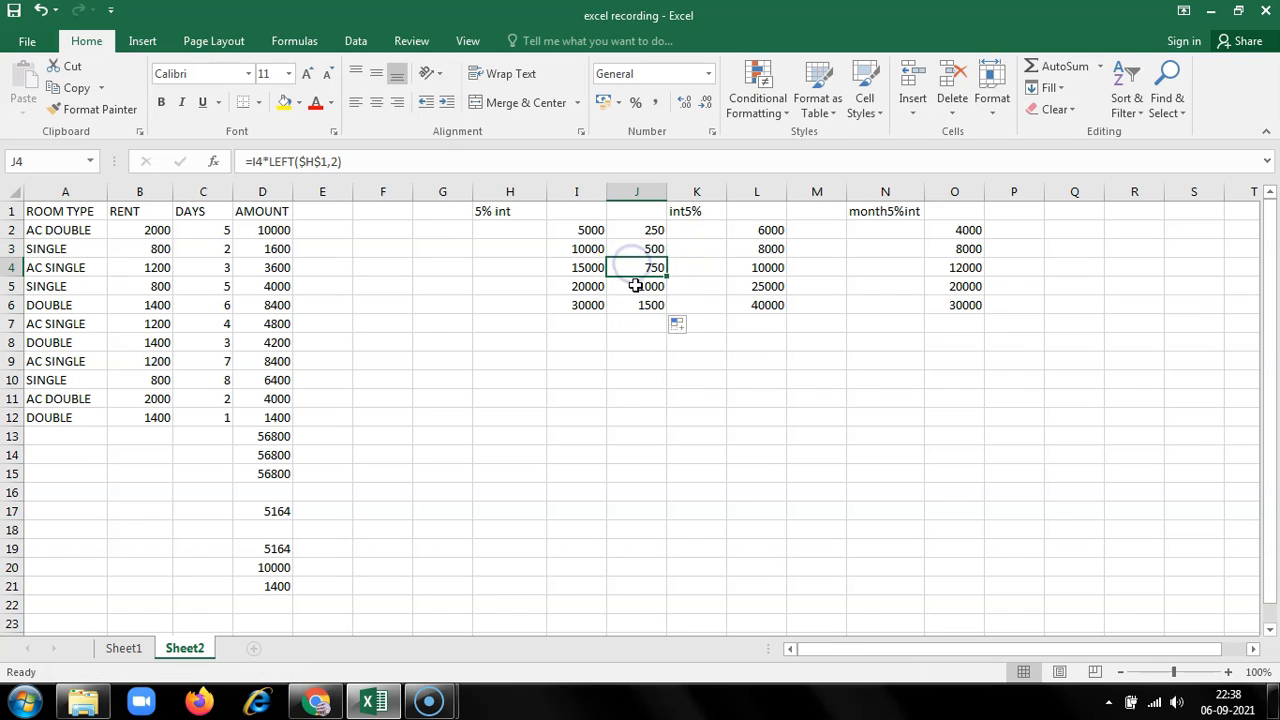
{"action": "left_click", "coordinate": [638, 308]}
{"action": "left_click", "coordinate": [623, 250]}
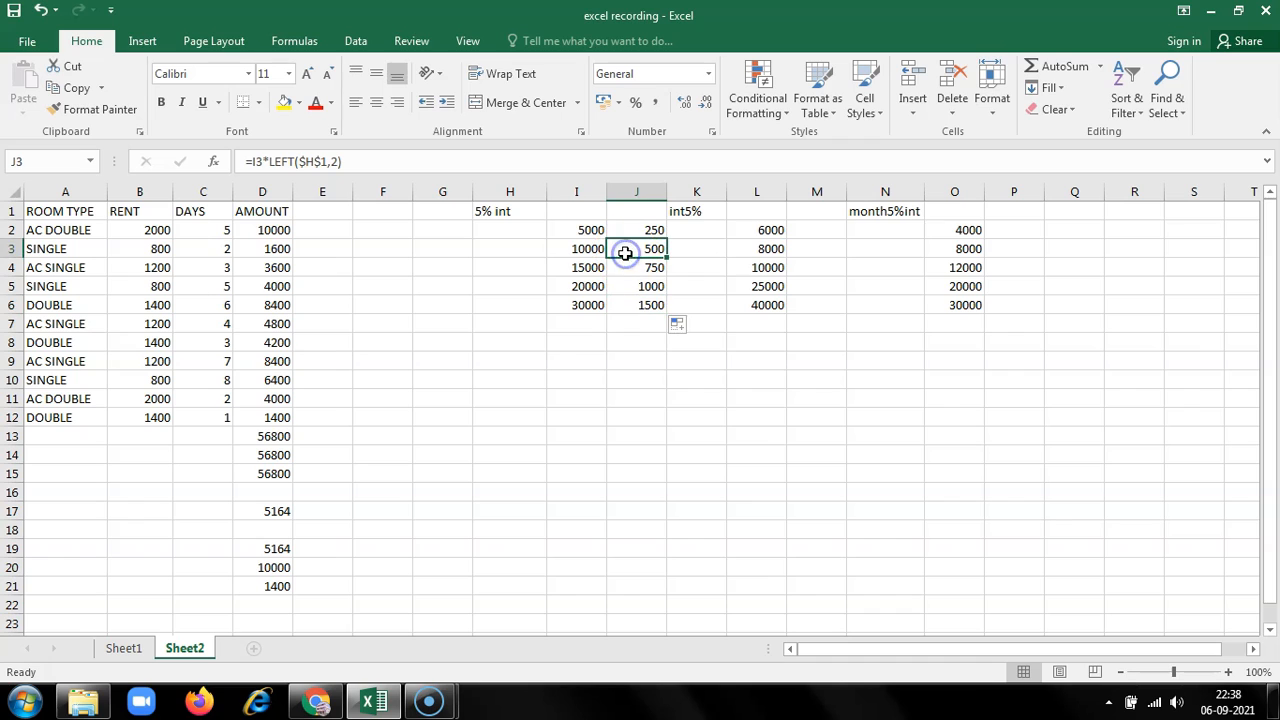
{"action": "left_click", "coordinate": [625, 228]}
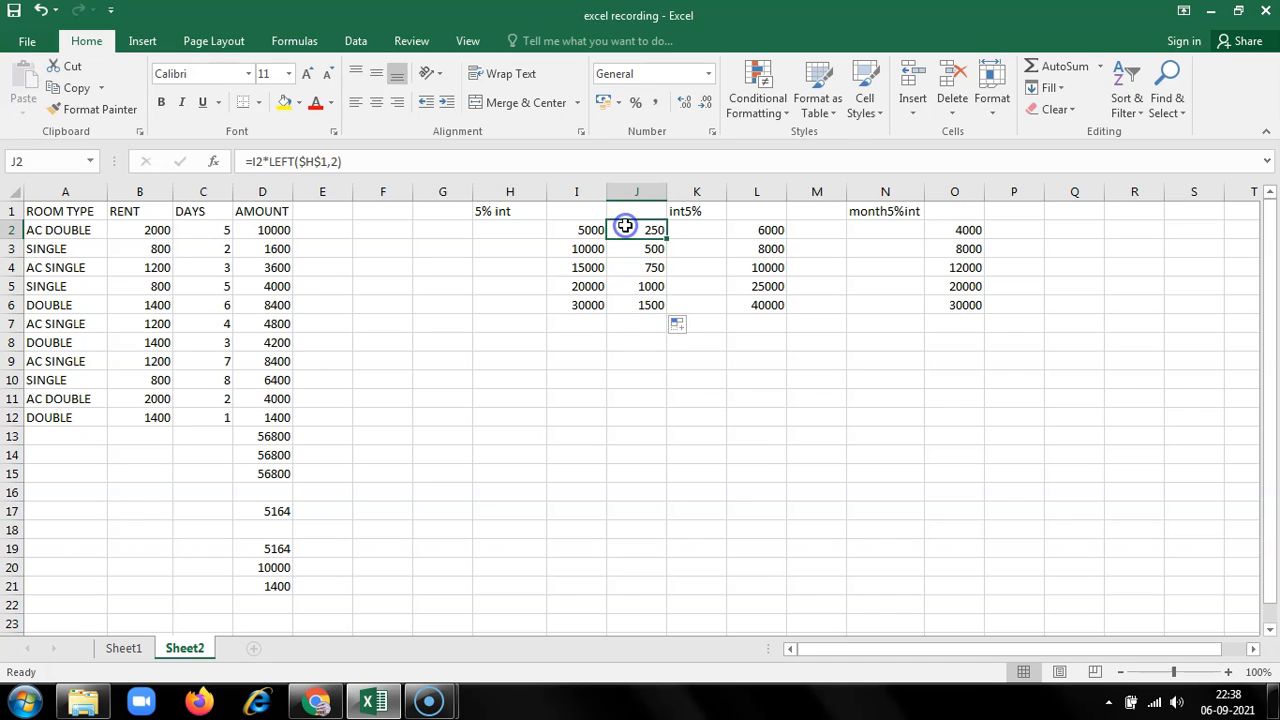
Enter =l2*right(k1,2) in M2 to calculate interest with the rate from the last two characters of K1.
{"action": "left_click", "coordinate": [486, 213]}
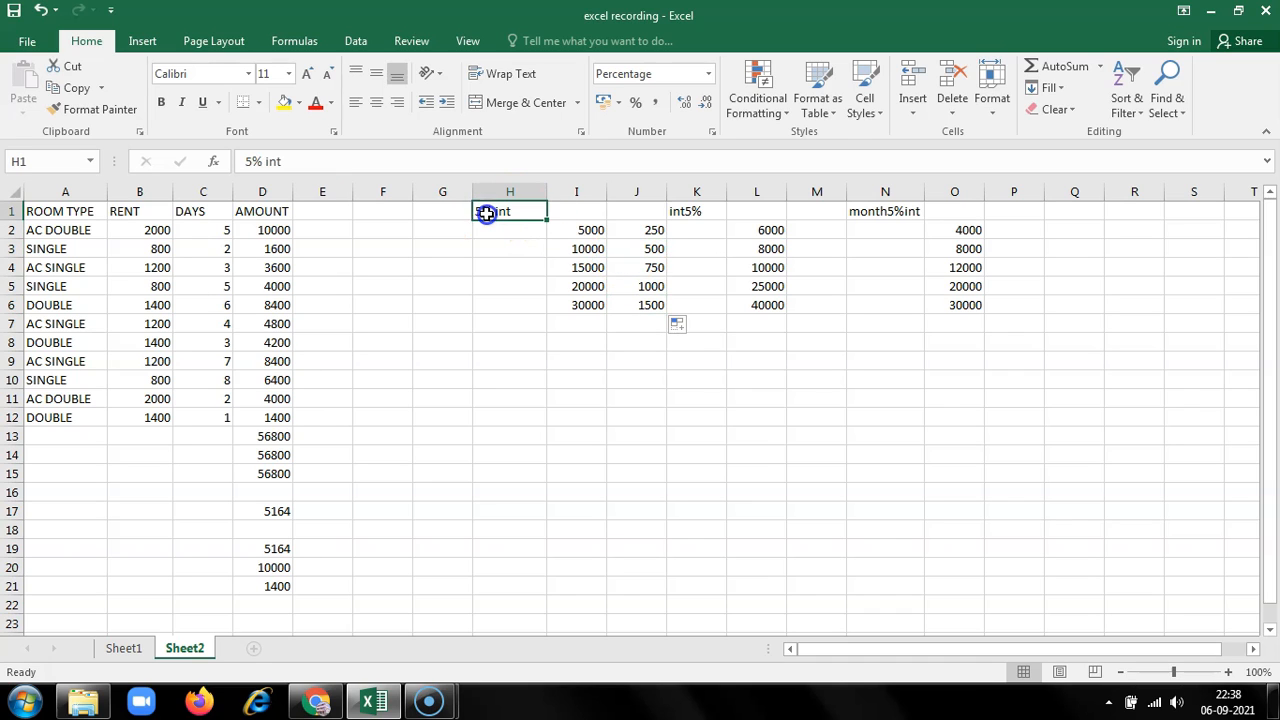
{"action": "left_click", "coordinate": [640, 231]}
{"action": "left_click", "coordinate": [694, 212]}
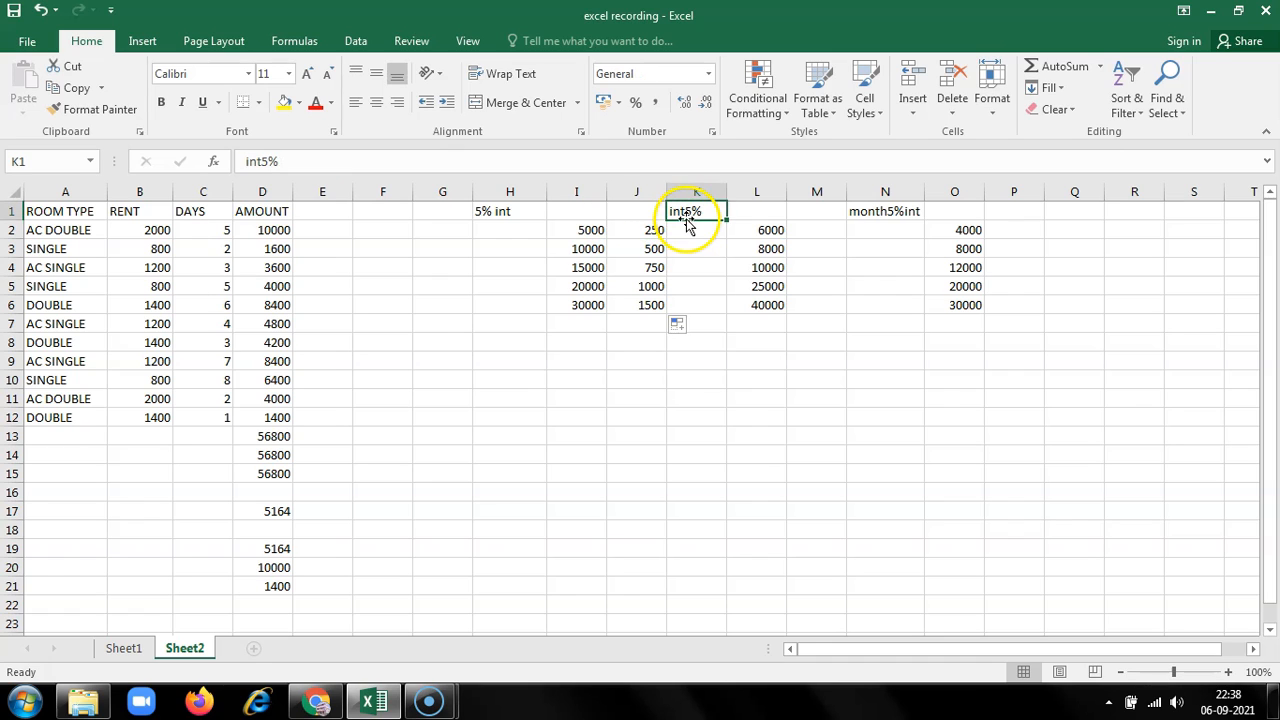
{"action": "left_click", "coordinate": [714, 217]}
{"action": "left_click", "coordinate": [810, 230]}
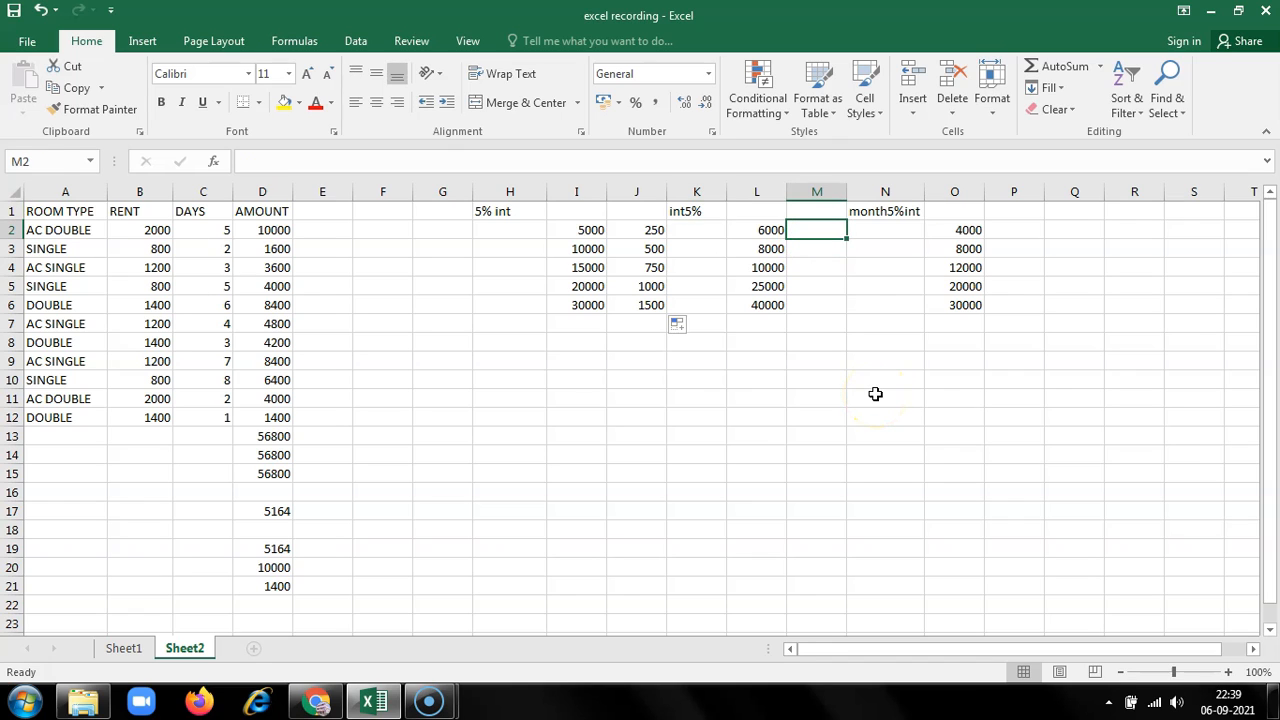
{"action": "type", "text": "="}
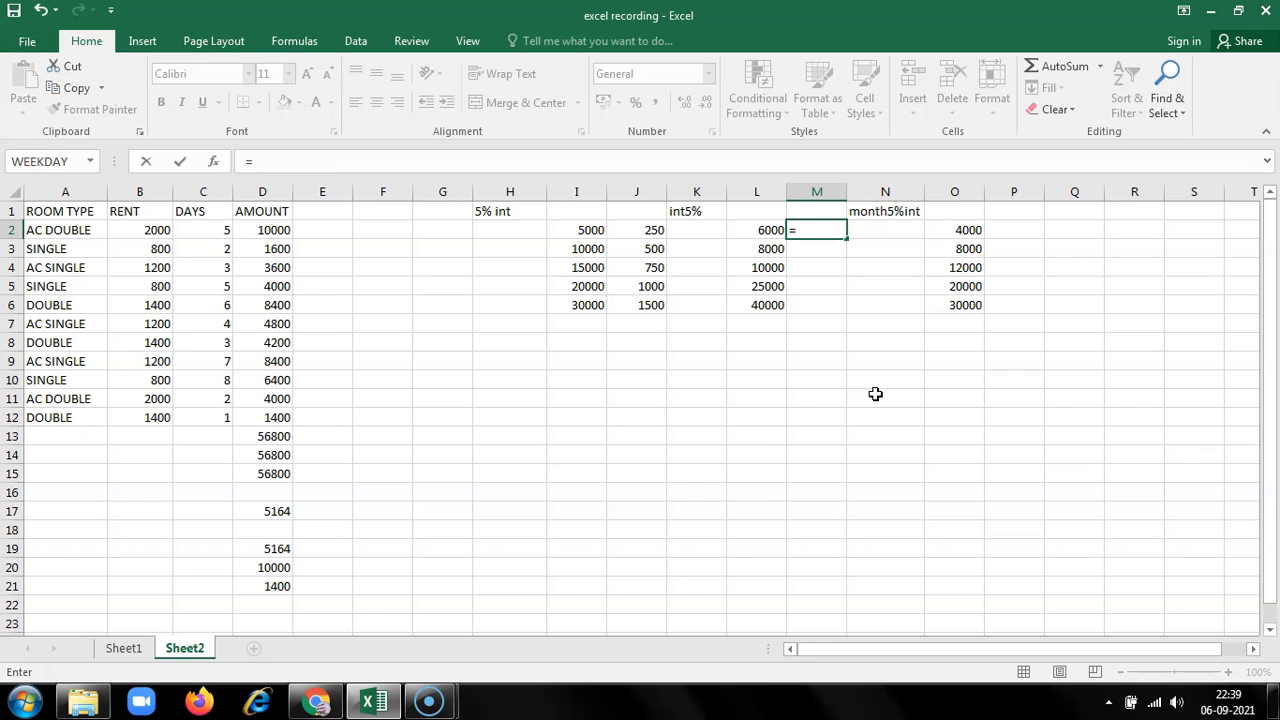
{"action": "type", "text": "l2*right"}
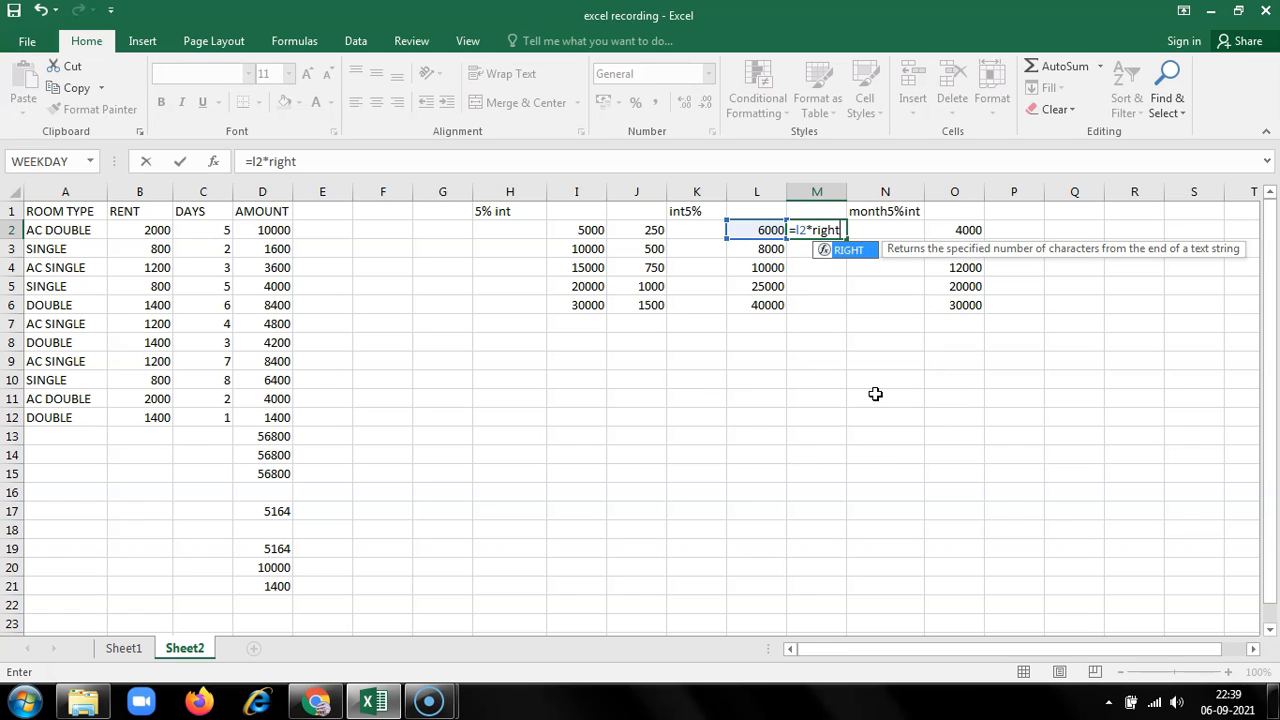
{"action": "type", "text": "(k1"}
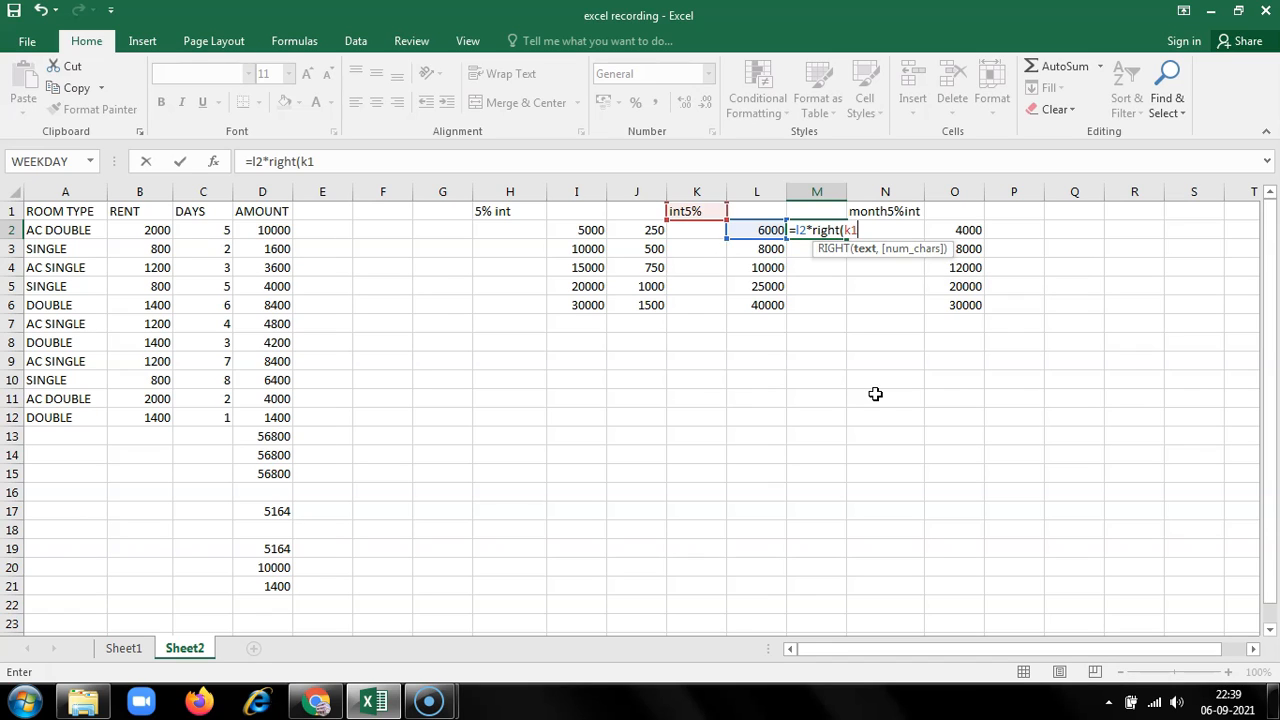
{"action": "type", "text": ",2"}
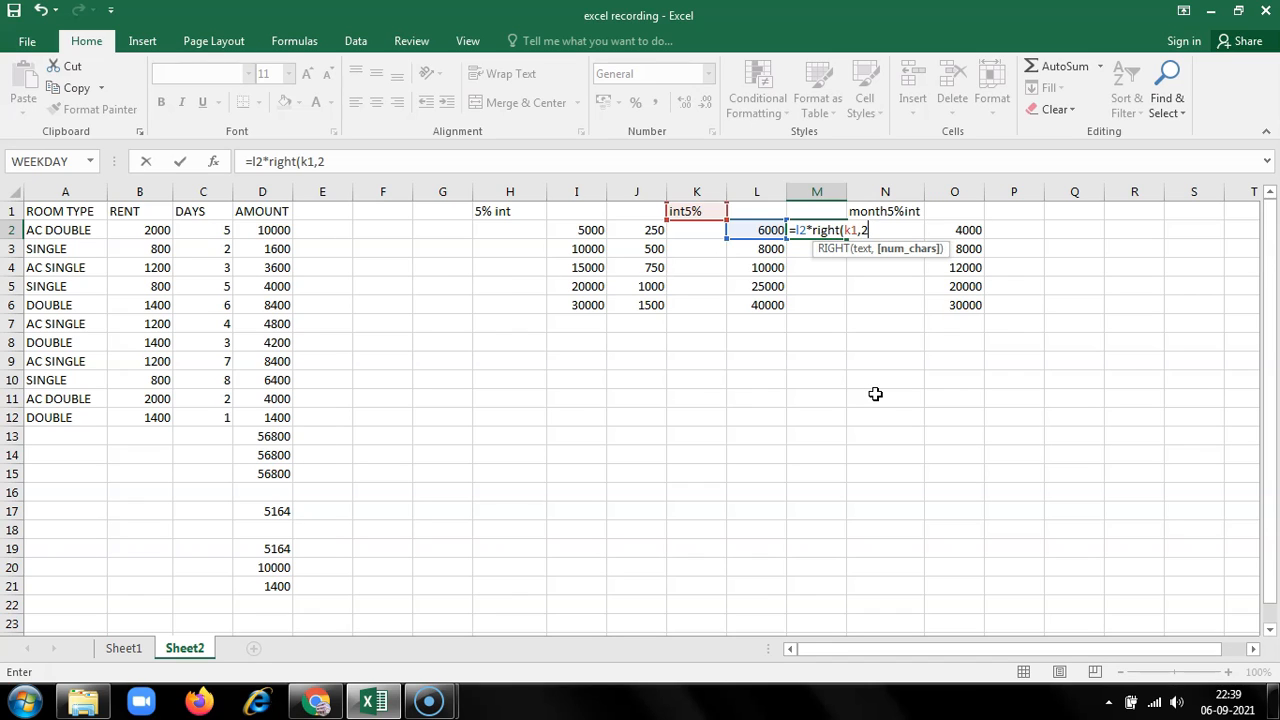
{"action": "type", "text": ")"}
{"action": "key", "text": "Return"}
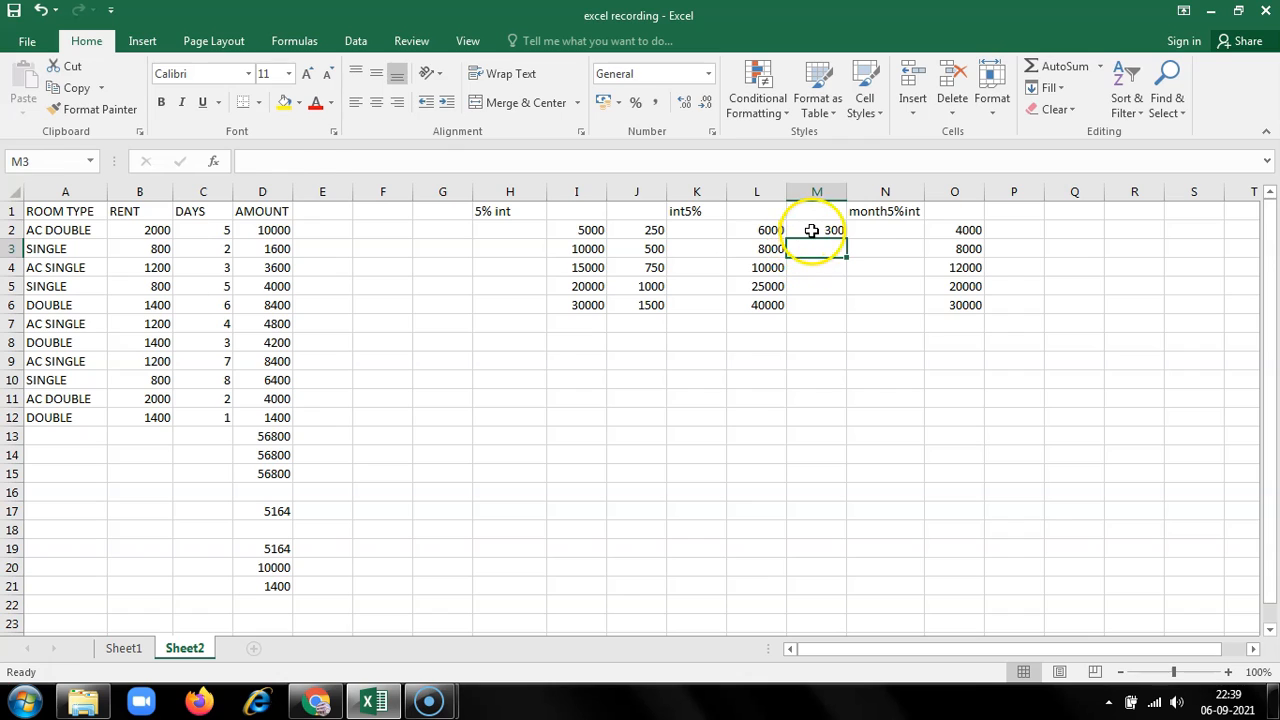
Make the K1 reference in M2 absolute, as =L2*RIGHT($K$1,2).
{"action": "double_click", "coordinate": [812, 230]}
{"action": "left_click", "coordinate": [852, 230]}
{"action": "type", "text": "$K1,2"}
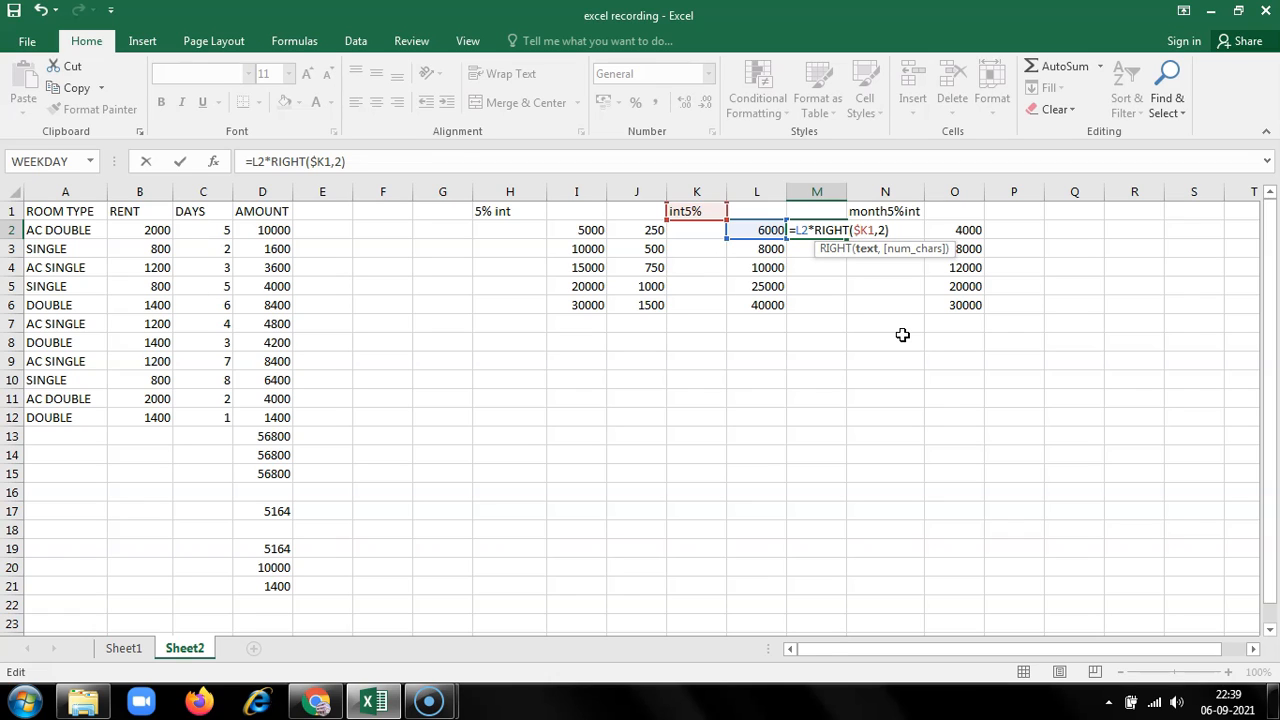
{"action": "type", "text": "$"}
{"action": "key", "text": "Return"}
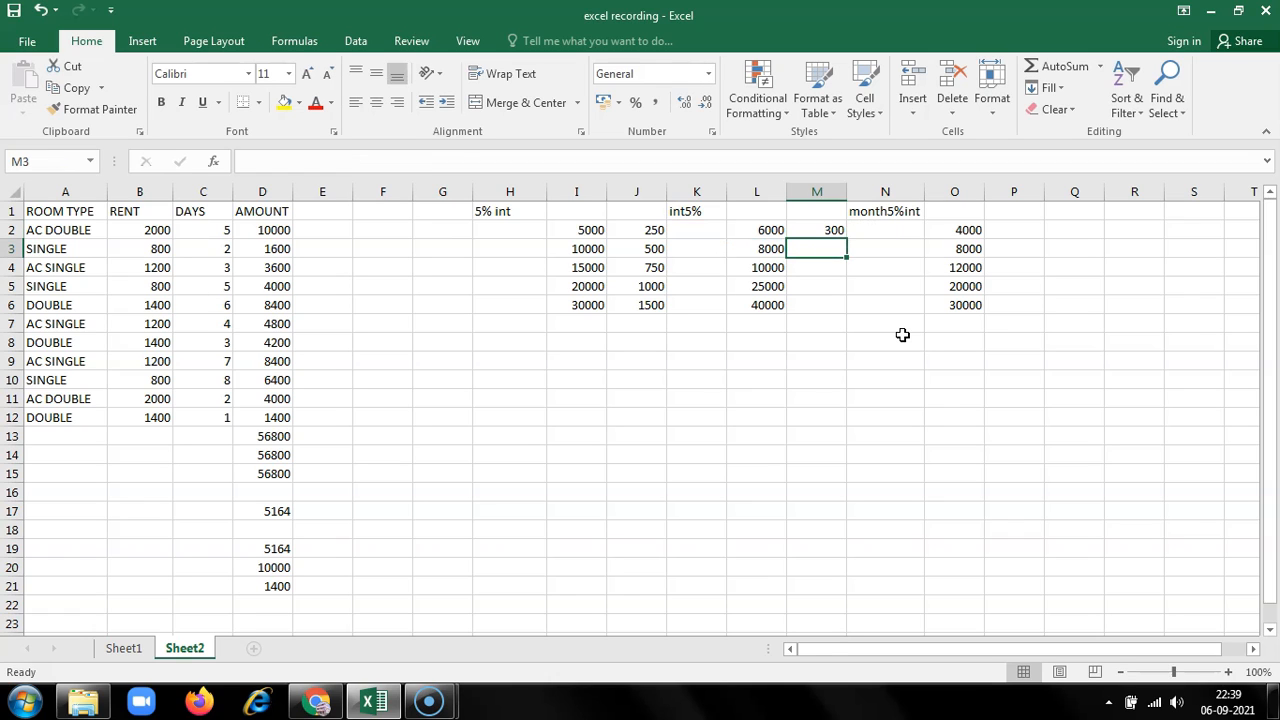
Copy the RIGHT formula from M2 down to M6 and check the copies against the rate labels in H1 and K1.
{"action": "left_click", "coordinate": [822, 228]}
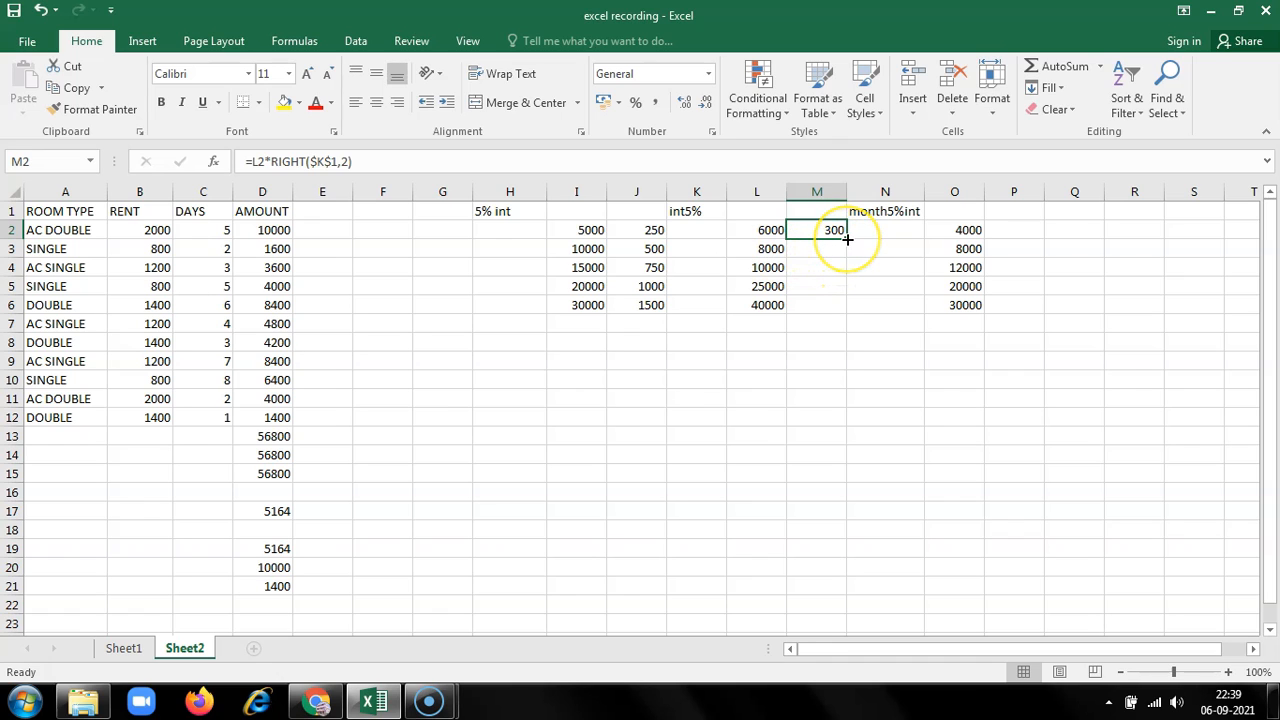
{"action": "left_click_drag", "start_coordinate": [847, 239], "coordinate": [836, 314]}
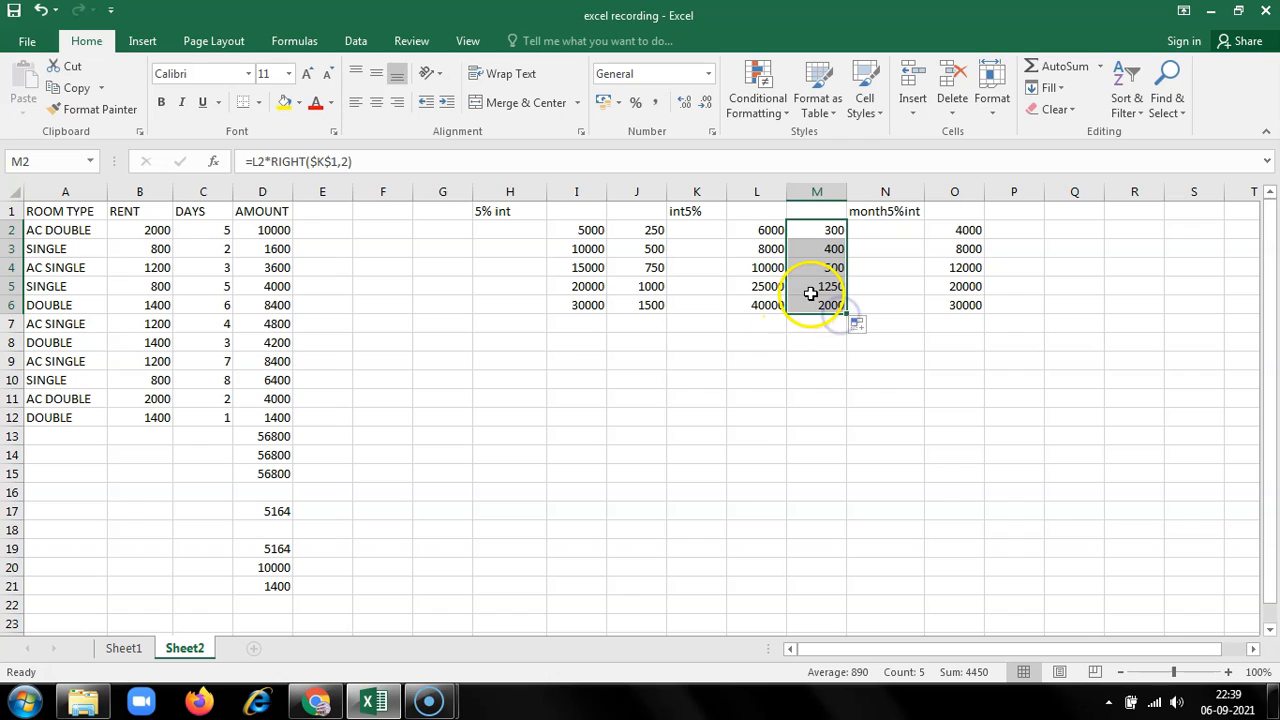
{"action": "left_click", "coordinate": [809, 305]}
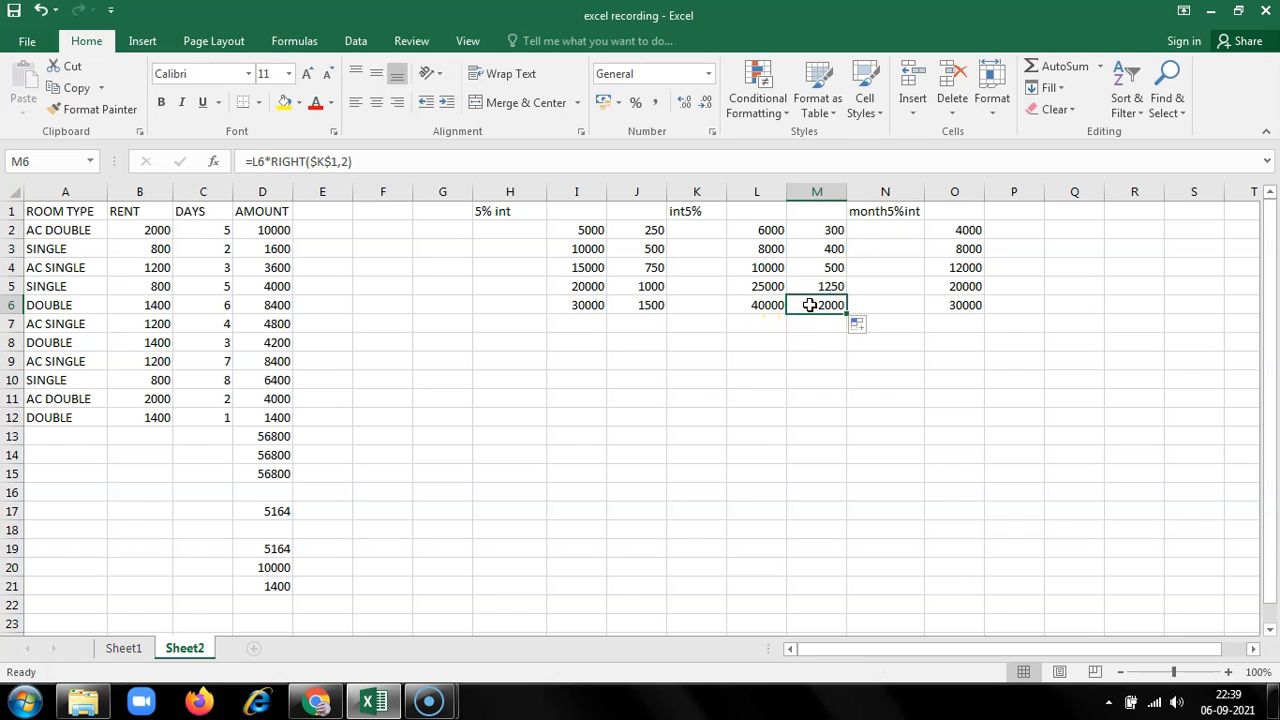
{"action": "left_click", "coordinate": [497, 215]}
{"action": "left_click", "coordinate": [711, 217]}
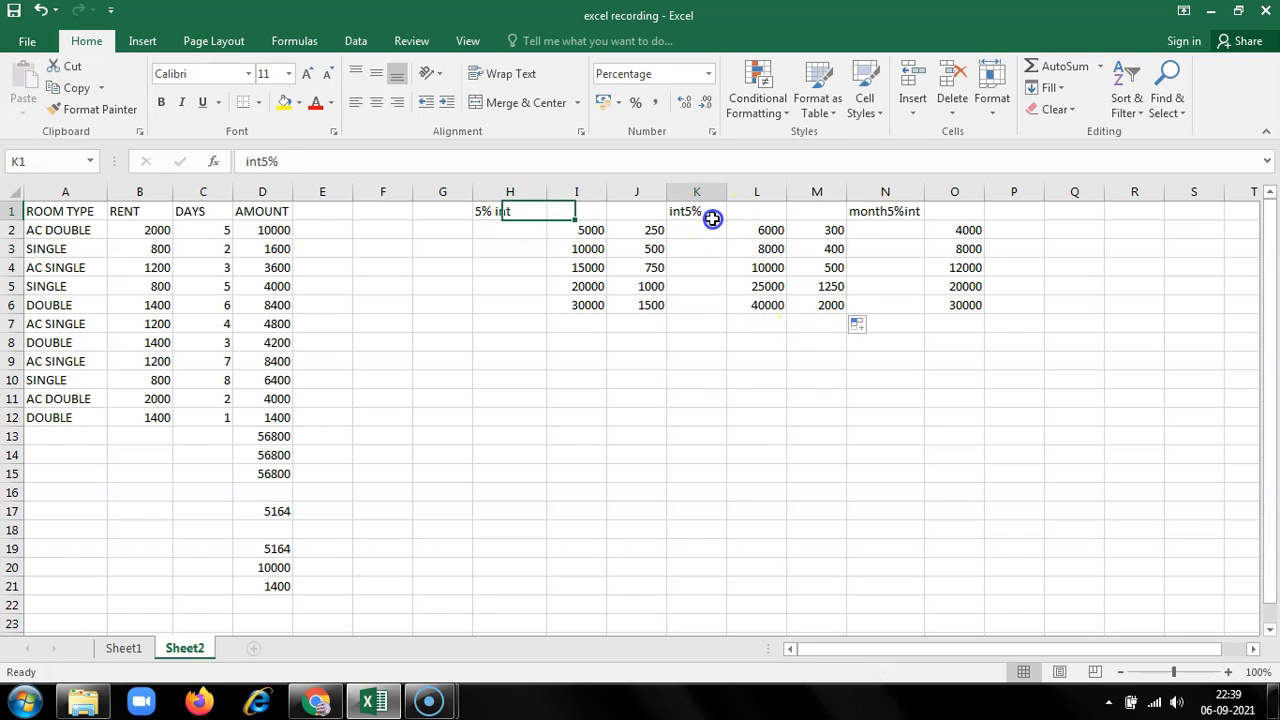
{"action": "left_click", "coordinate": [831, 265]}
Enter =o2*mid(n1,6,2) in P2 to calculate interest with the two-character rate starting at the sixth character of N1.
{"action": "left_click", "coordinate": [872, 213]}
{"action": "left_click", "coordinate": [1010, 232]}
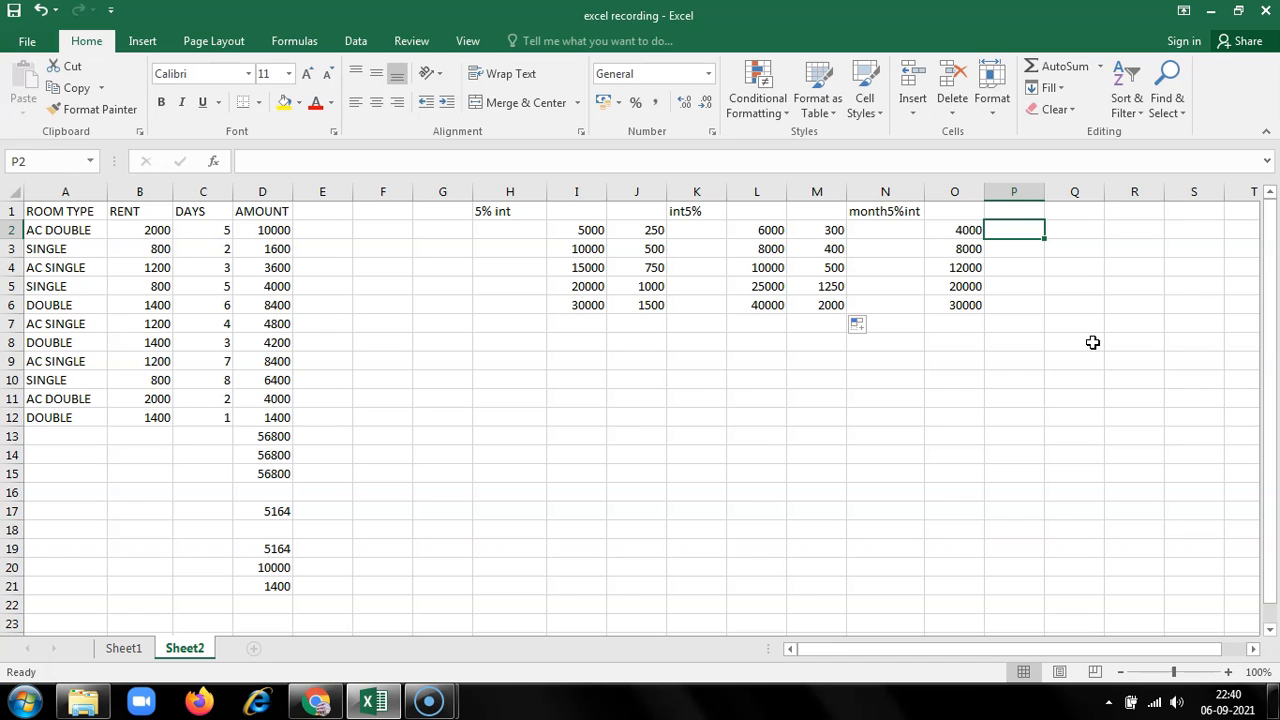
{"action": "type", "text": "="}
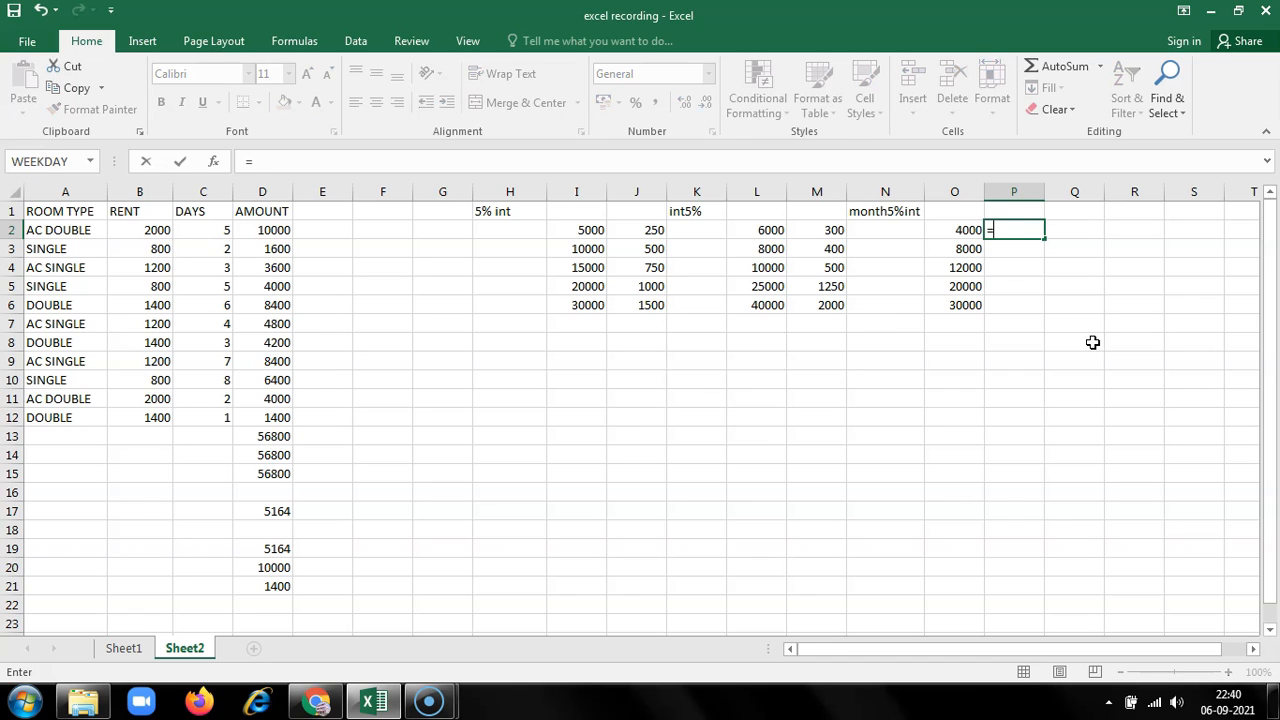
{"action": "type", "text": "o2*"}
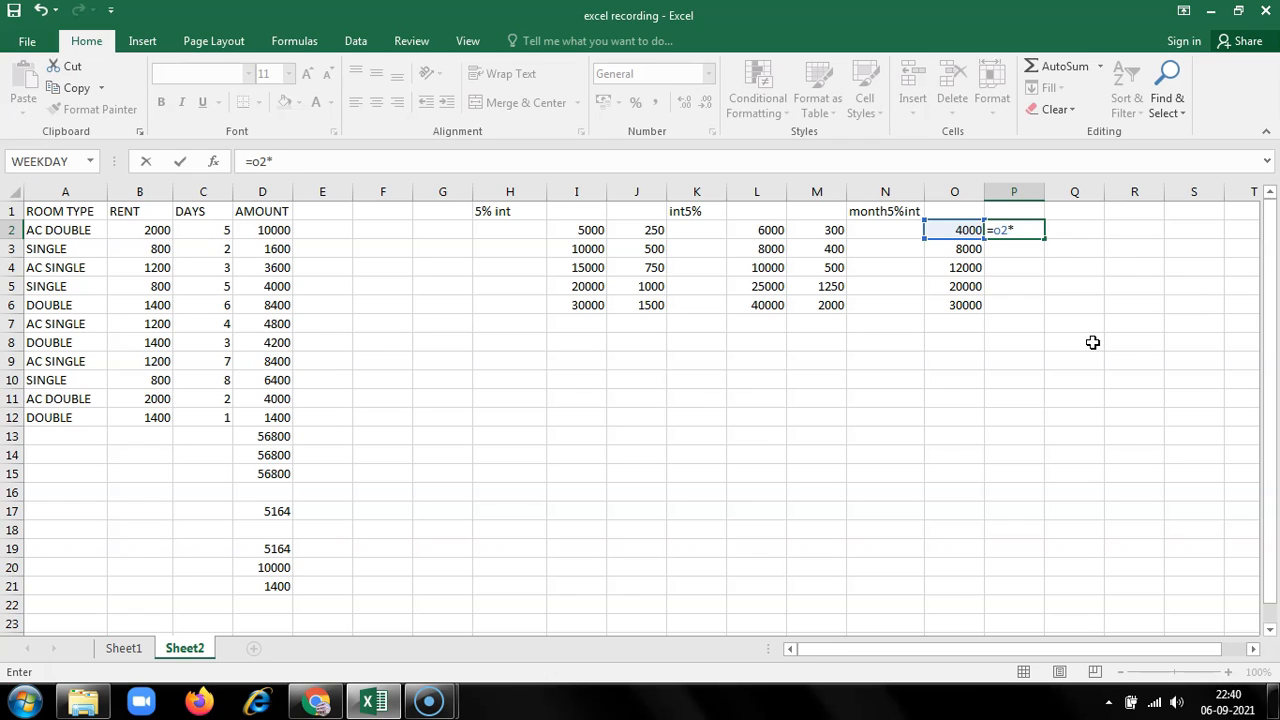
{"action": "type", "text": "mid"}
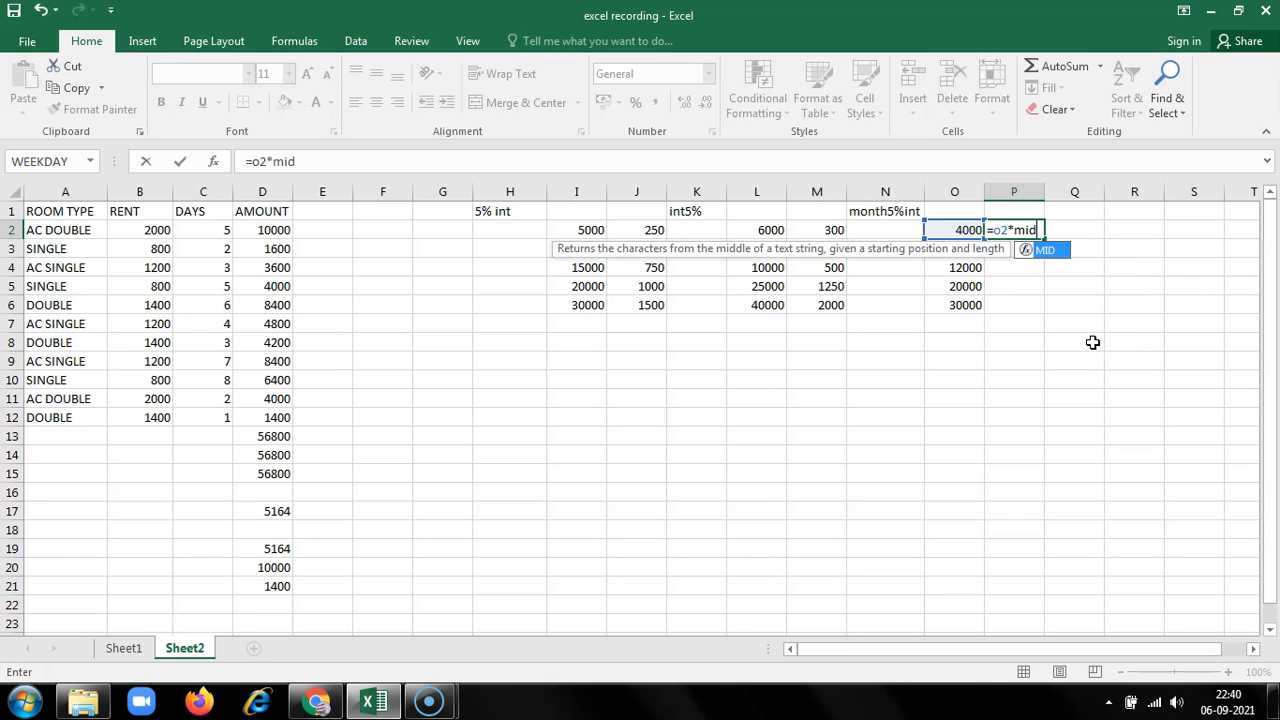
{"action": "type", "text": "("}
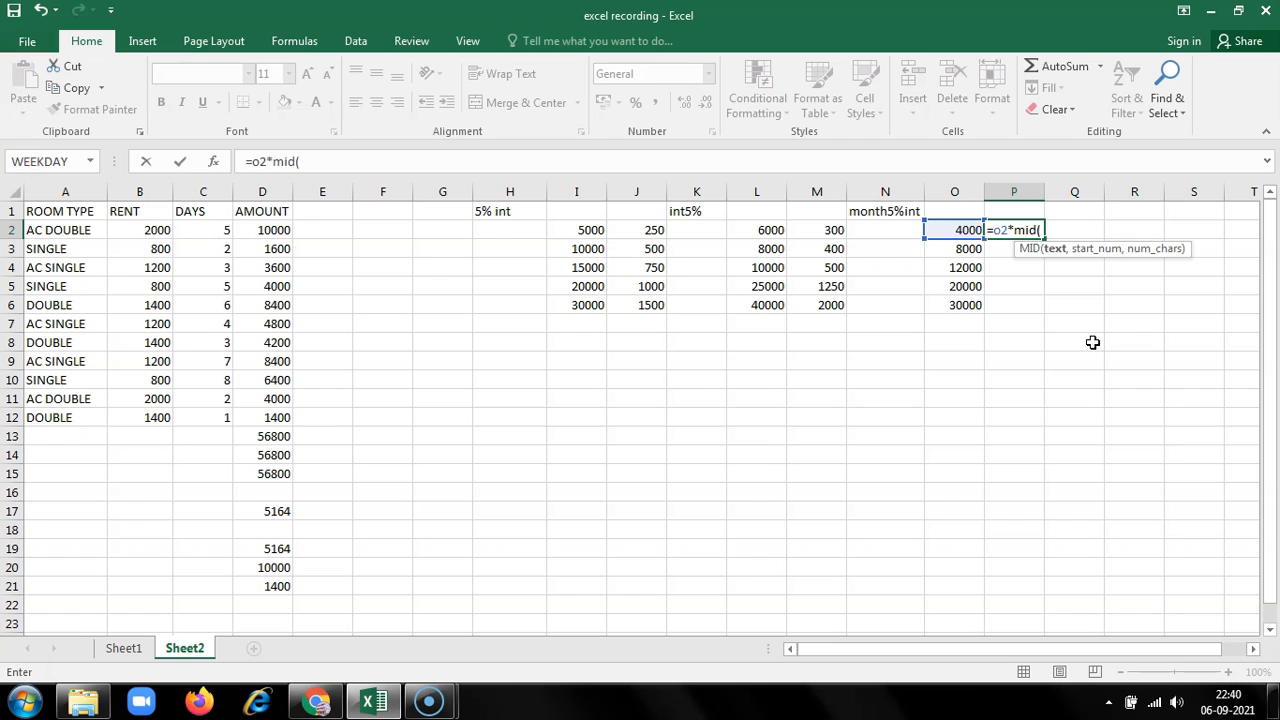
{"action": "type", "text": "n1"}
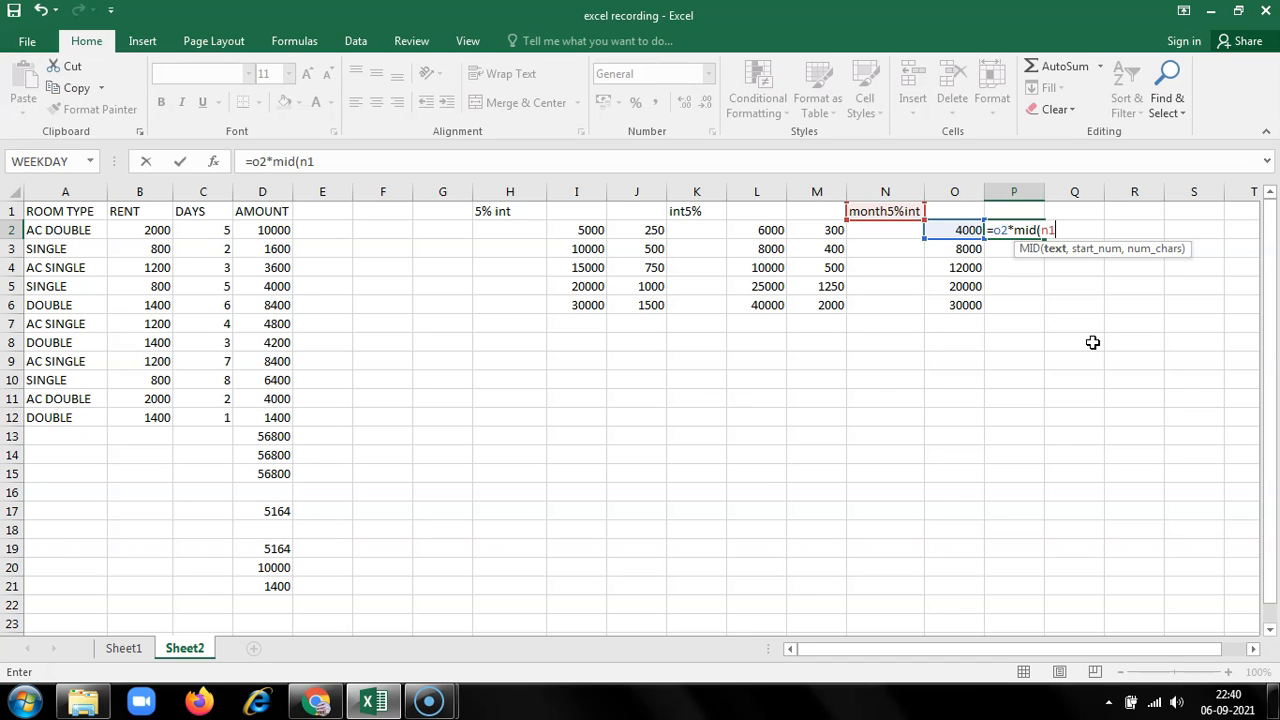
{"action": "type", "text": ","}
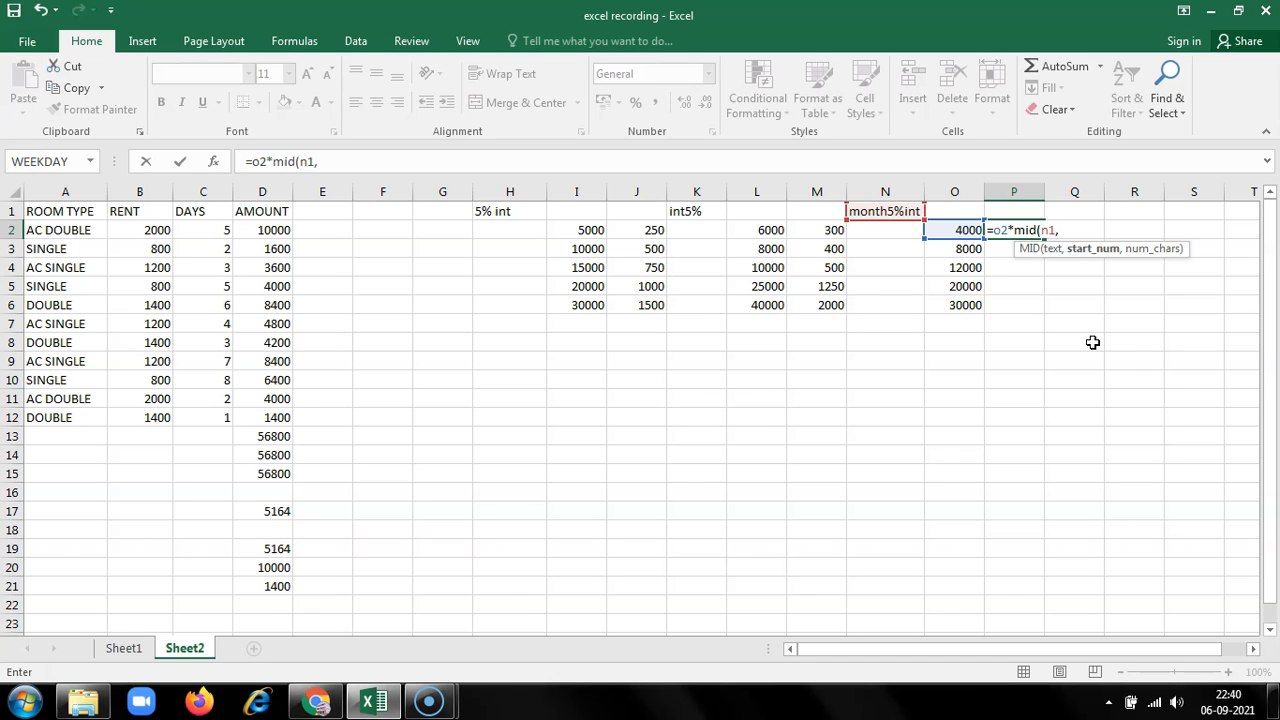
{"action": "type", "text": "6,2"}
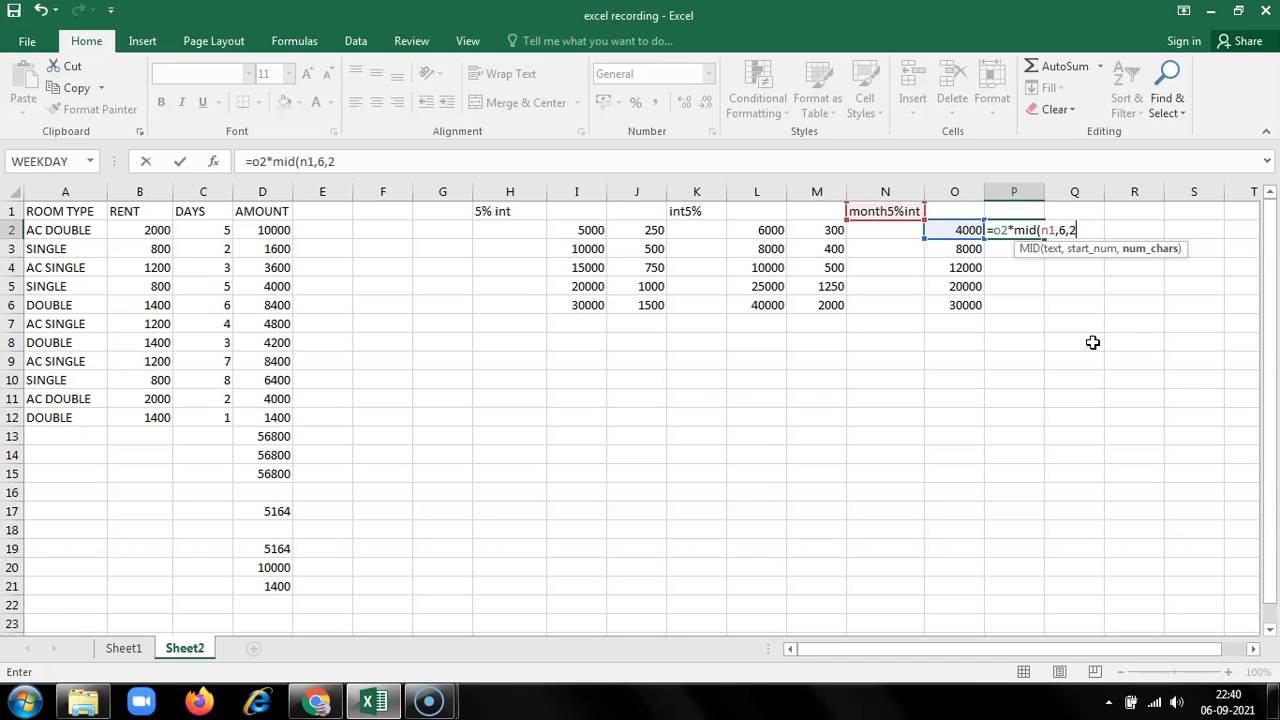
{"action": "type", "text": ")"}
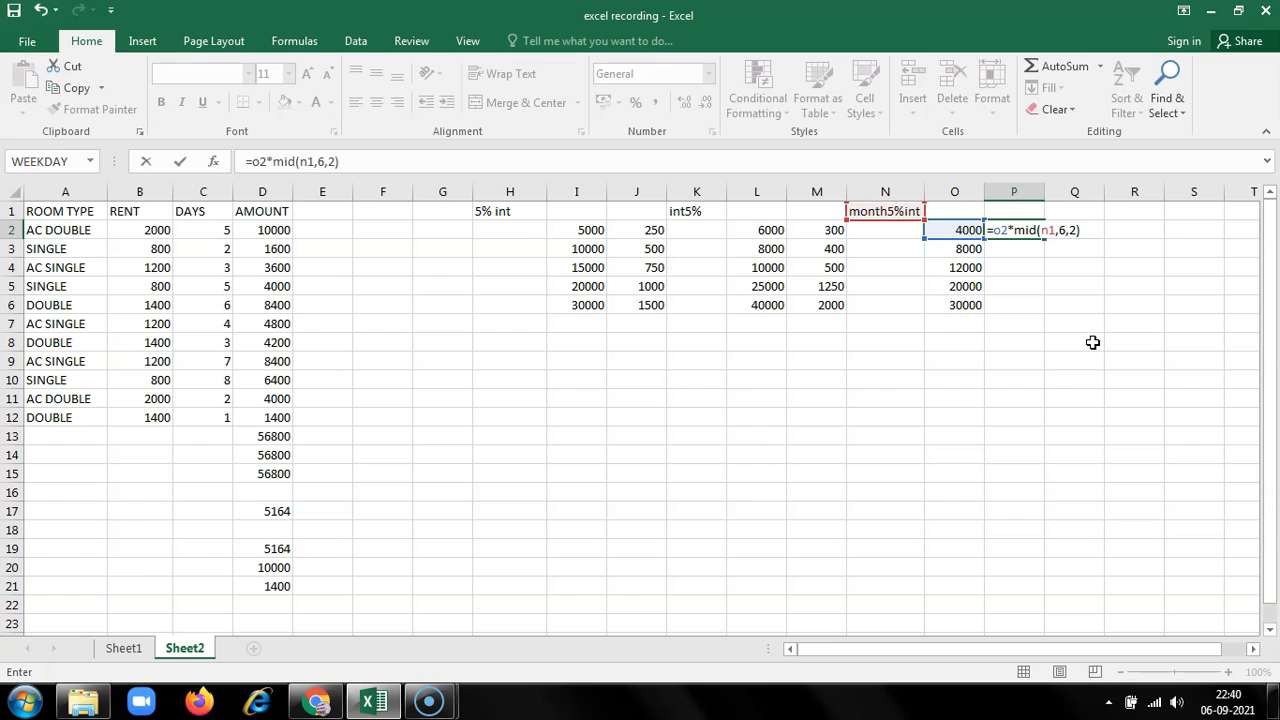
{"action": "key", "text": "Return"}
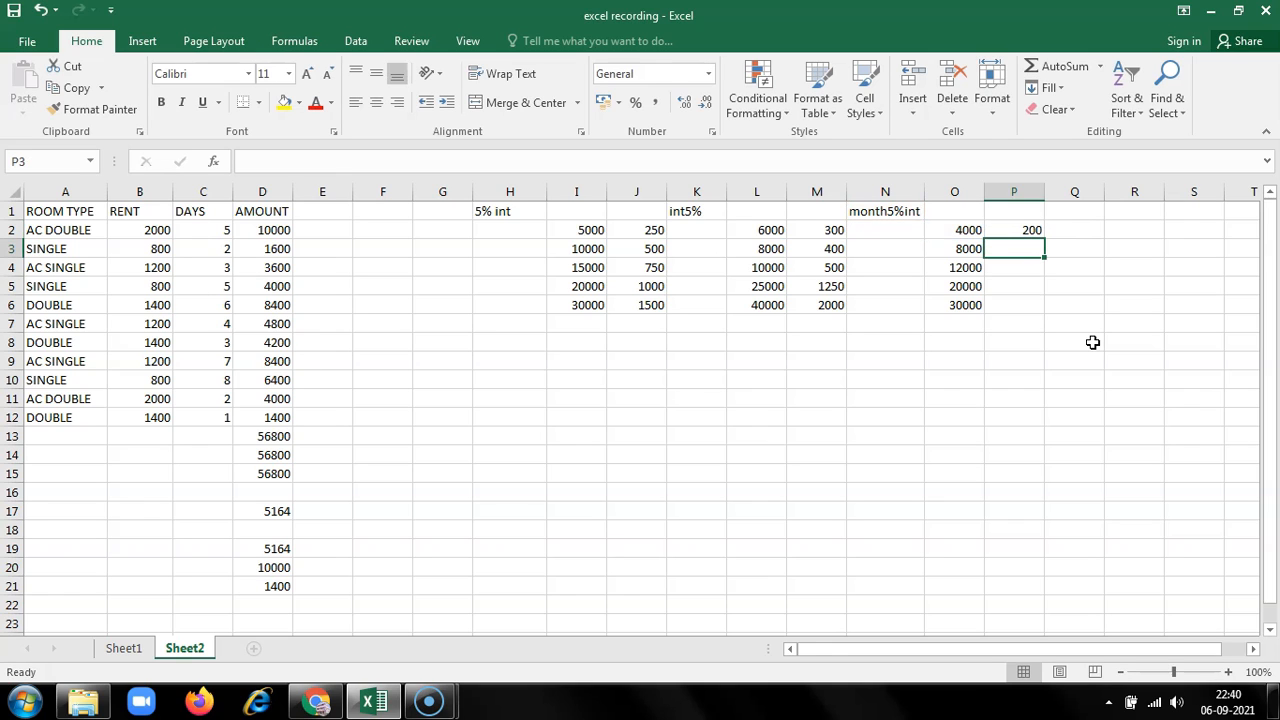
Try copying the relative MID formula from P2 down to P6, and clear the copies in P3:P6.
{"action": "left_click", "coordinate": [1006, 230]}
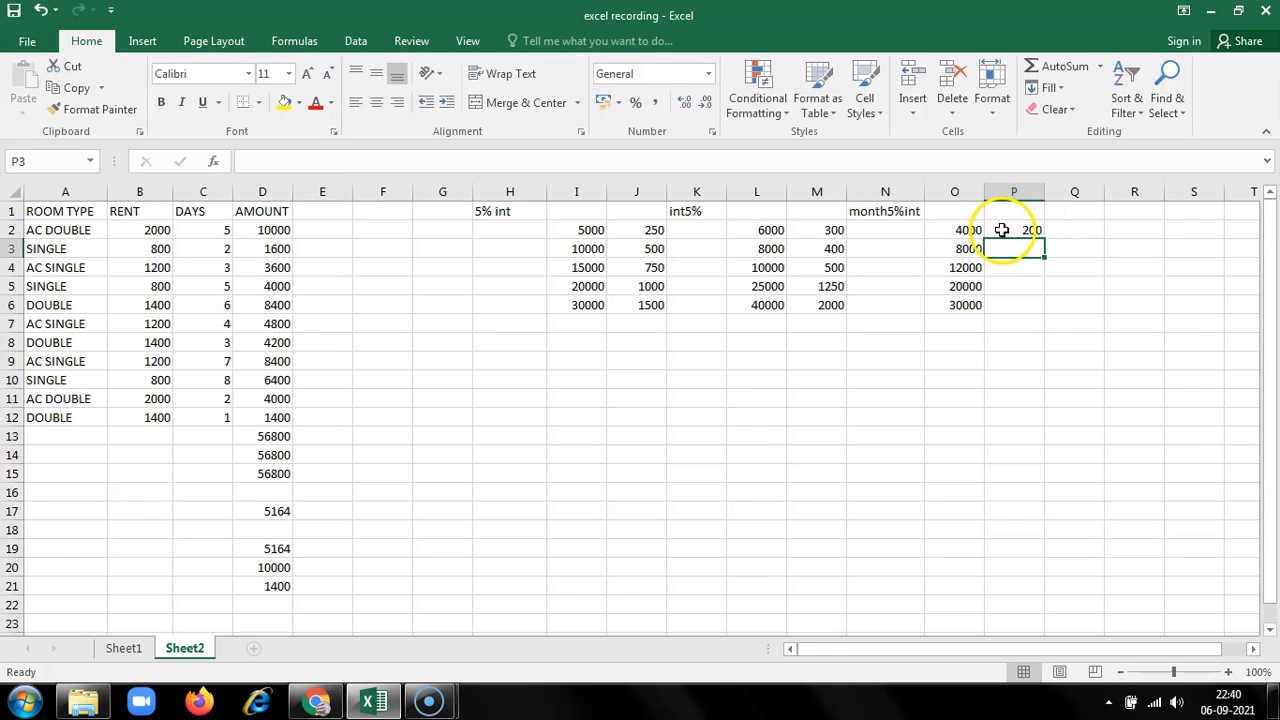
{"action": "left_click_drag", "start_coordinate": [1043, 240], "coordinate": [1045, 313]}
{"action": "left_click", "coordinate": [1008, 289]}
{"action": "left_click_drag", "start_coordinate": [1003, 249], "coordinate": [1004, 303]}
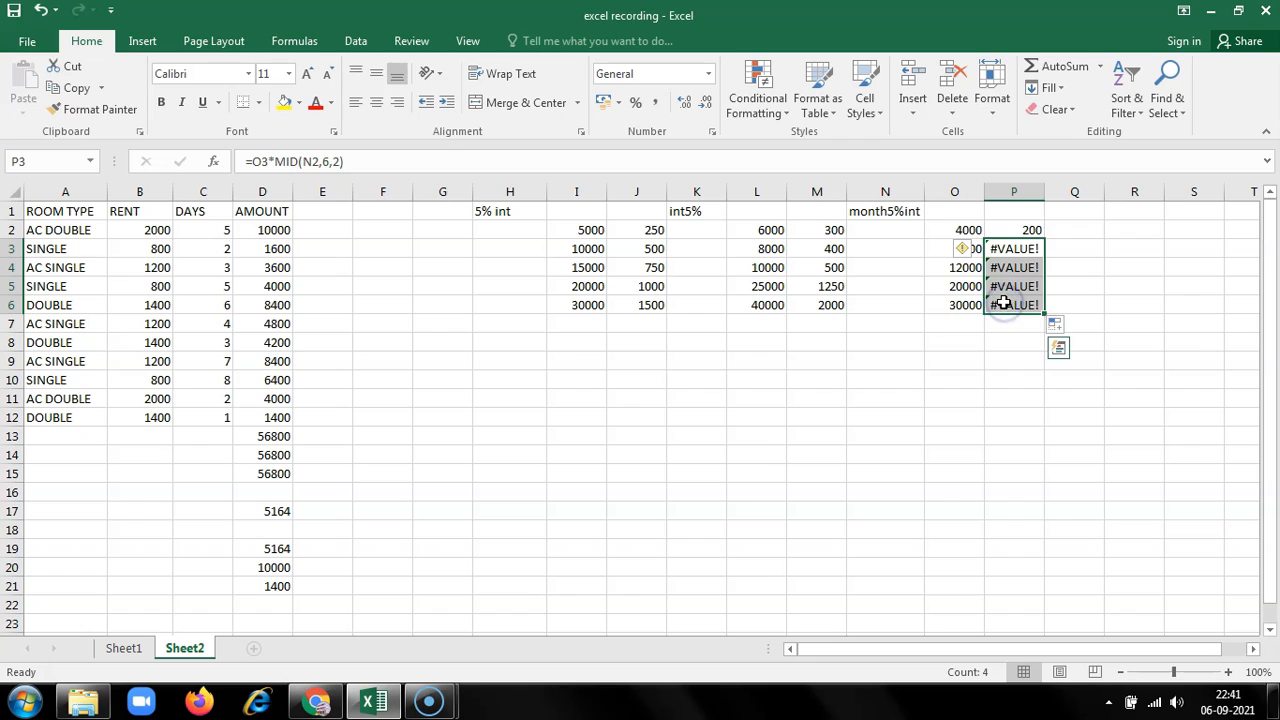
{"action": "key", "text": "Delete"}
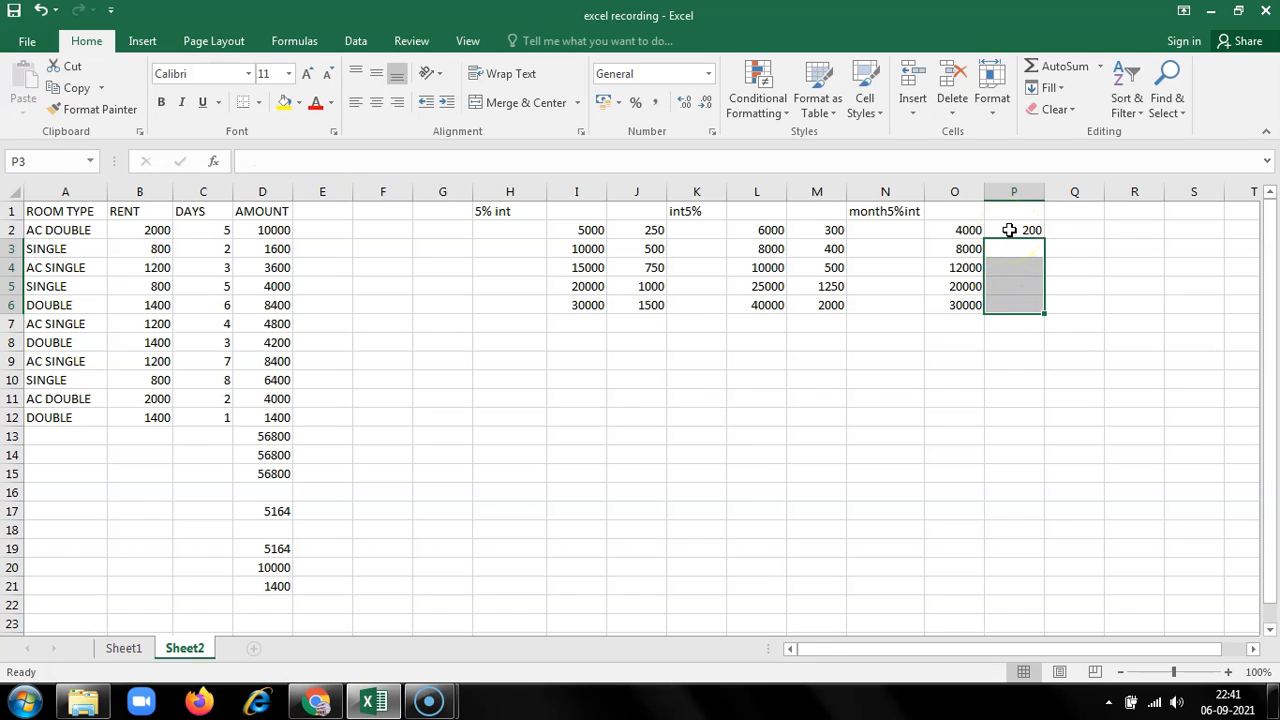
Make the N1 reference in P2 absolute, as =O2*MID($N$1,6,2).
{"action": "double_click", "coordinate": [1010, 230]}
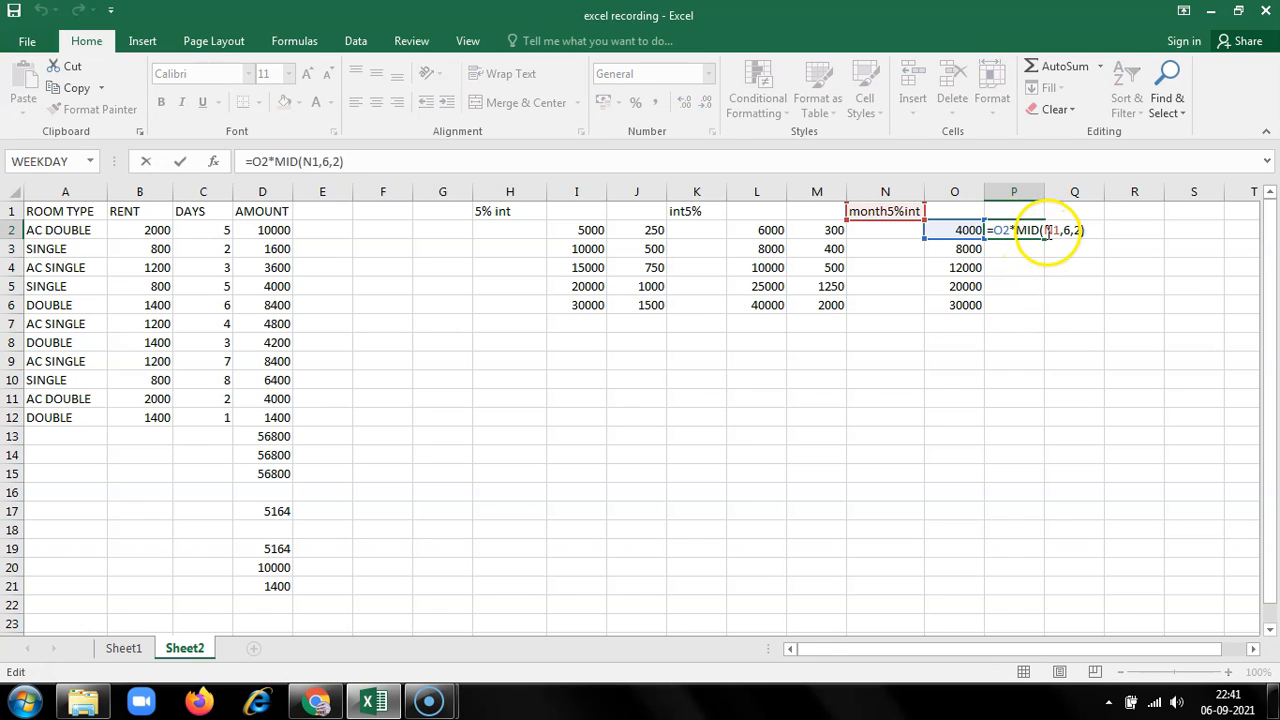
{"action": "left_click", "coordinate": [1047, 231]}
{"action": "type", "text": "$N"}
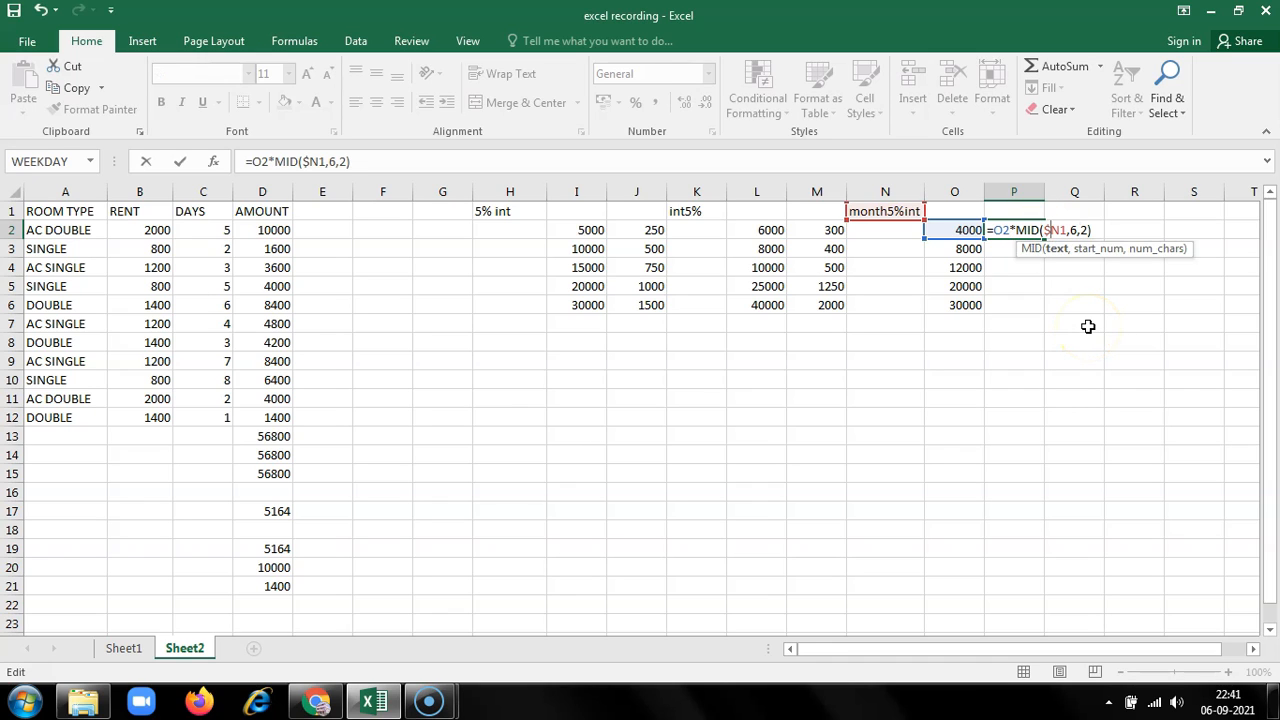
{"action": "type", "text": "$"}
{"action": "key", "text": "Return"}
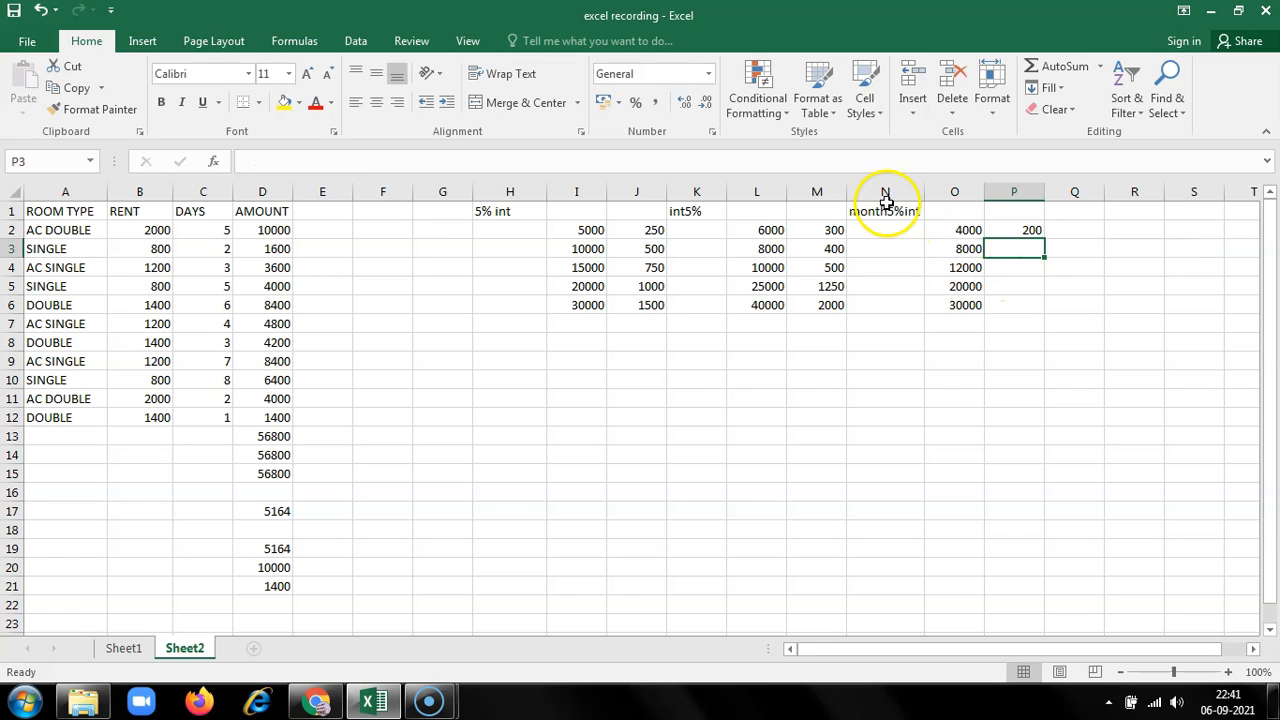
Copy the MID formula from P2 down to P6 and review the last row of the three interest tables.
{"action": "left_click", "coordinate": [1024, 230]}
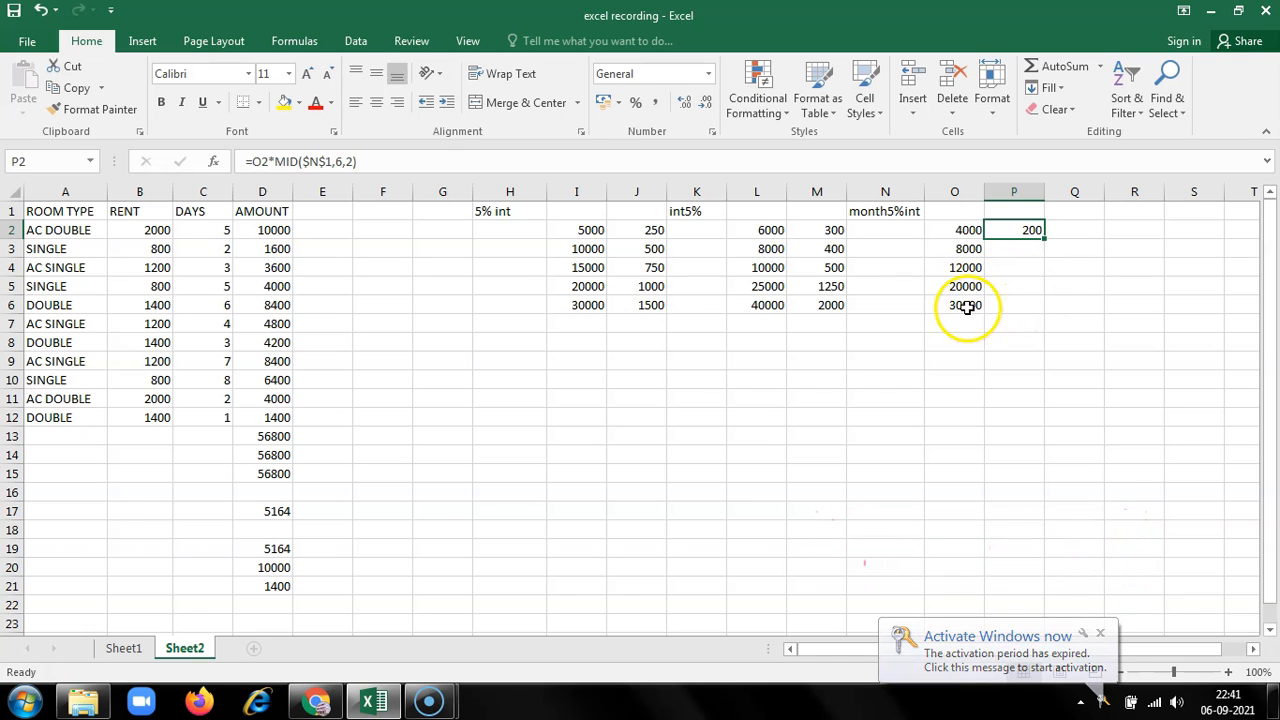
{"action": "left_click_drag", "start_coordinate": [1044, 239], "coordinate": [1046, 313]}
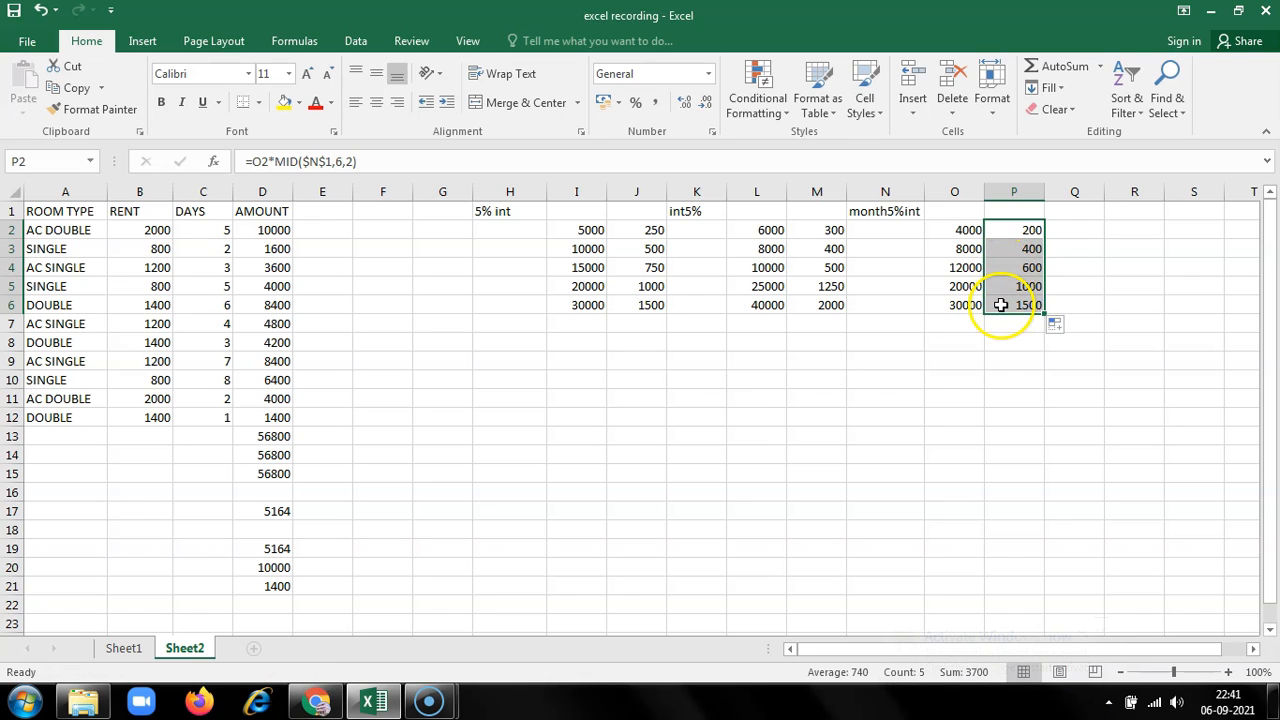
{"action": "left_click", "coordinate": [1001, 305]}
{"action": "left_click", "coordinate": [934, 318]}
{"action": "left_click", "coordinate": [782, 308]}
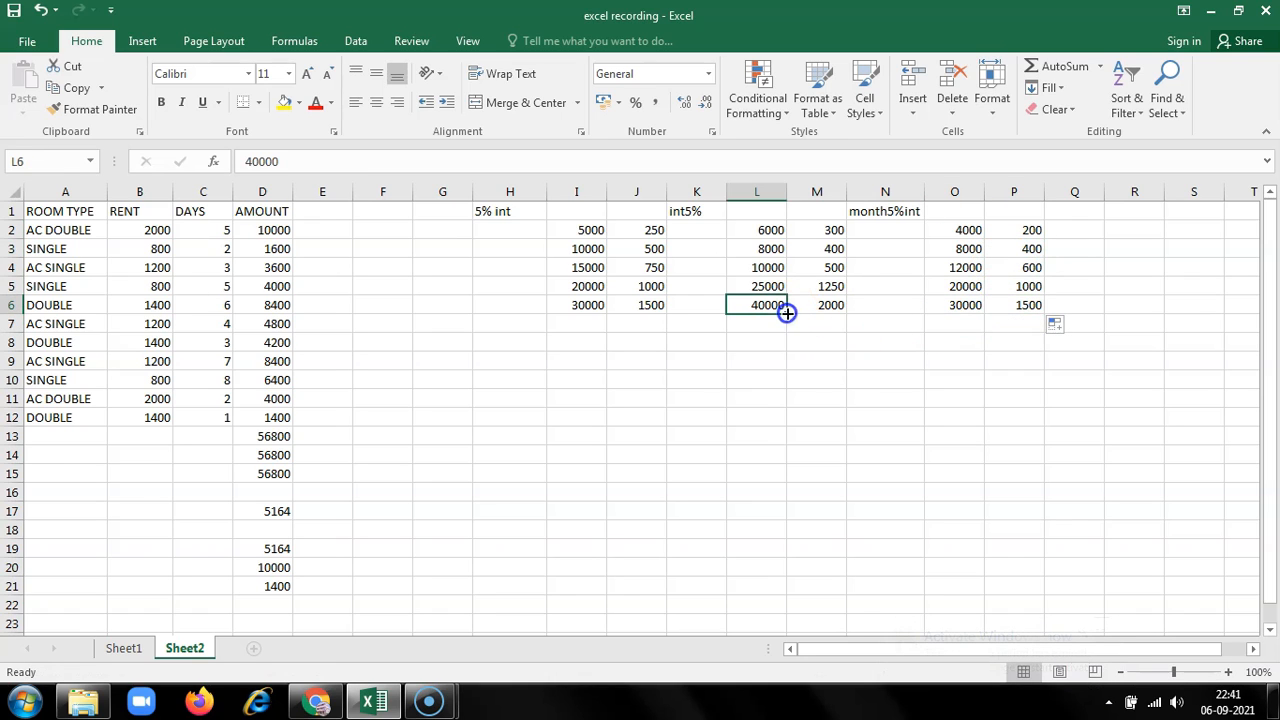
{"action": "left_click", "coordinate": [597, 305]}
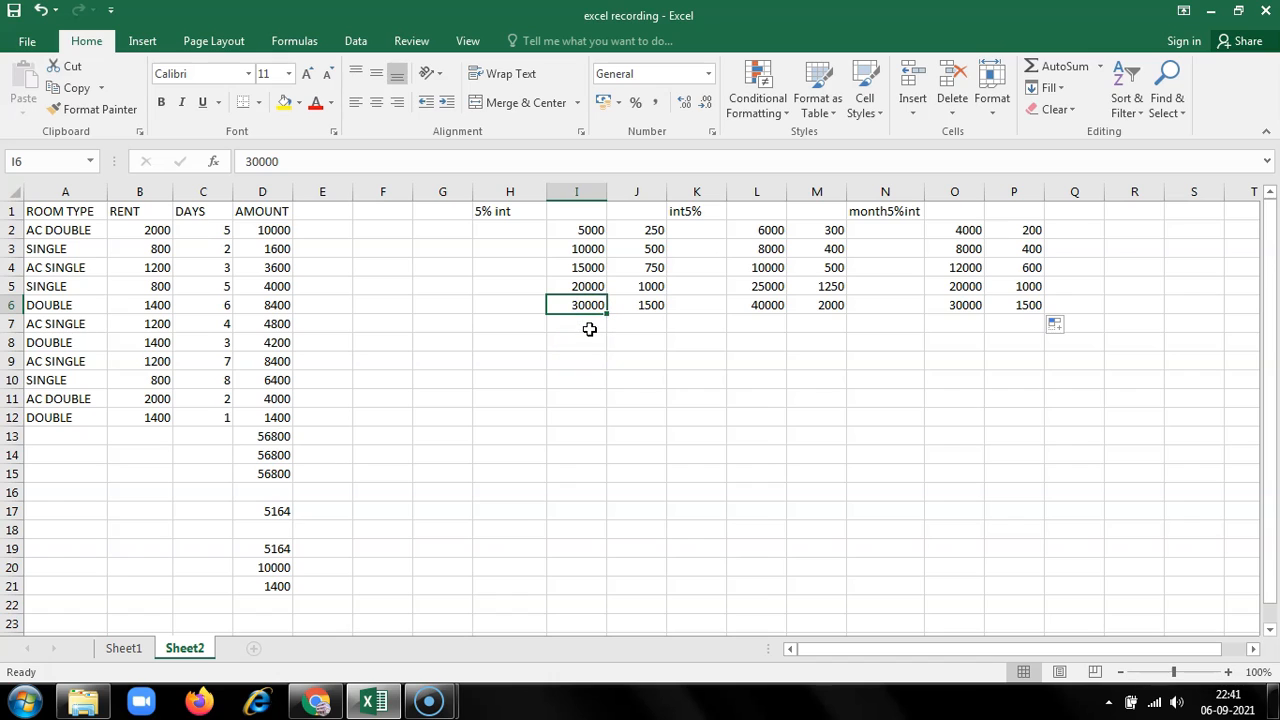